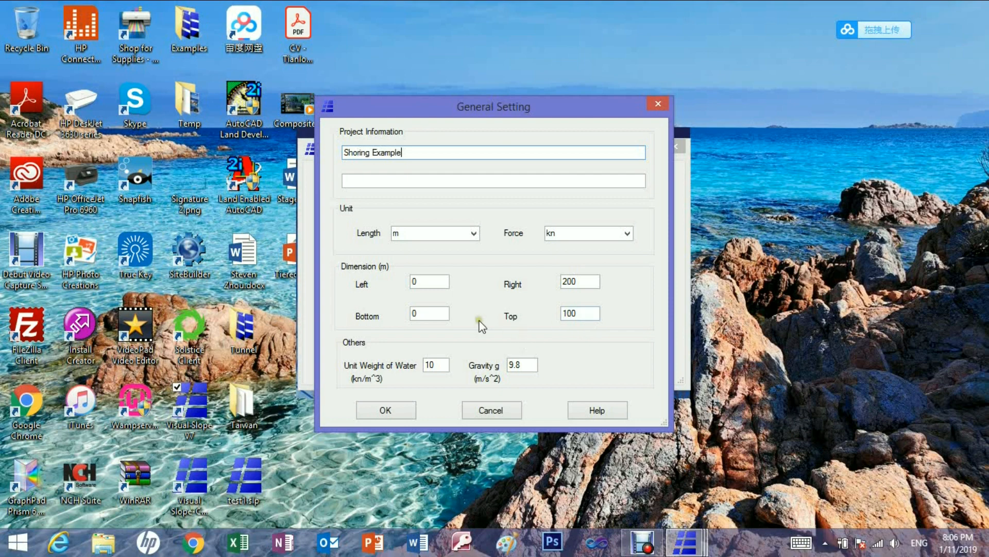
Set the project's left limit to -18 m and right limit to 112 m, adjust the bottom limit, and accept the general settings.
click(420, 281)
drag(420, 280, 413, 282)
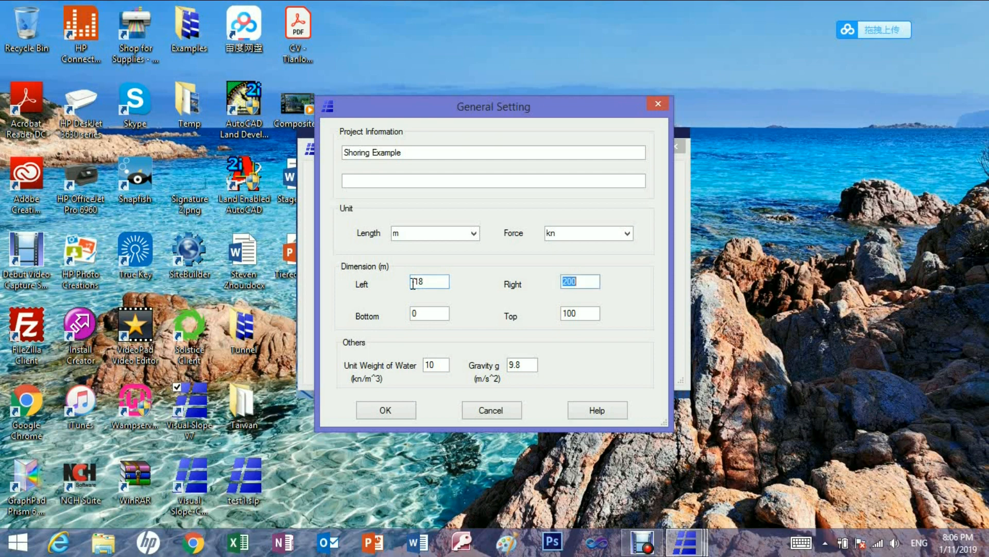
text(112)
key(Tab)
text(1)
click(386, 410)
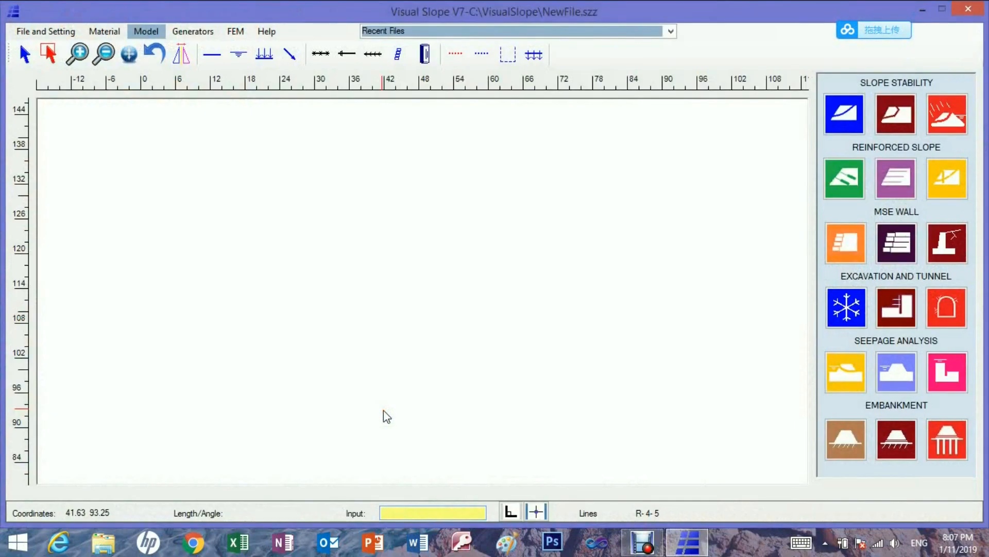
Open the material manager for the Soil Material type and show the material bank.
click(105, 31)
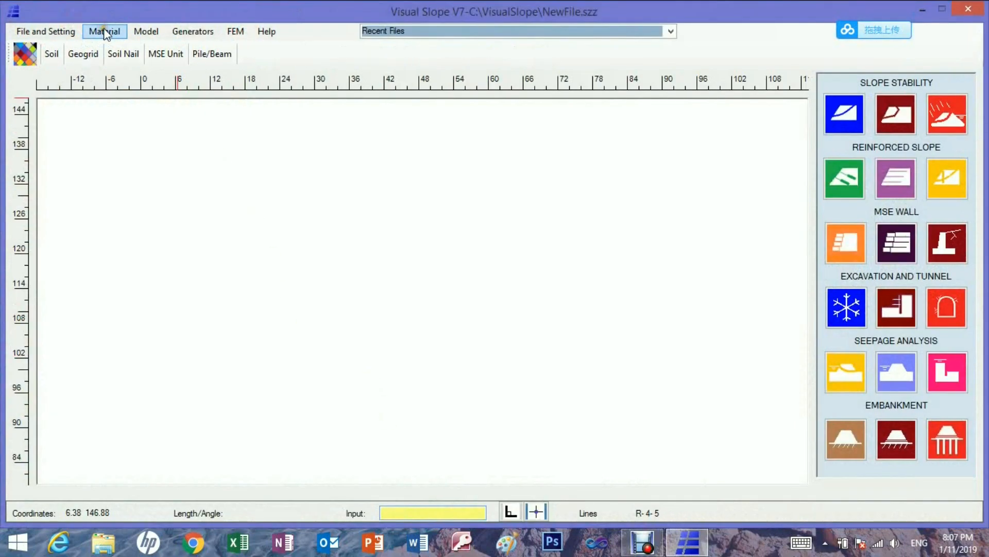
click(30, 55)
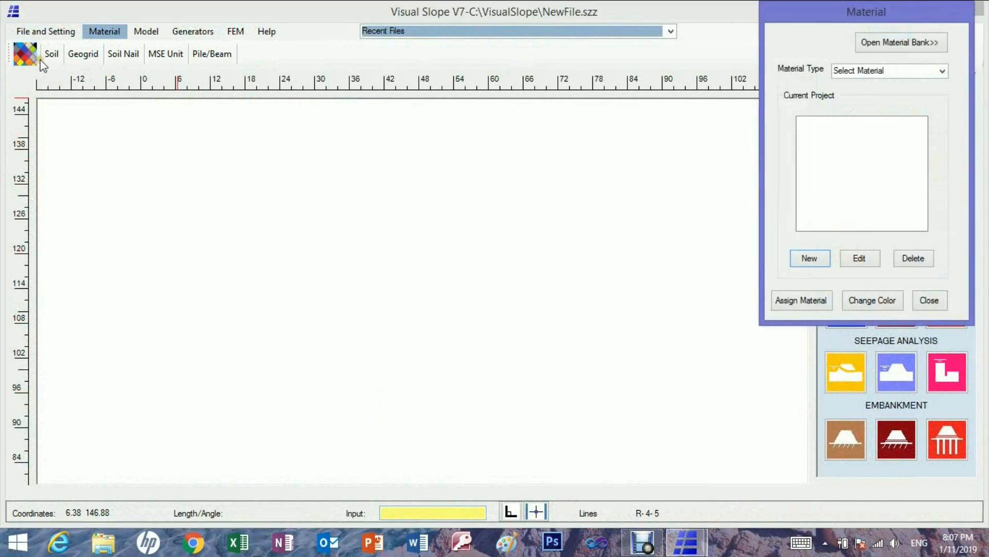
click(943, 71)
click(876, 85)
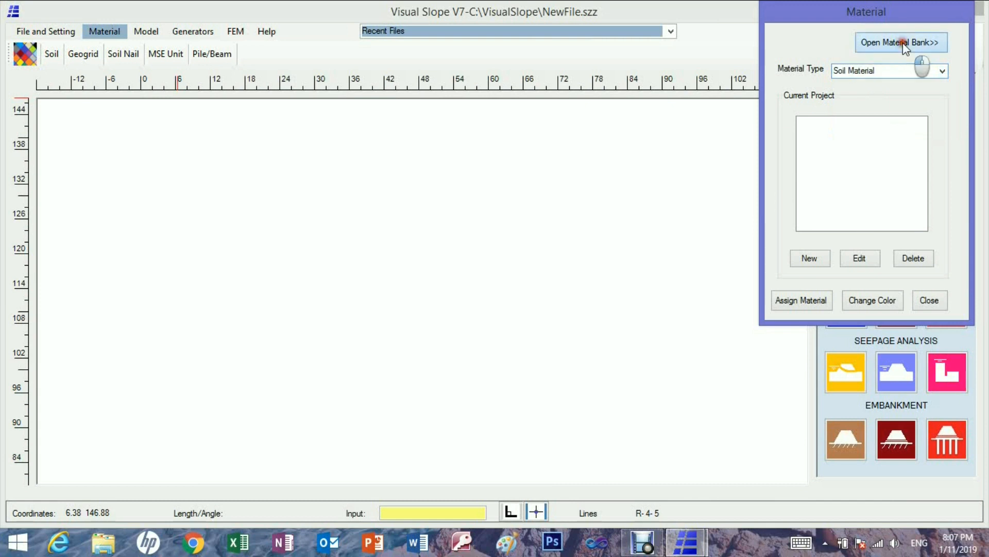
click(902, 44)
Copy the soils Clay, Sand 1, Sand 2, Sand 3 and Shale from the material bank into the current project.
click(815, 122)
click(766, 163)
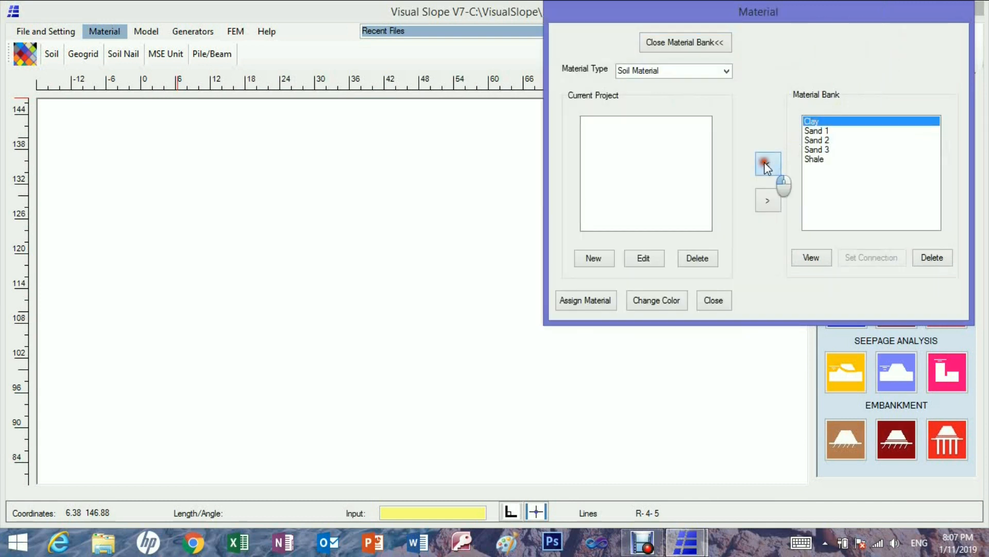
click(809, 131)
click(766, 164)
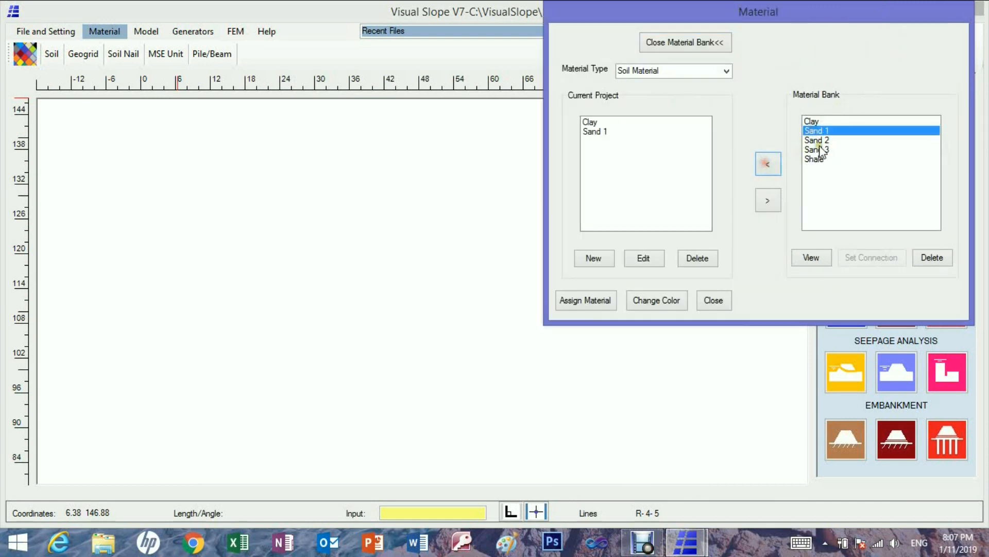
click(818, 140)
click(768, 164)
click(811, 150)
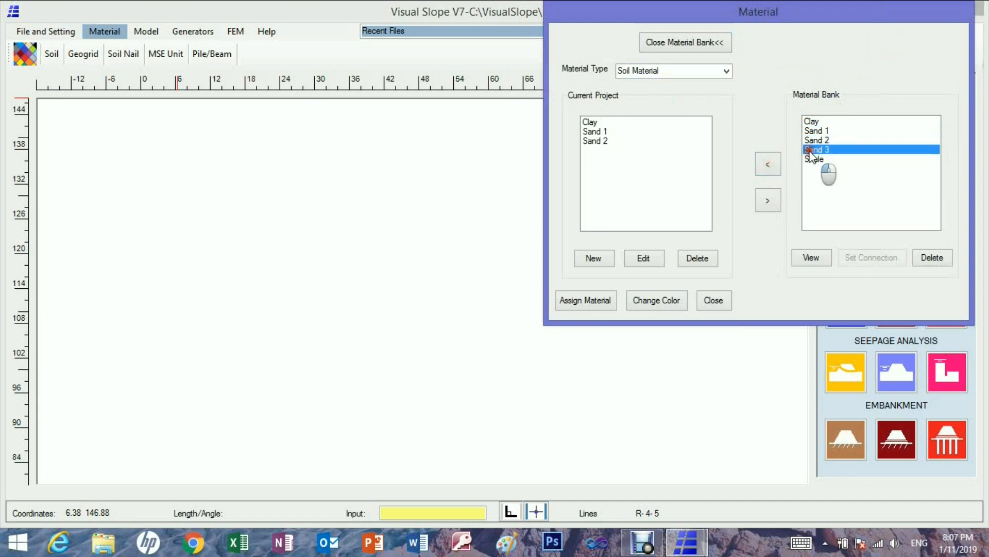
click(768, 164)
click(813, 159)
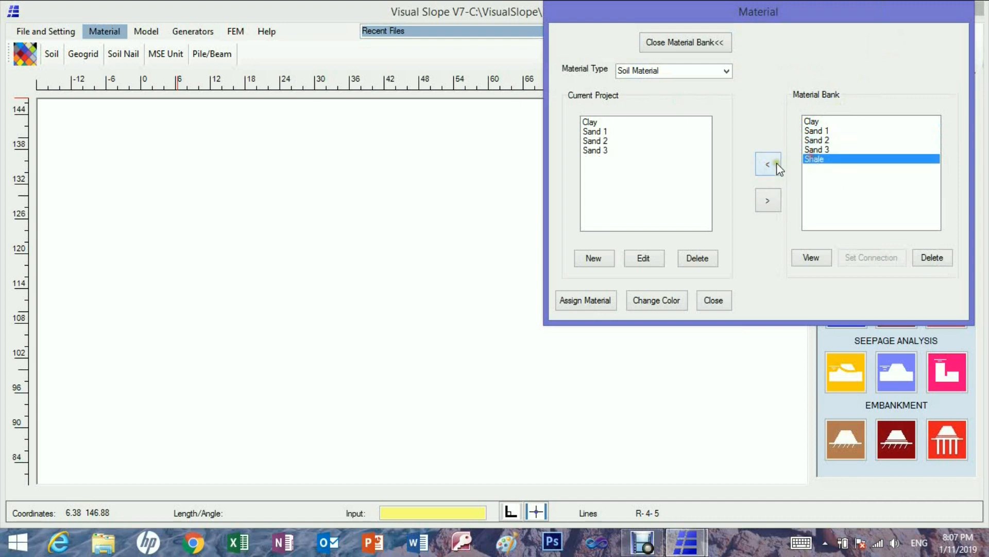
click(778, 166)
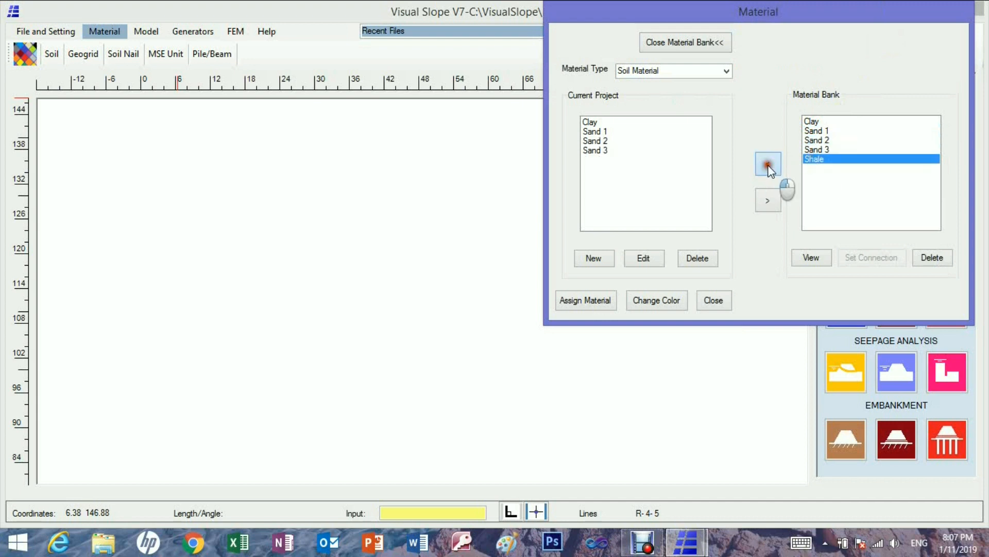
Copy the soil nails Tie 2, Tie 3, Tie 4, Tie 5 and Tie 6 from the material bank into the current project.
click(727, 72)
click(670, 100)
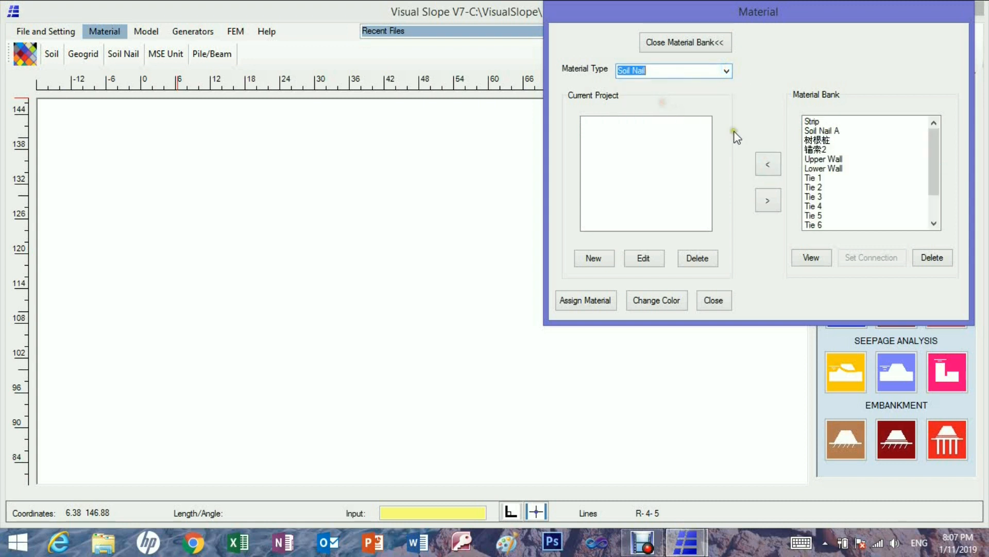
click(812, 187)
click(768, 164)
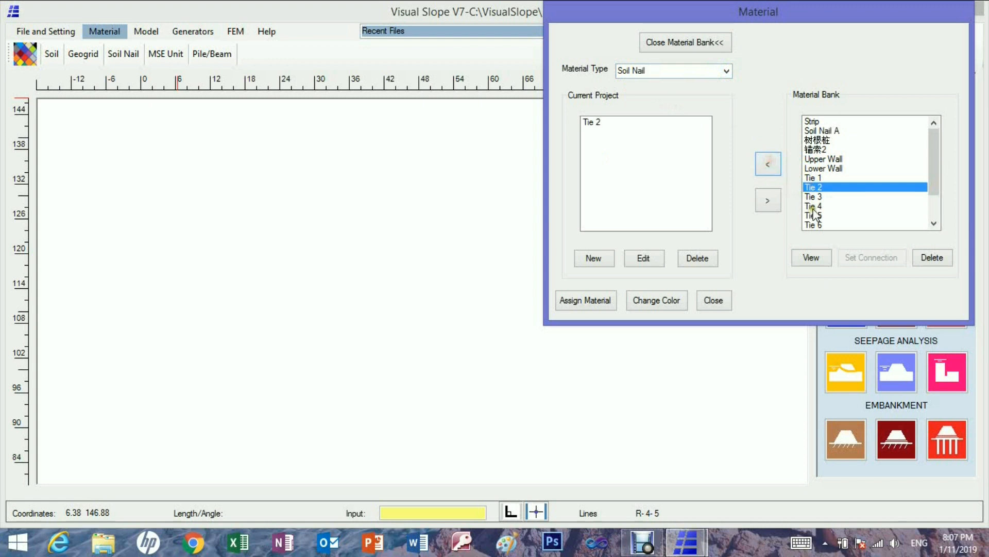
click(814, 196)
click(768, 164)
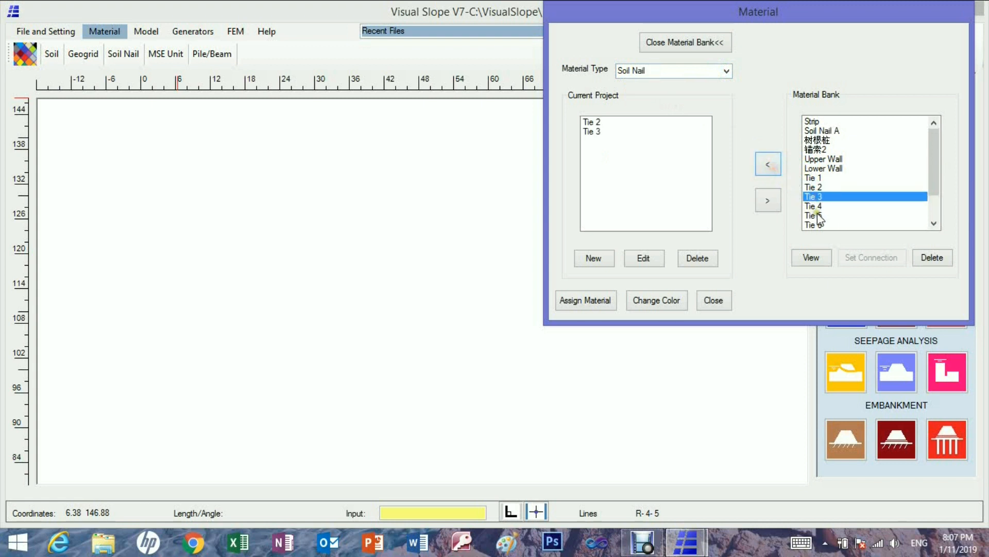
click(816, 205)
click(768, 165)
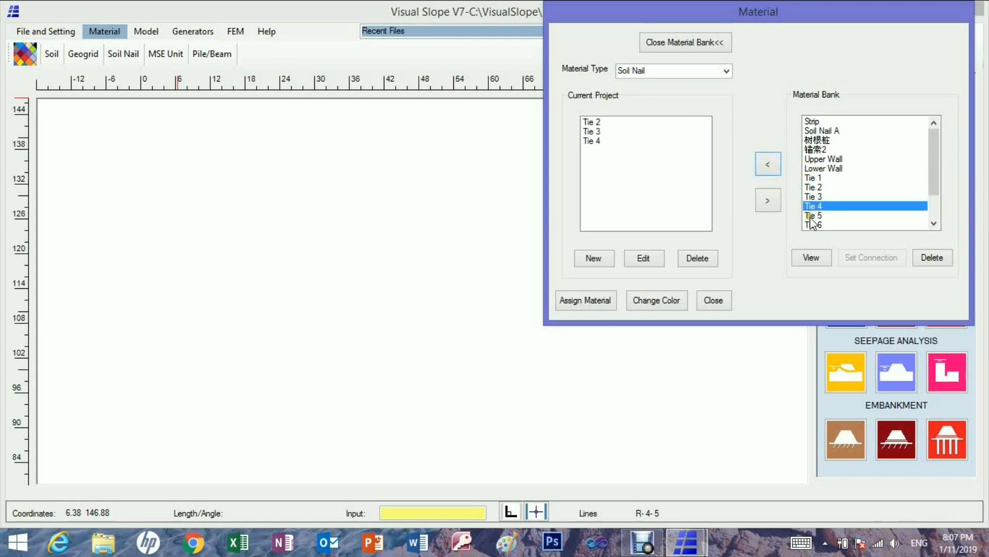
click(812, 215)
click(768, 163)
click(813, 224)
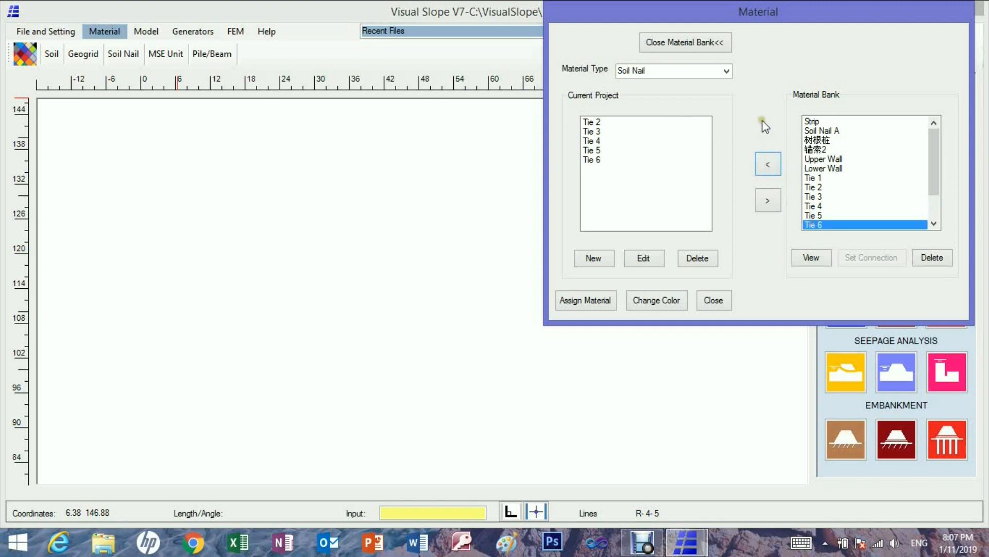
Copy the Beam/Pile materials Shoring-1 (the second bank entry of that name) and Shoring-2 into the current project.
click(726, 72)
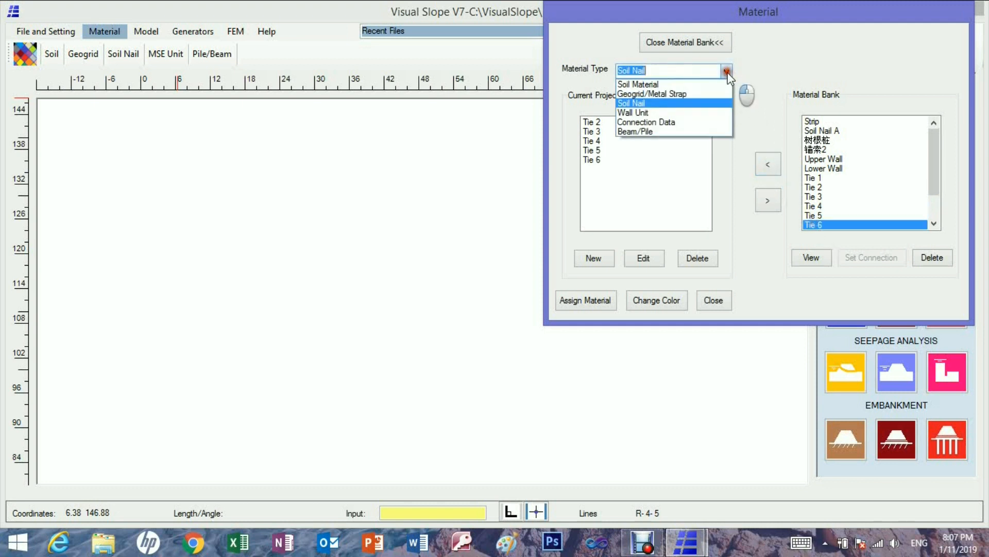
click(657, 131)
click(816, 207)
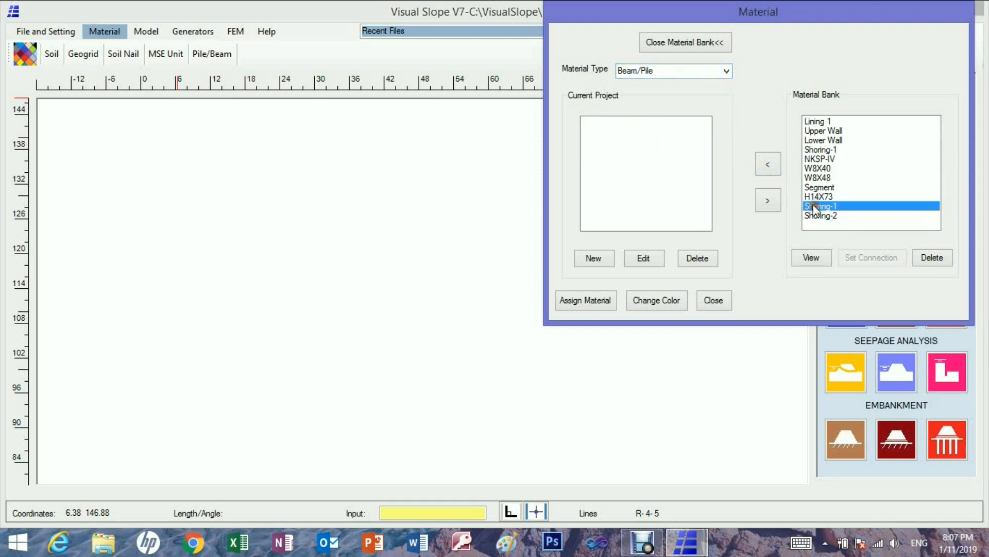
click(767, 163)
click(816, 216)
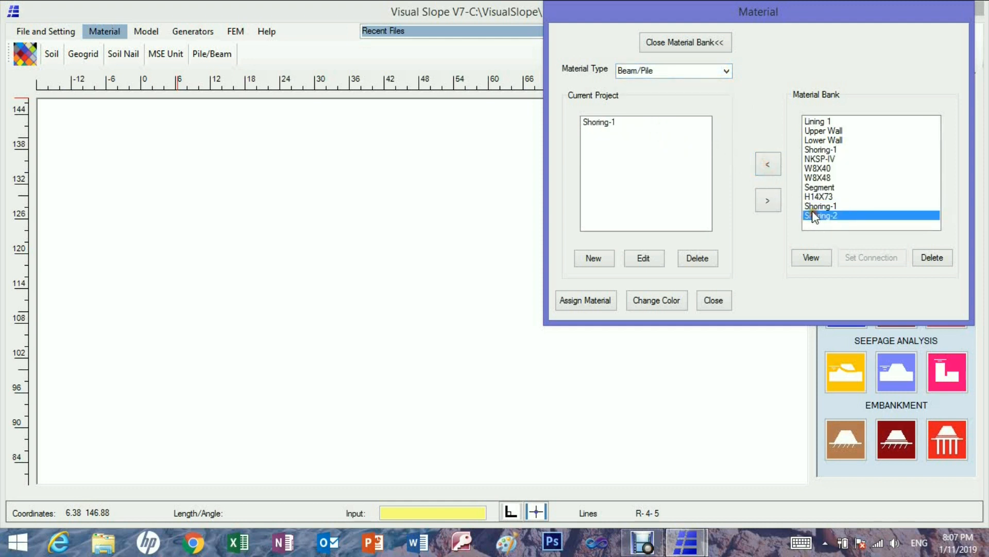
click(767, 164)
Review the parameters of the project's Tie 2 soil nail.
click(727, 71)
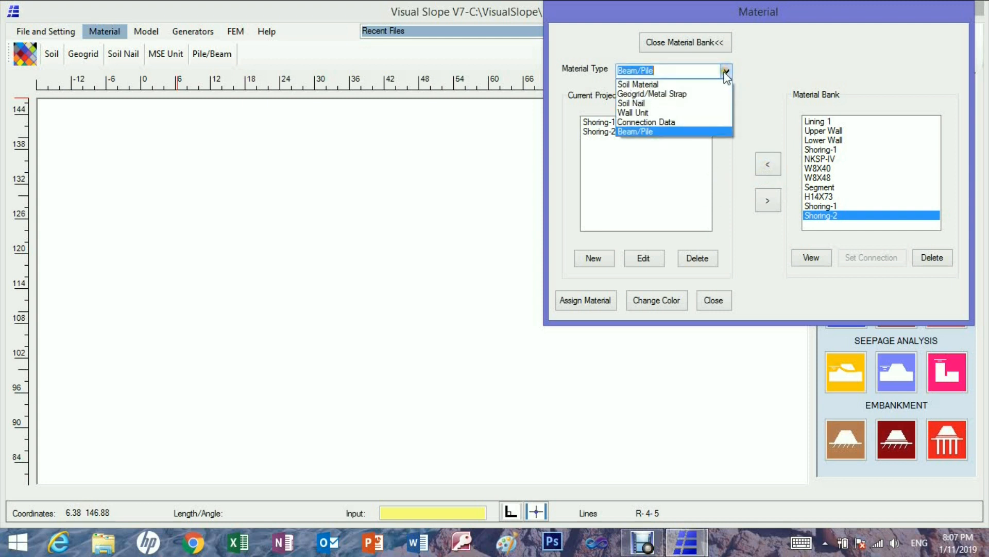
click(648, 108)
click(597, 122)
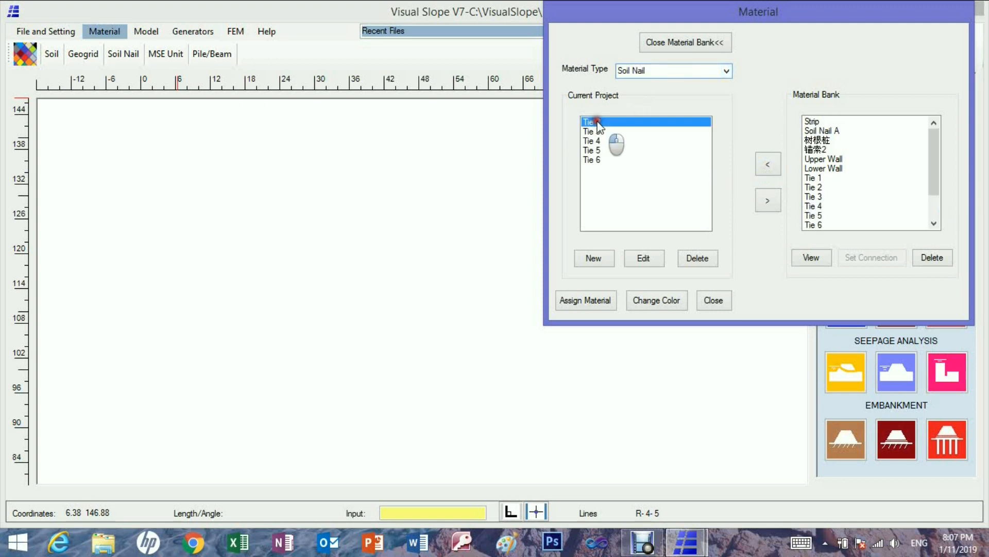
click(643, 259)
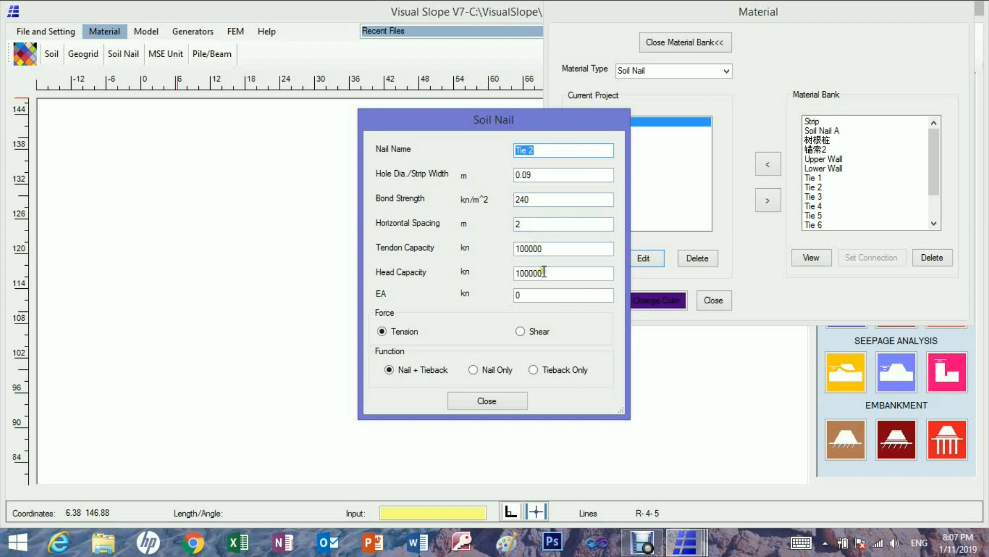
click(492, 401)
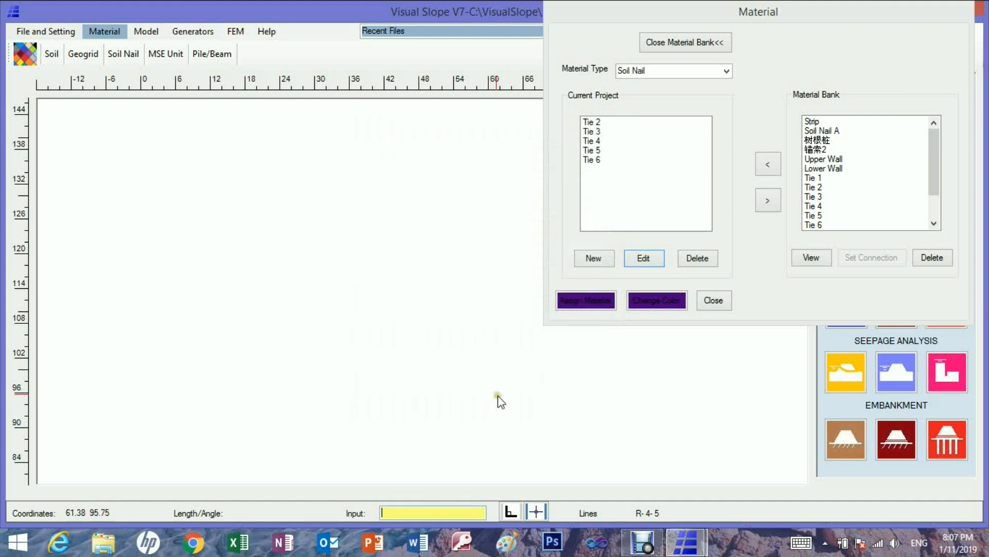
Review the basic and other soil parameters of the project's Sand 1 material.
click(727, 71)
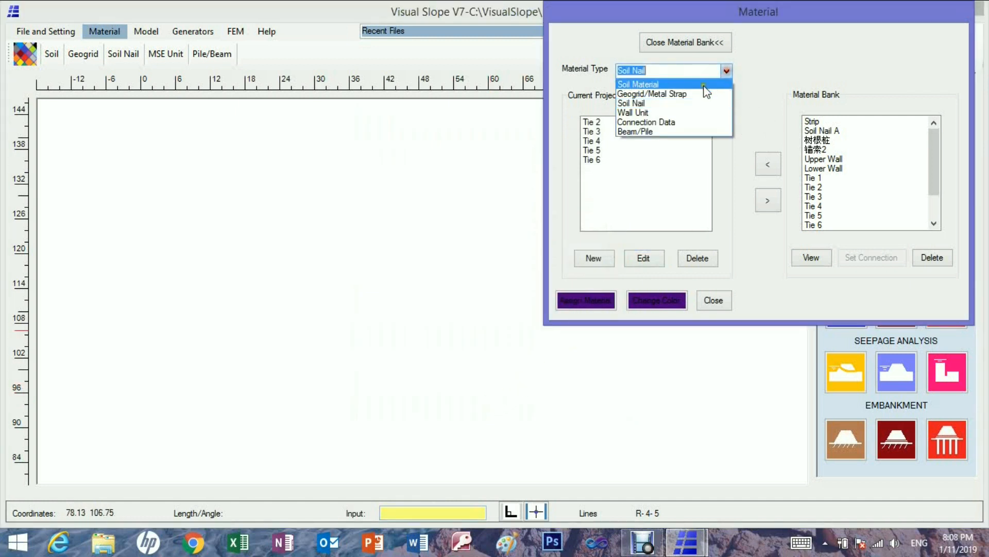
click(674, 85)
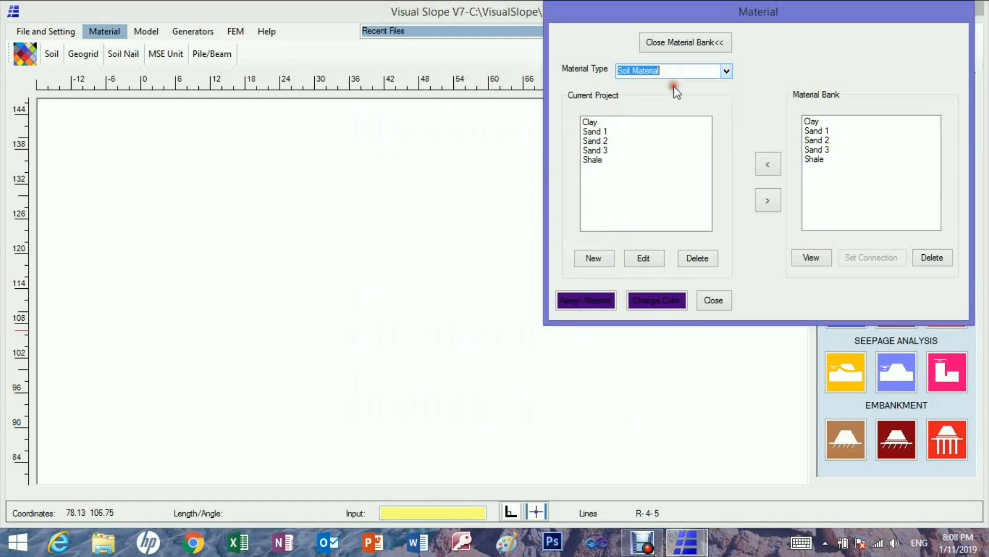
click(598, 132)
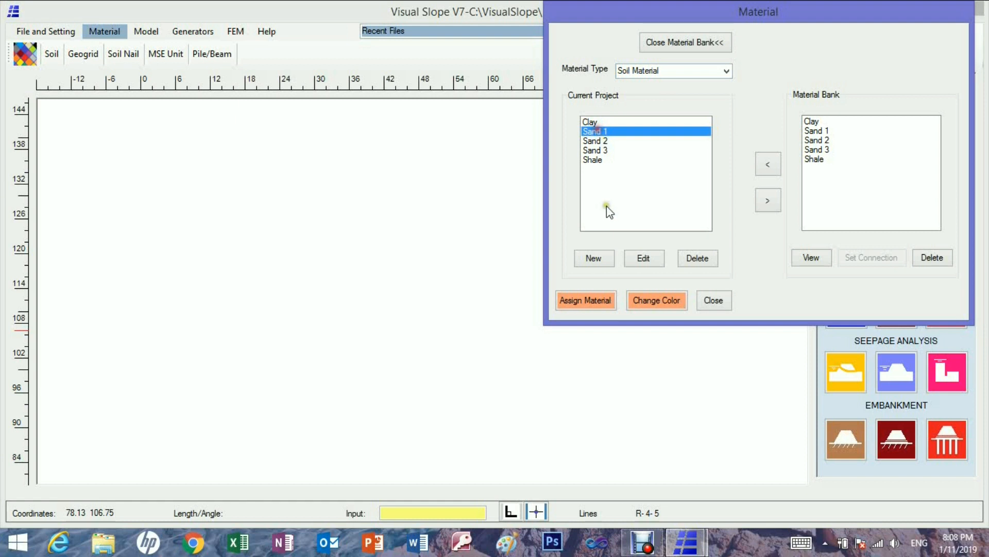
click(644, 258)
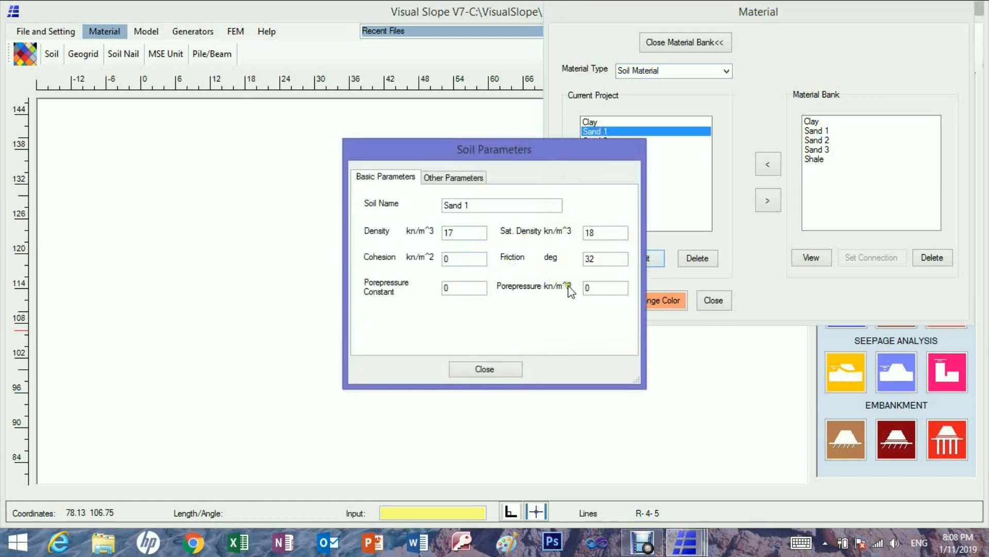
click(473, 177)
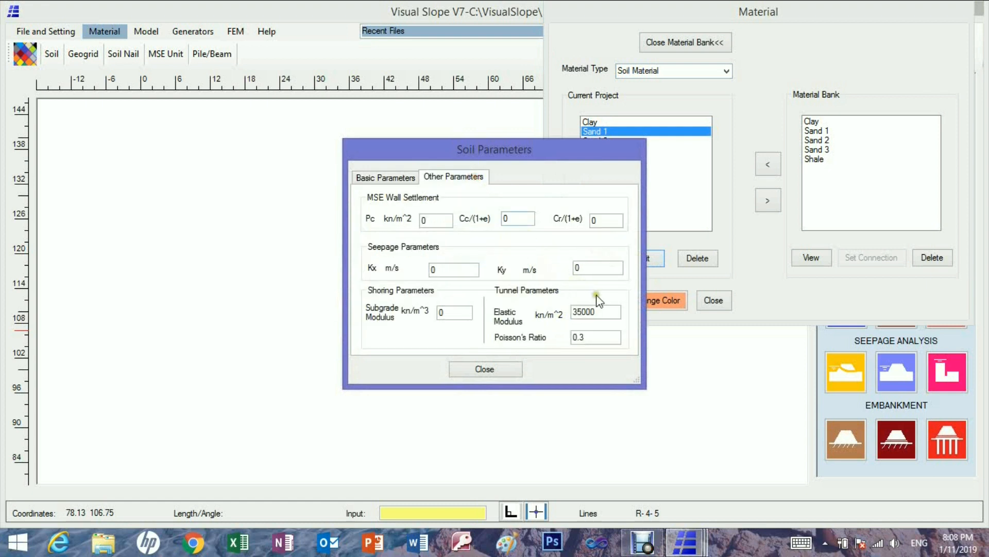
click(506, 367)
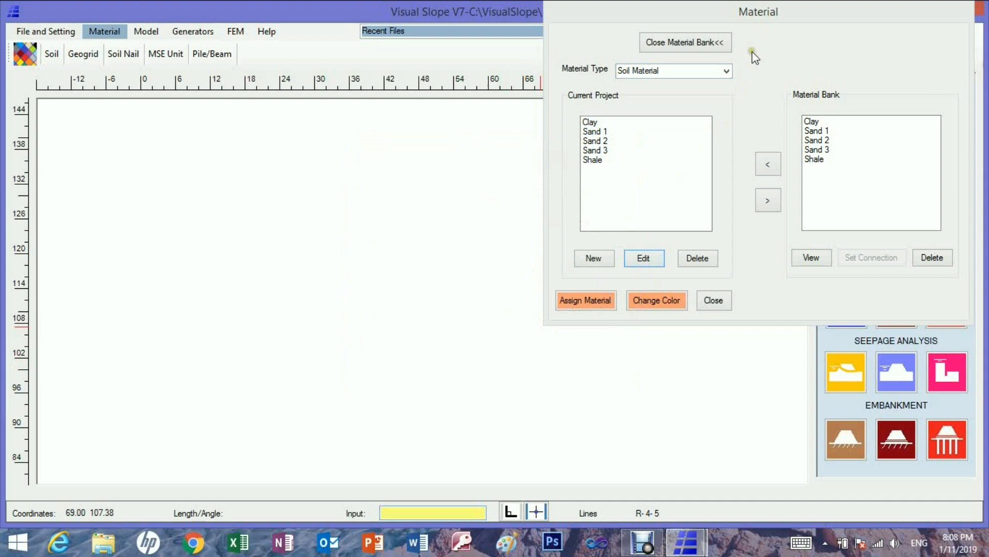
Review the beam properties of the project's Shoring-1 material and close the material manager.
click(727, 70)
click(647, 133)
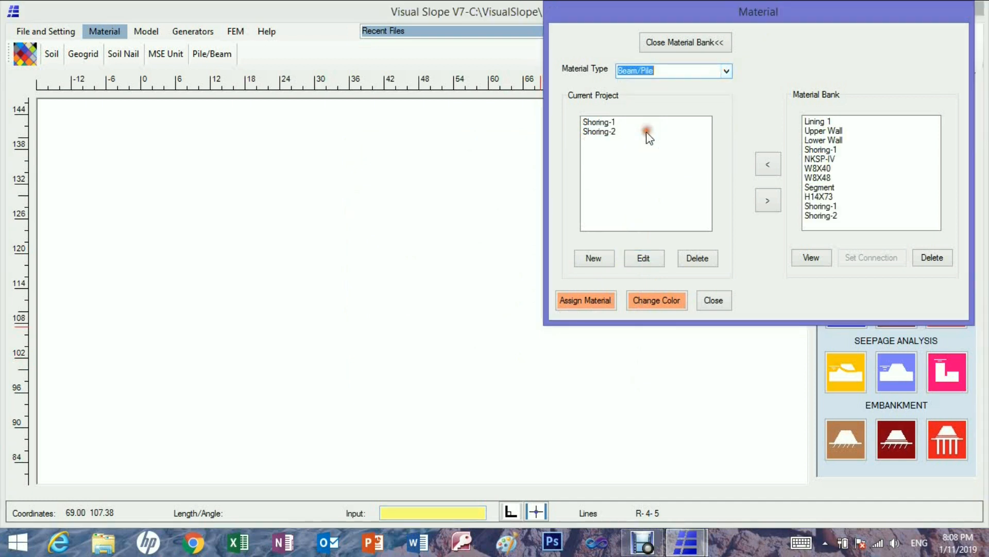
click(611, 123)
click(635, 259)
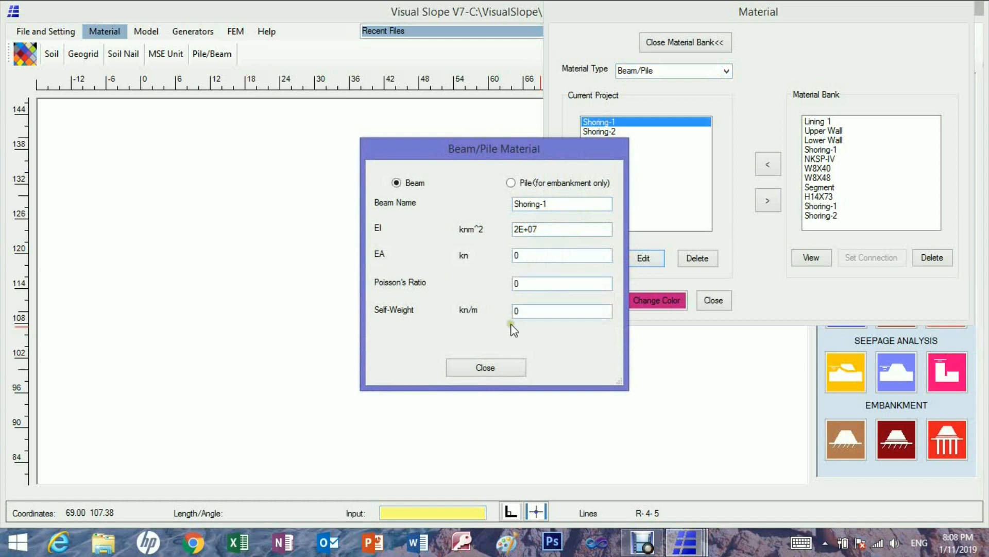
click(481, 366)
click(714, 301)
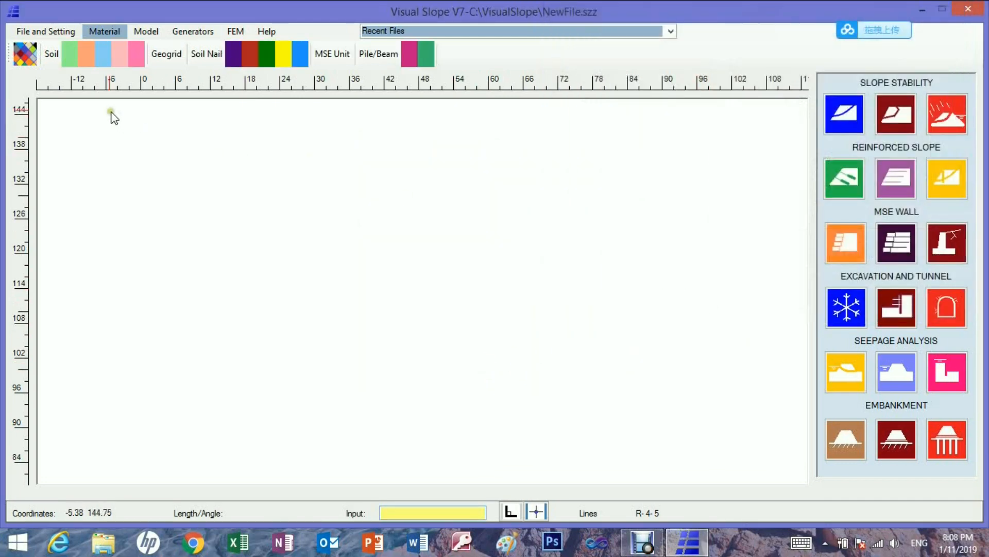
Open the stage setup of the staged excavation generator and move the floating upload widget clear of it.
click(195, 34)
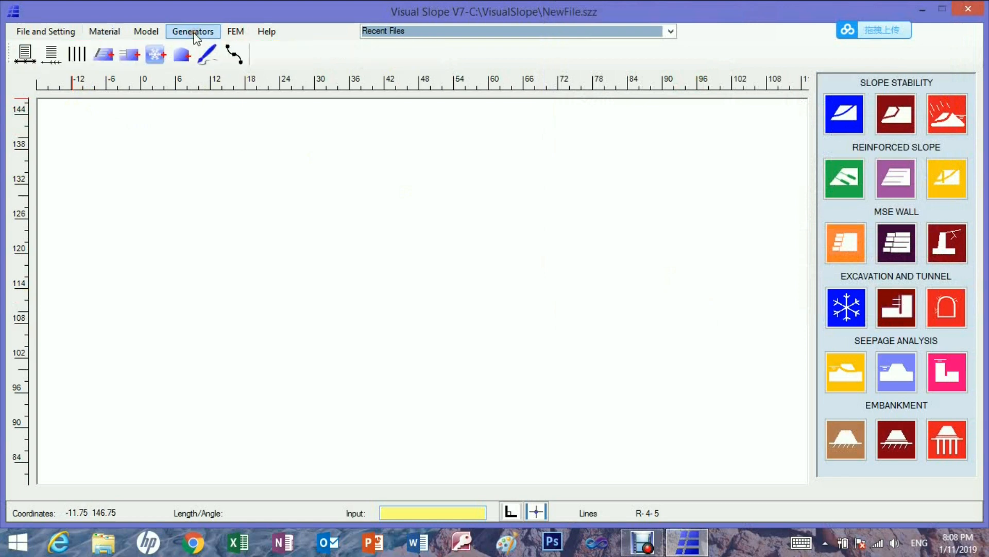
click(129, 55)
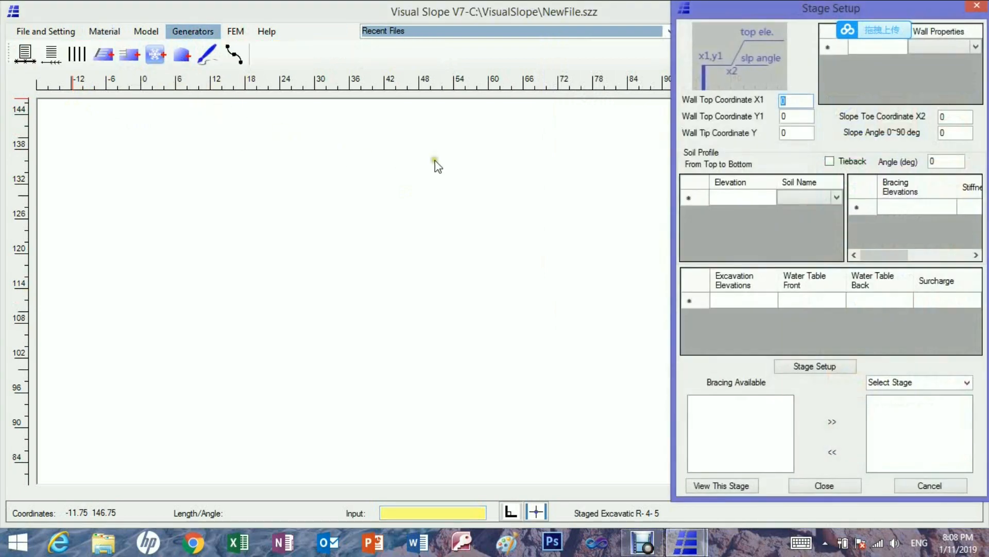
drag(895, 33, 768, 548)
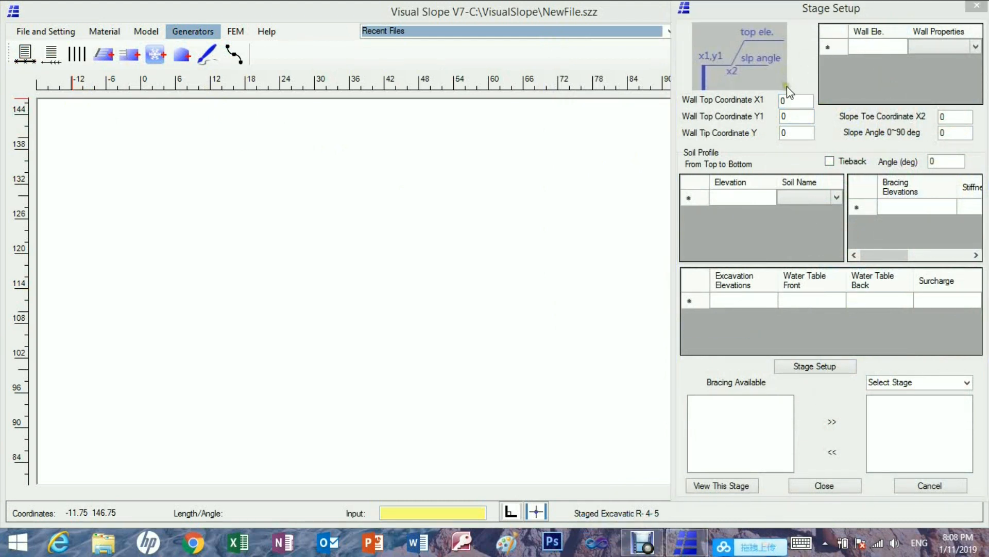
Set the wall top coordinates to X1 24 and Y1 129, wall tip Y to 102, slope toe X2 to 35 and slope angle to 25 degrees.
click(794, 99)
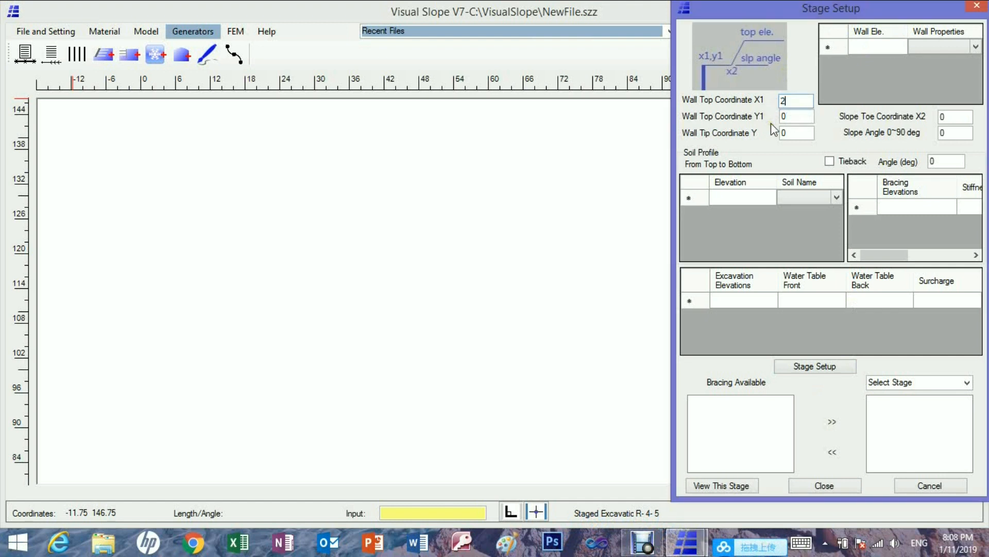
click(784, 117)
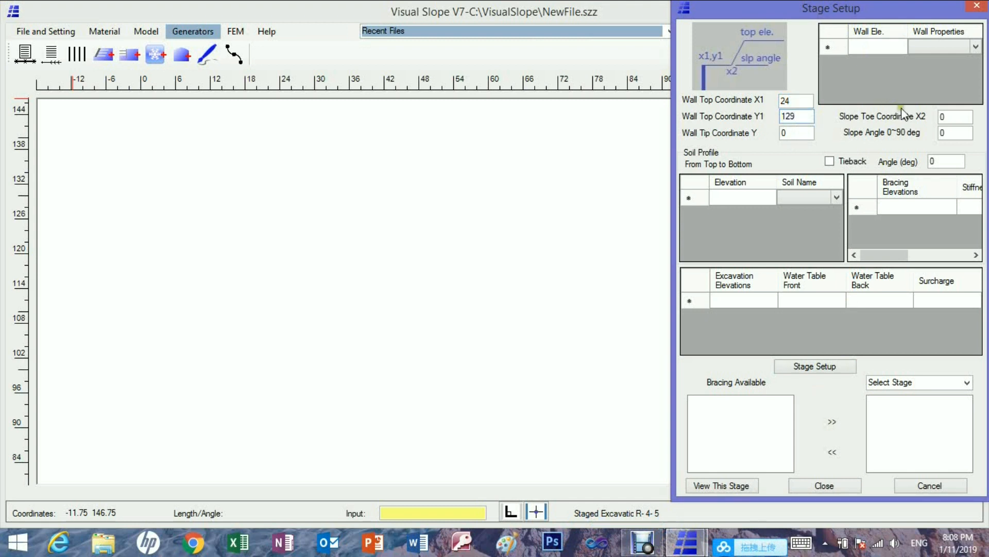
click(939, 118)
text(35)
click(782, 135)
text(102)
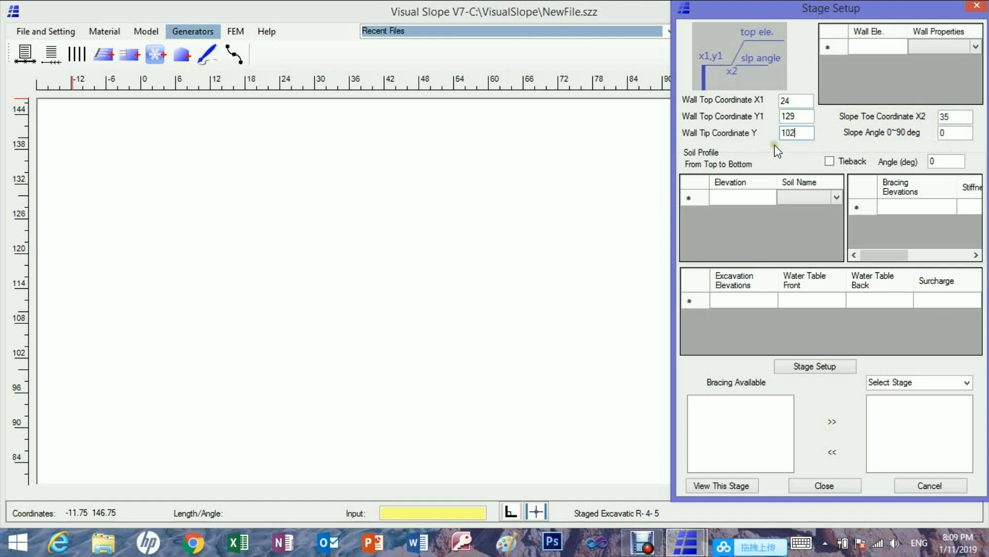
click(948, 134)
text(25)
Define the wall sections with Shoring-1 at elevation 129 and Shoring-2 at elevation 120.
click(861, 48)
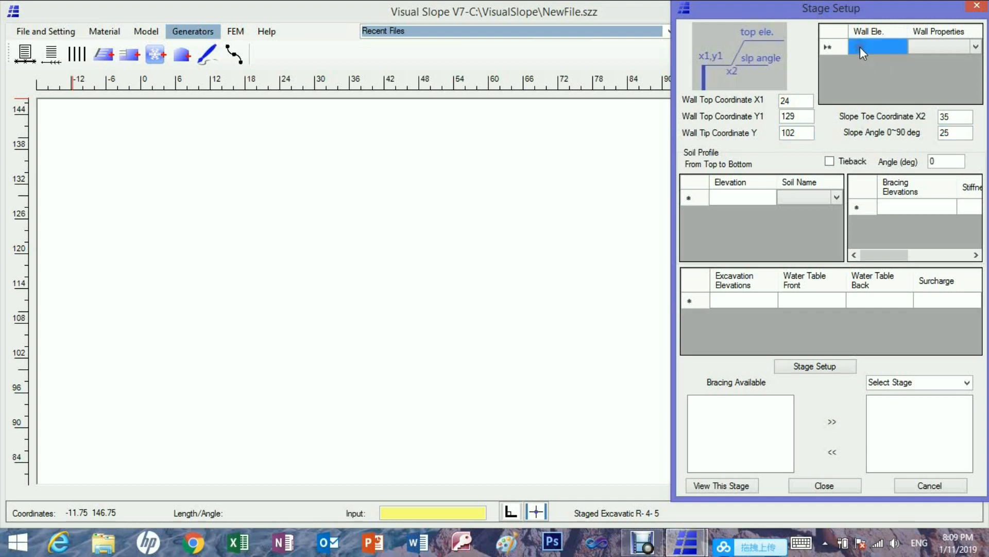
text(12)
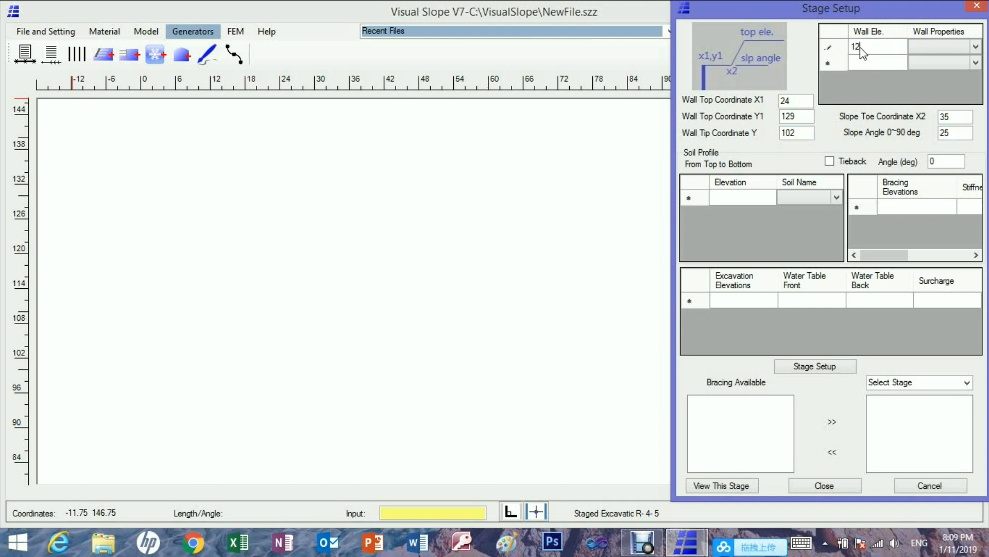
text(9)
click(923, 47)
click(975, 46)
click(942, 60)
click(872, 66)
text(120)
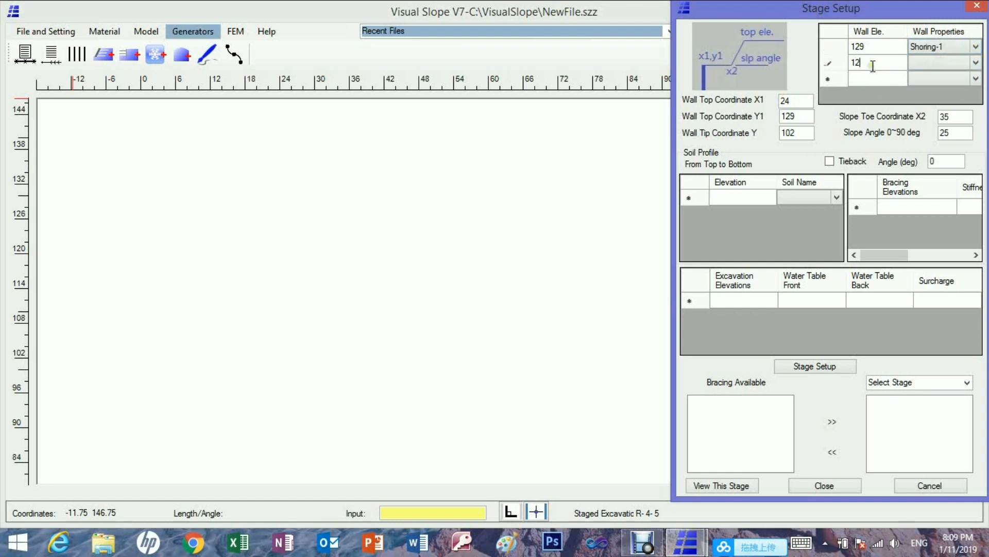
click(935, 62)
click(976, 62)
click(944, 84)
Add the upper two soil profile layers: Clay at elevation 135 and Sand 1 at elevation 132.
click(737, 198)
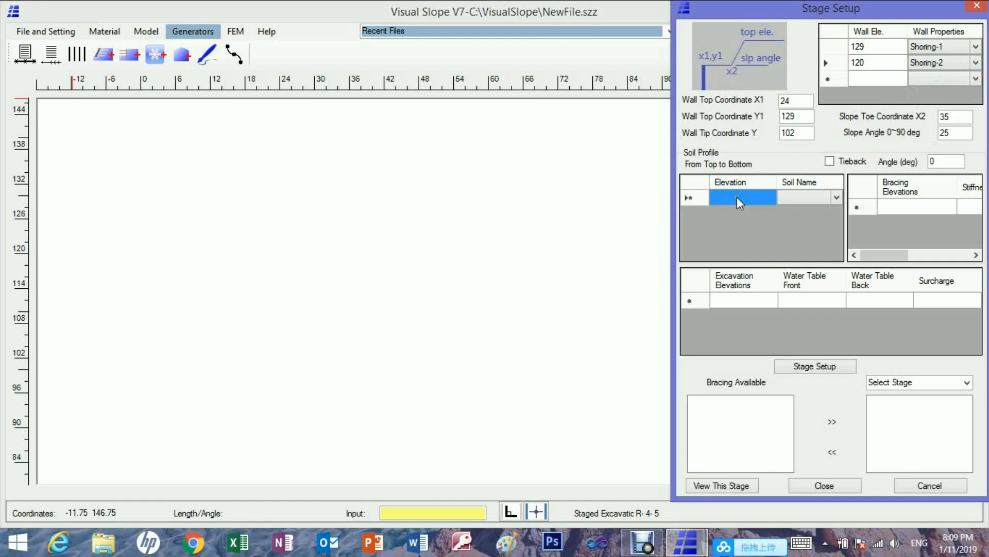
text(135)
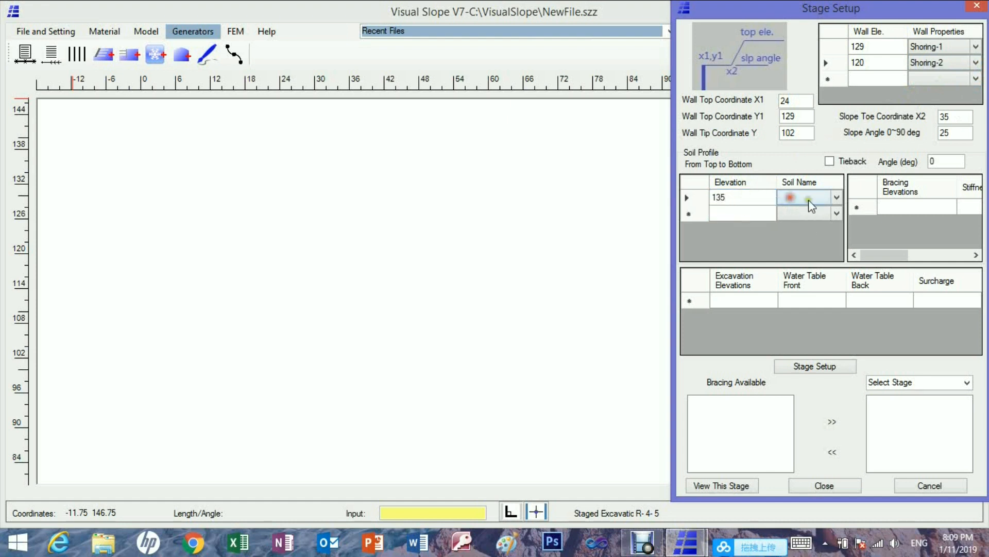
click(837, 197)
click(796, 212)
click(746, 213)
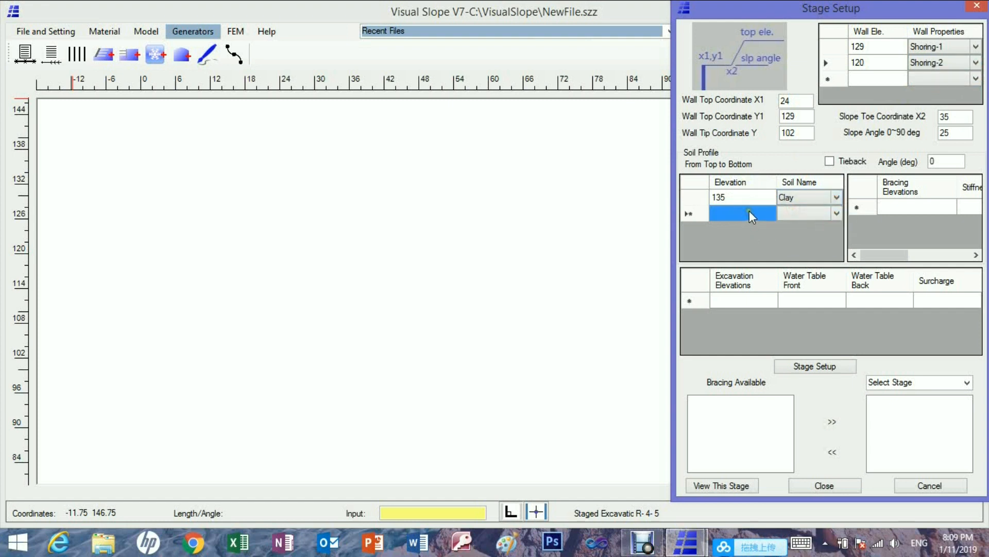
text(132)
click(809, 213)
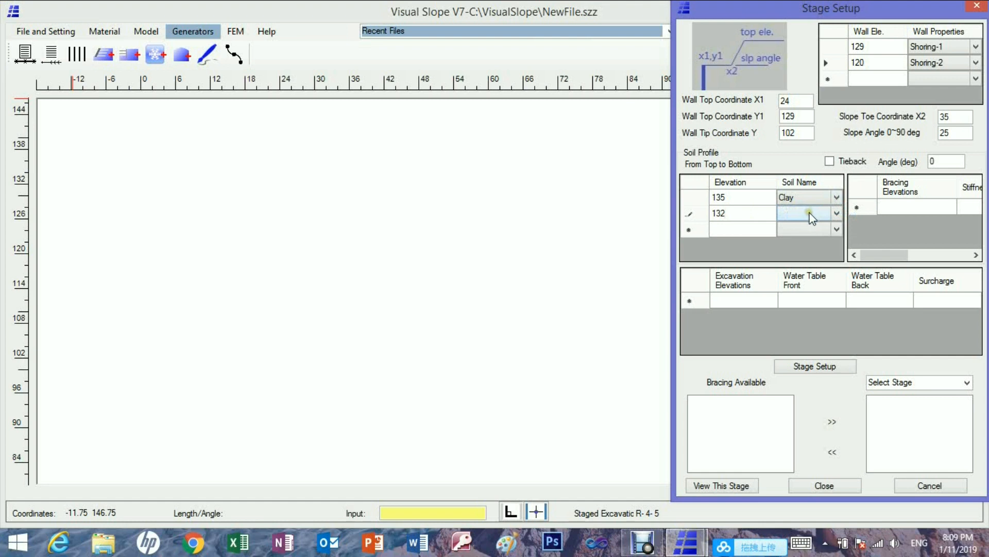
click(839, 212)
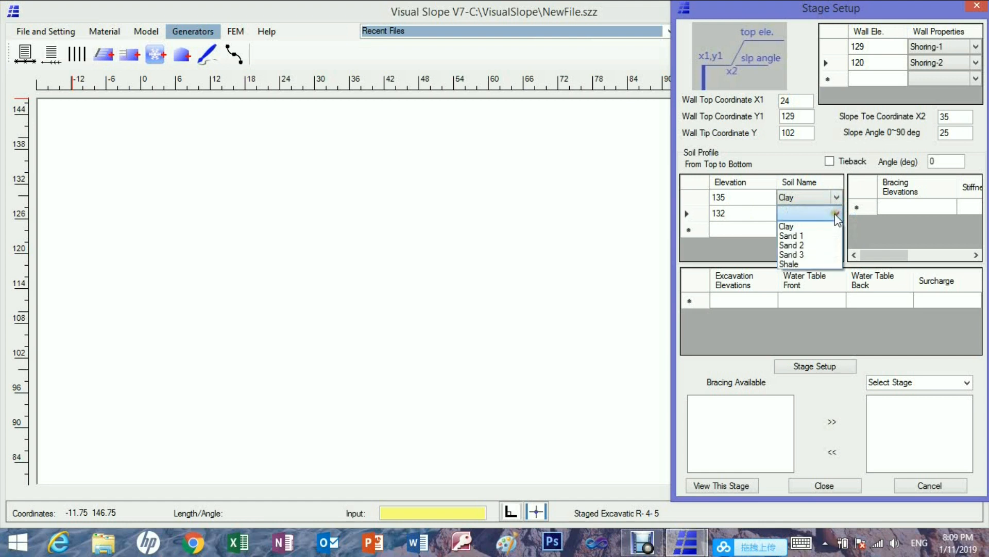
click(801, 236)
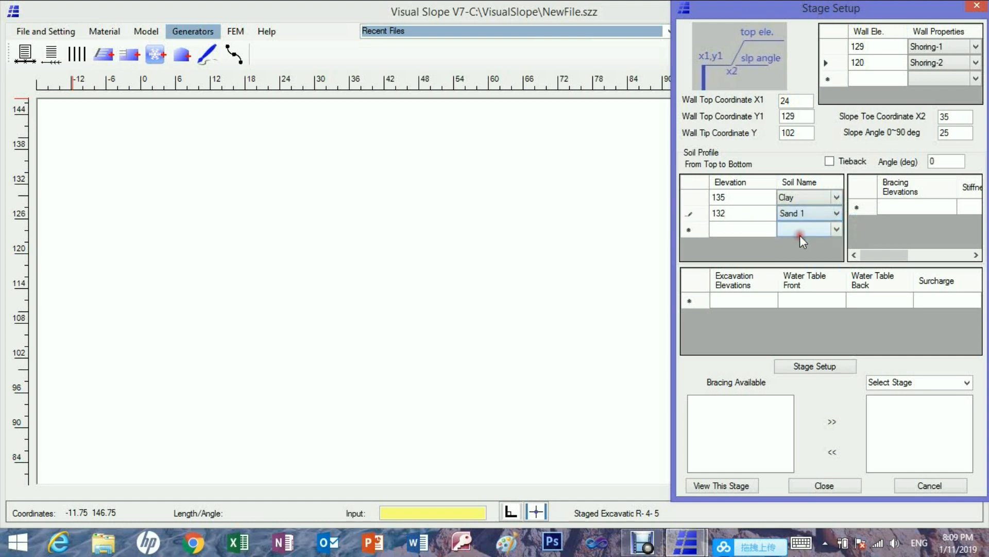
Add two more soil profile layers: Sand 2 at elevation 129 and Sand 3 at elevation 126.
click(742, 230)
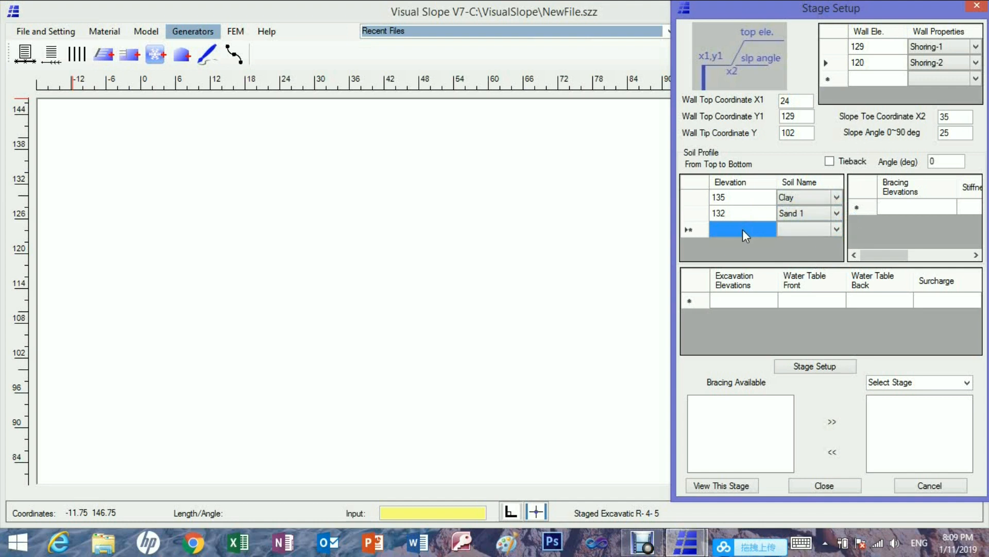
text(129)
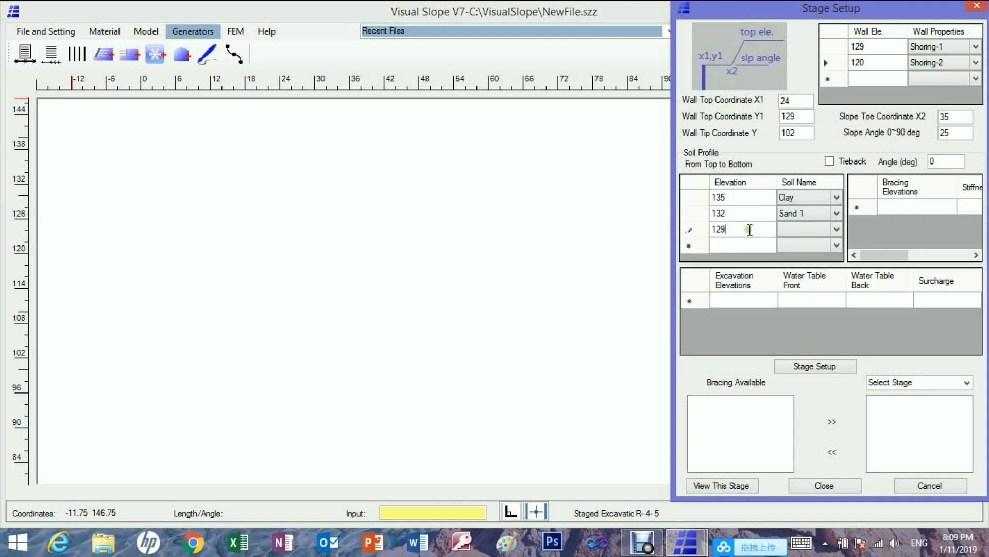
click(835, 229)
click(836, 230)
click(791, 261)
click(746, 245)
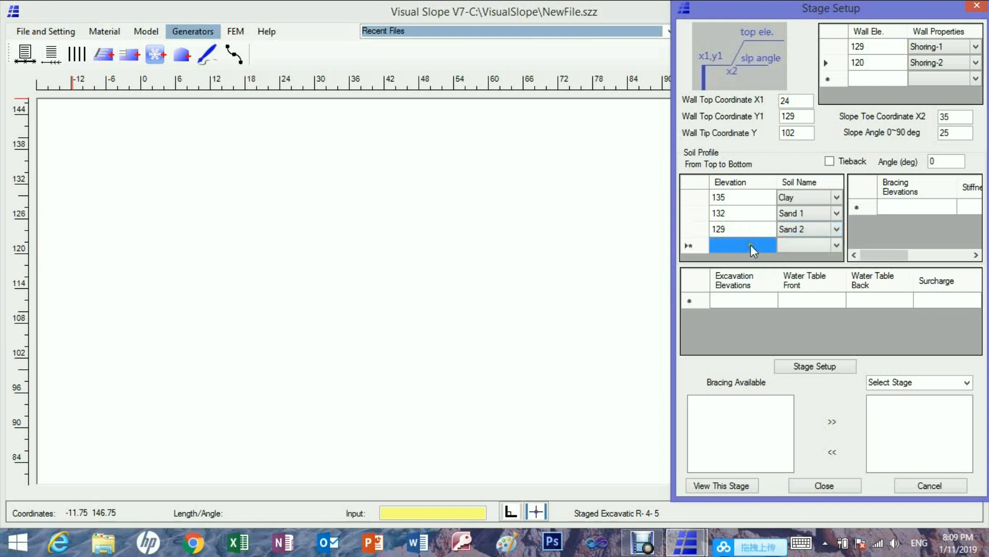
text(126)
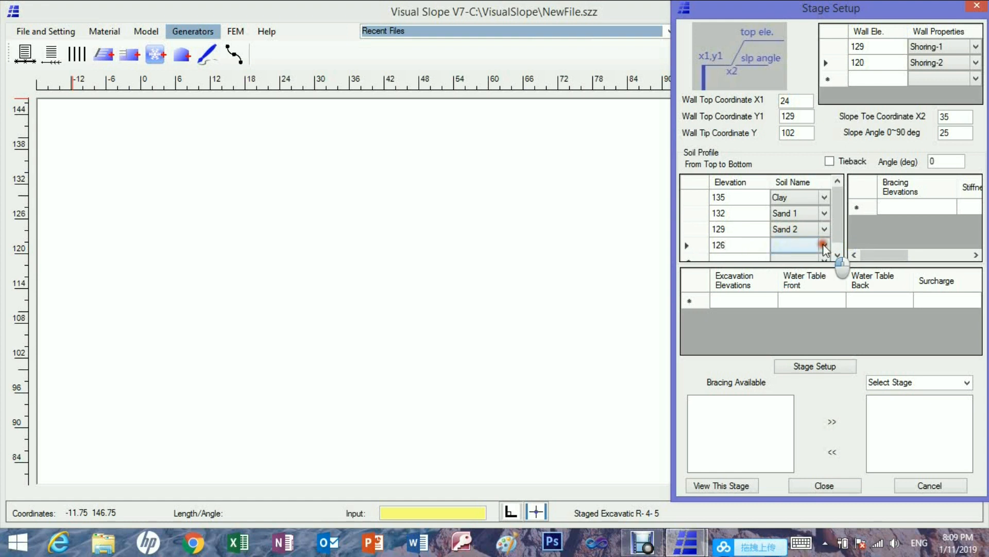
click(824, 245)
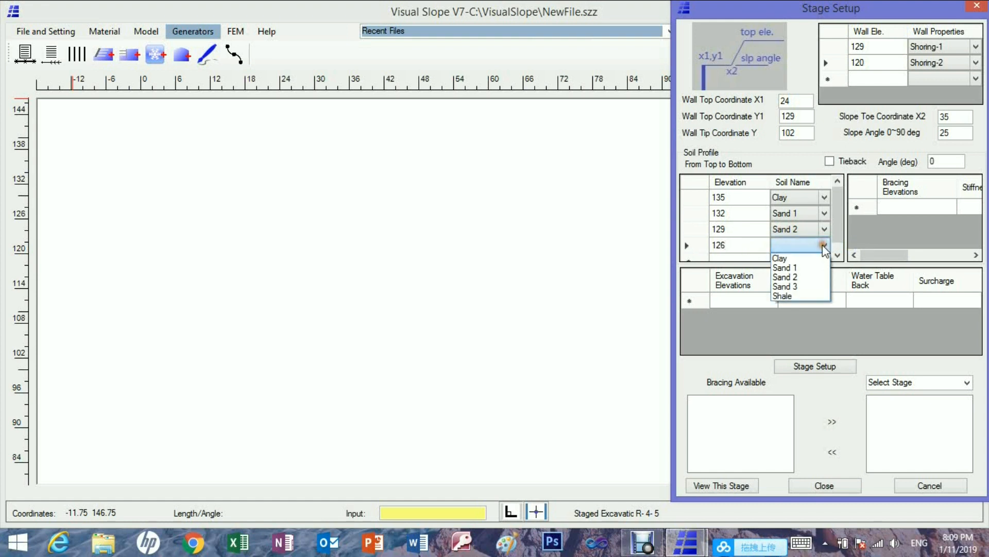
click(797, 288)
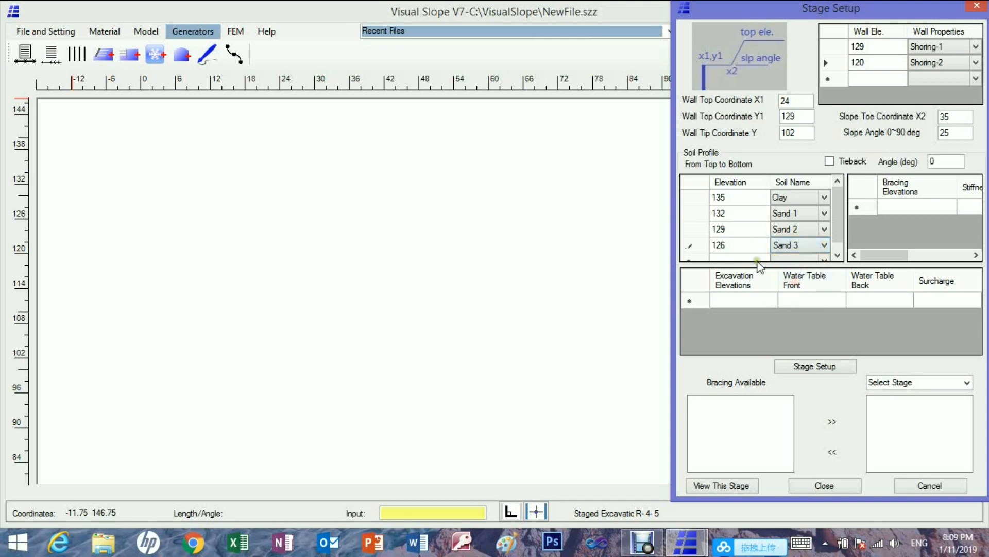
Complete the soil profile with Sand 1 at elevation 105 and Shale at elevation 100.
click(758, 257)
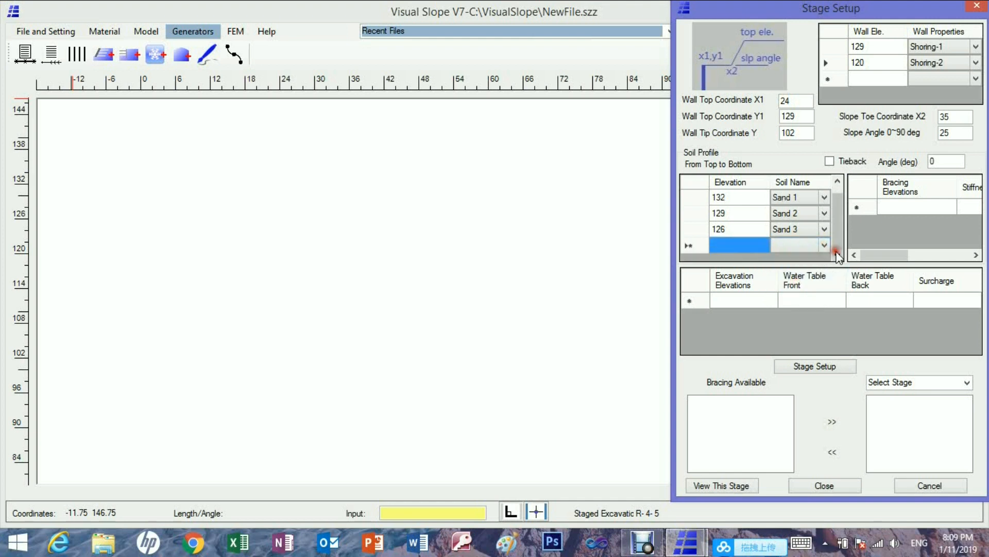
text(105)
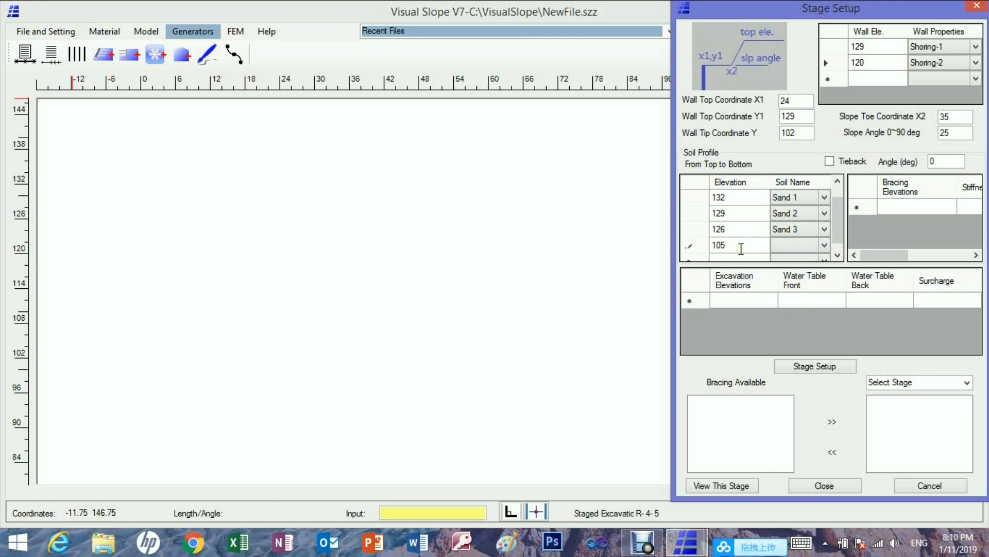
click(808, 247)
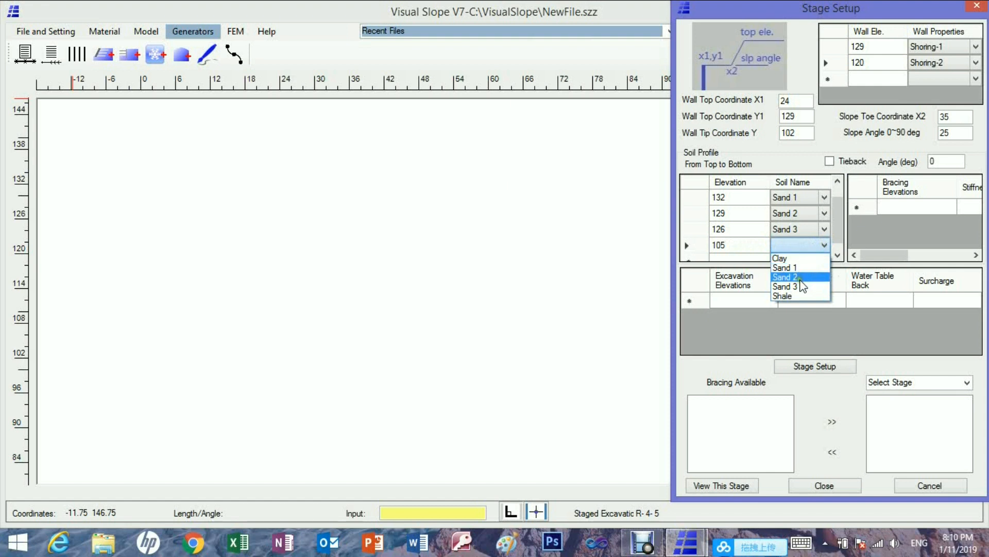
click(802, 270)
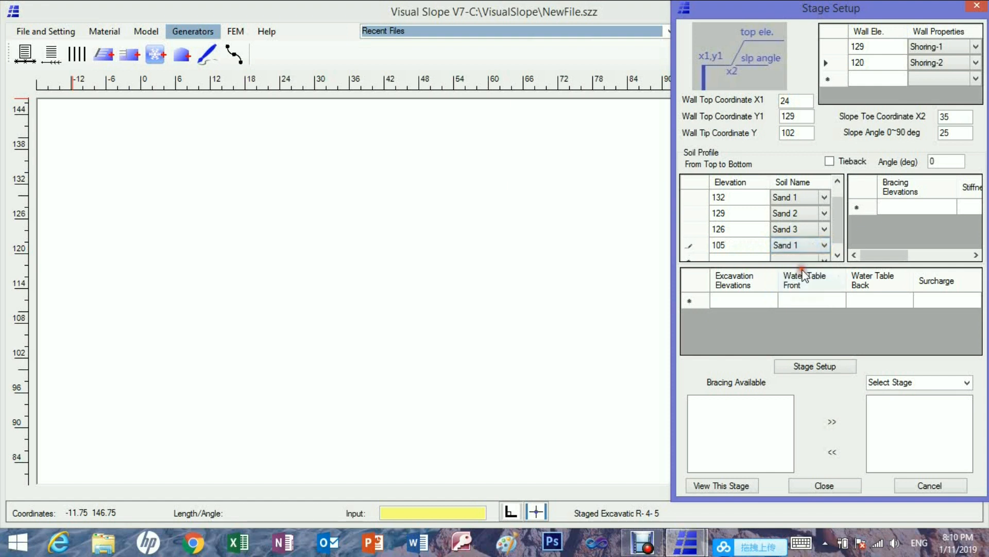
click(837, 255)
click(733, 244)
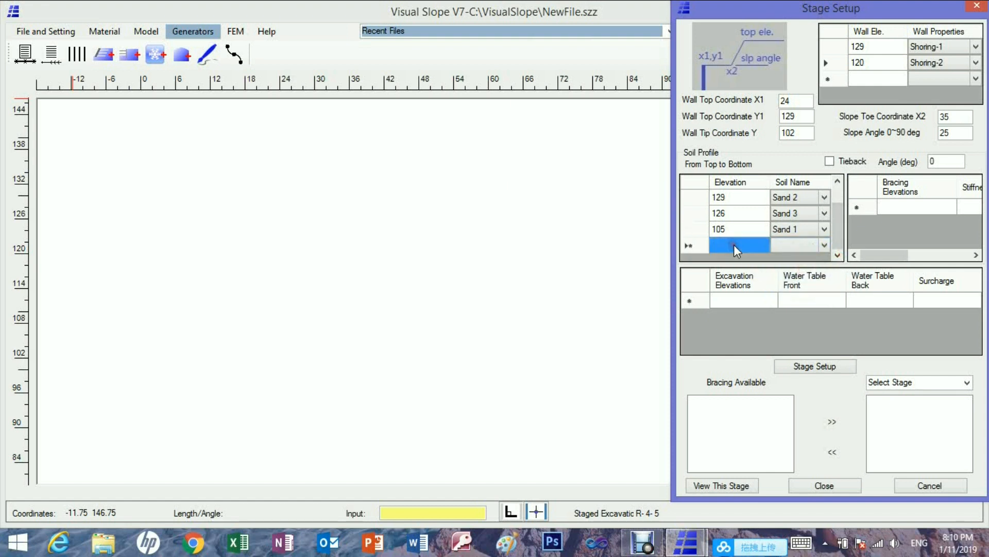
text(100)
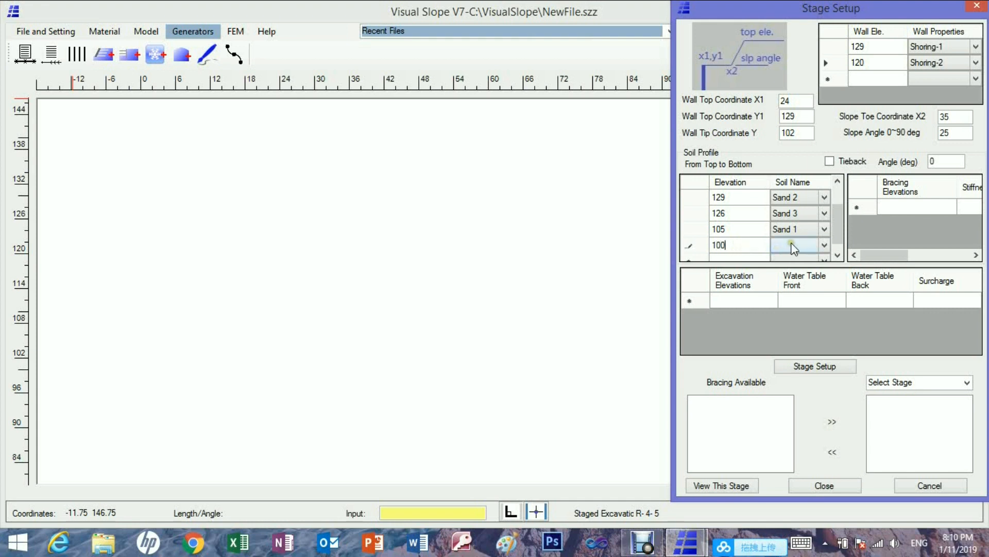
click(824, 246)
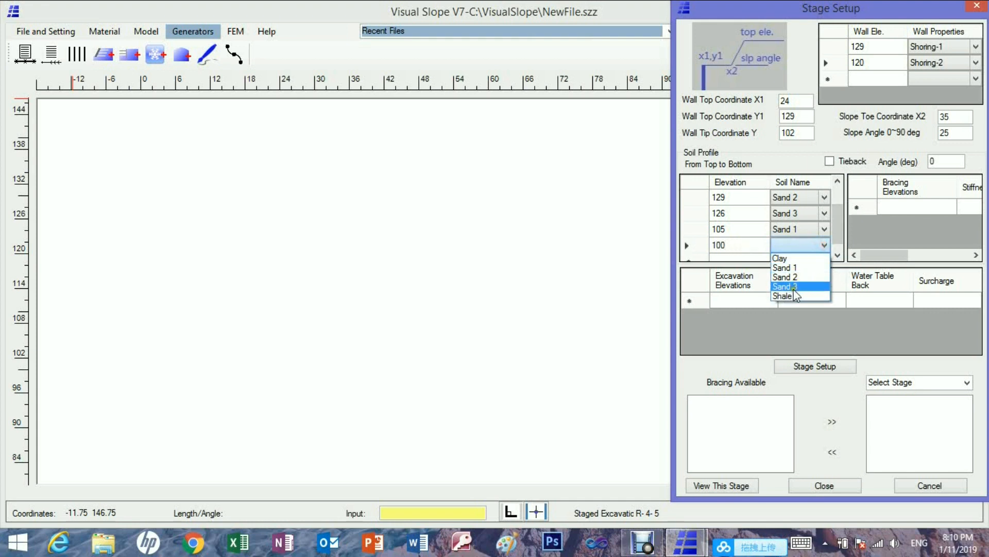
click(793, 295)
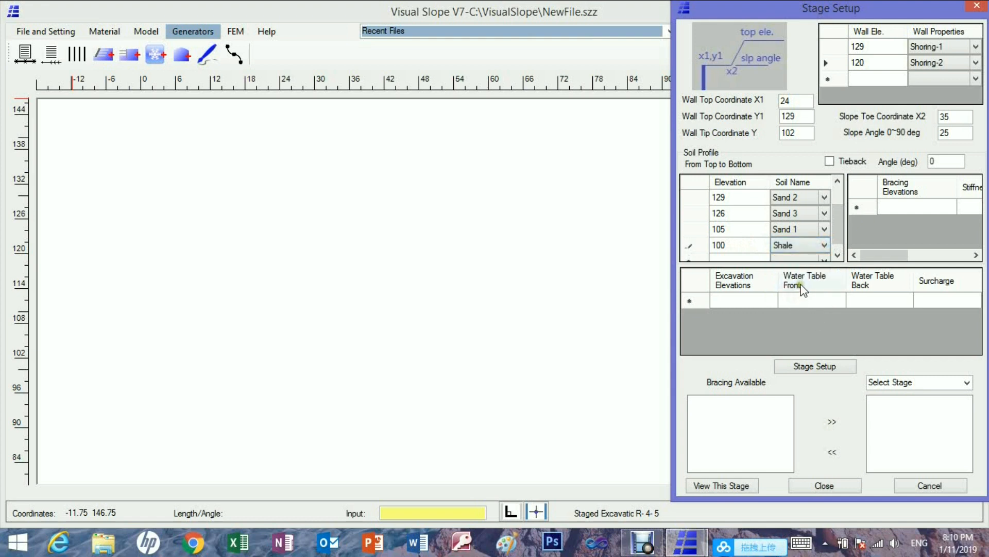
Define the first bracing level at elevation 127 with stiffness 1E8, pre-load 200 and spacing 4.
click(904, 206)
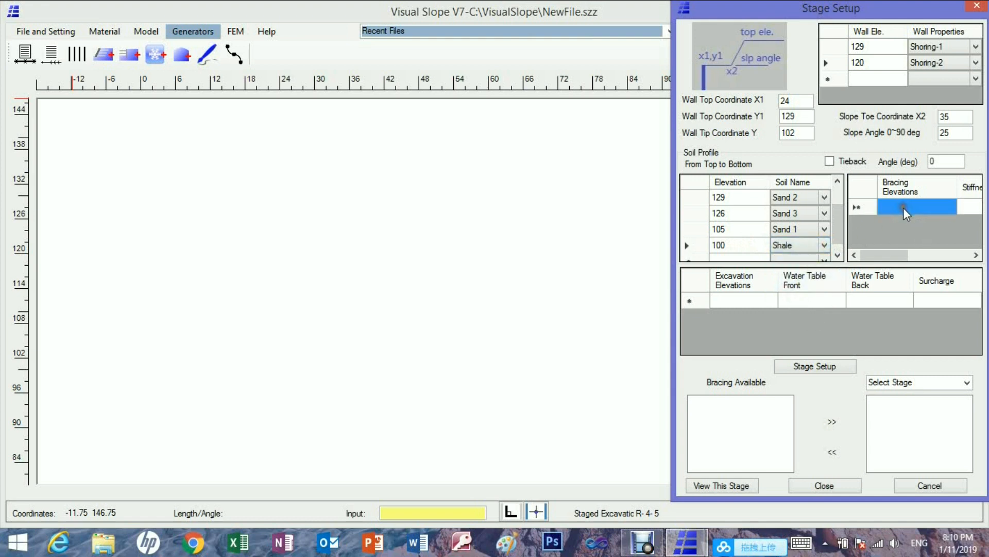
text(1)
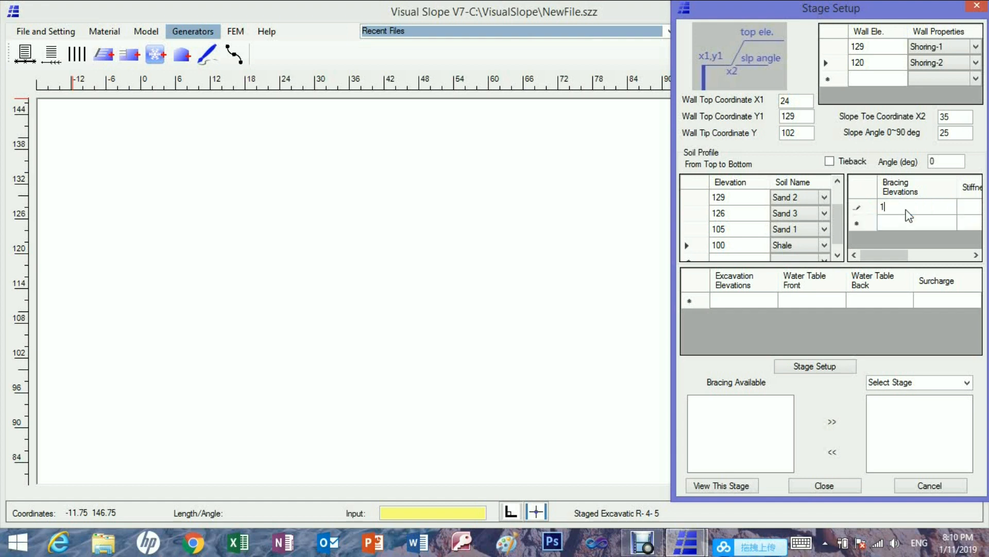
text(27)
click(970, 254)
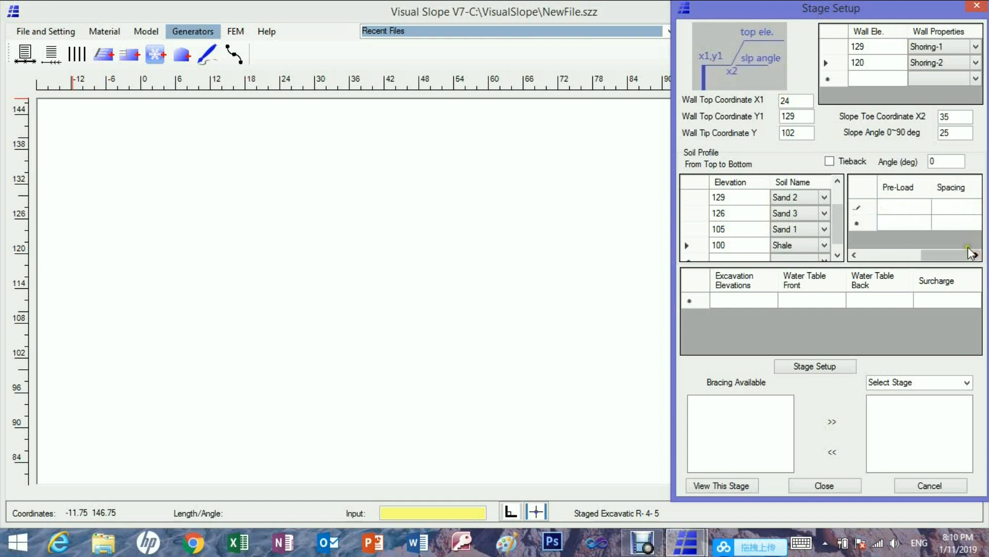
click(854, 254)
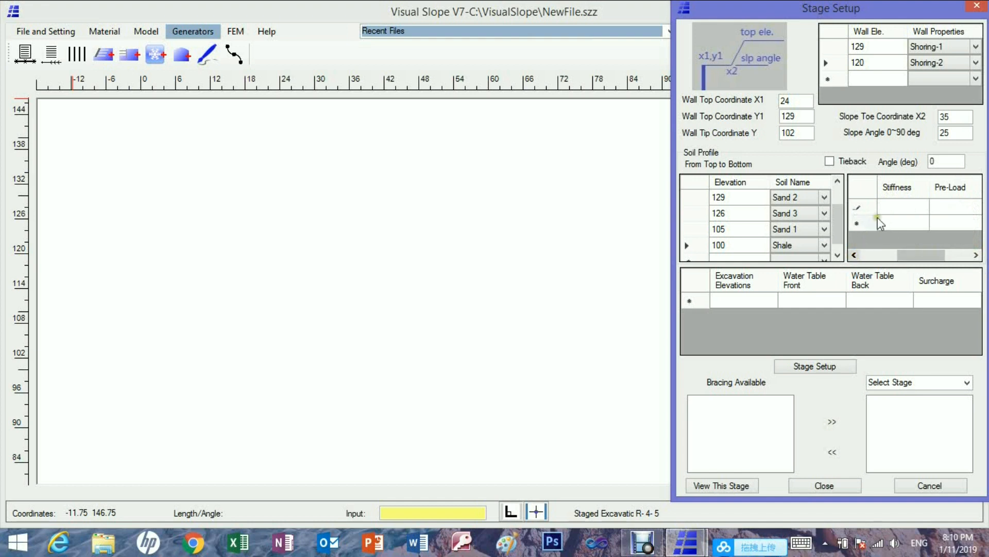
click(883, 207)
click(883, 207)
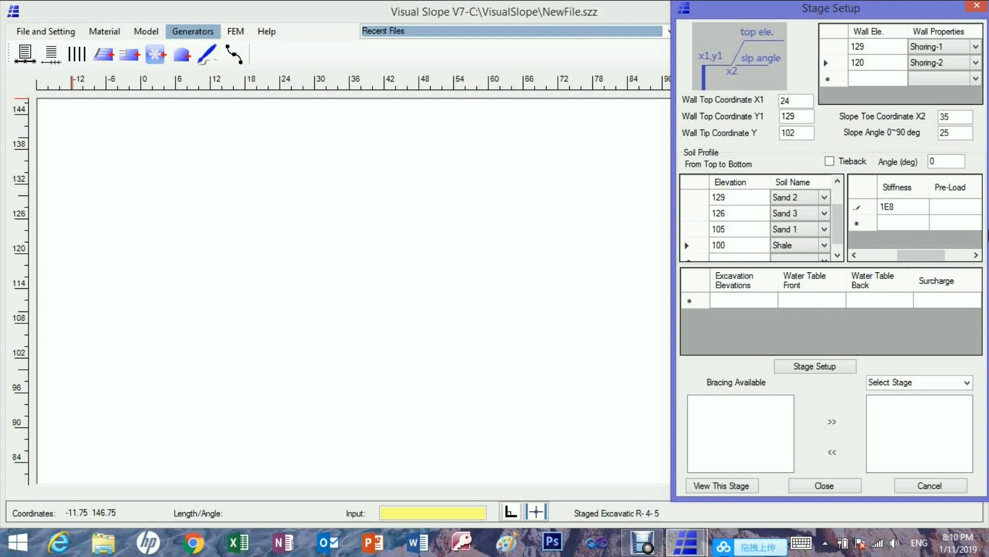
click(938, 206)
click(941, 209)
text(200)
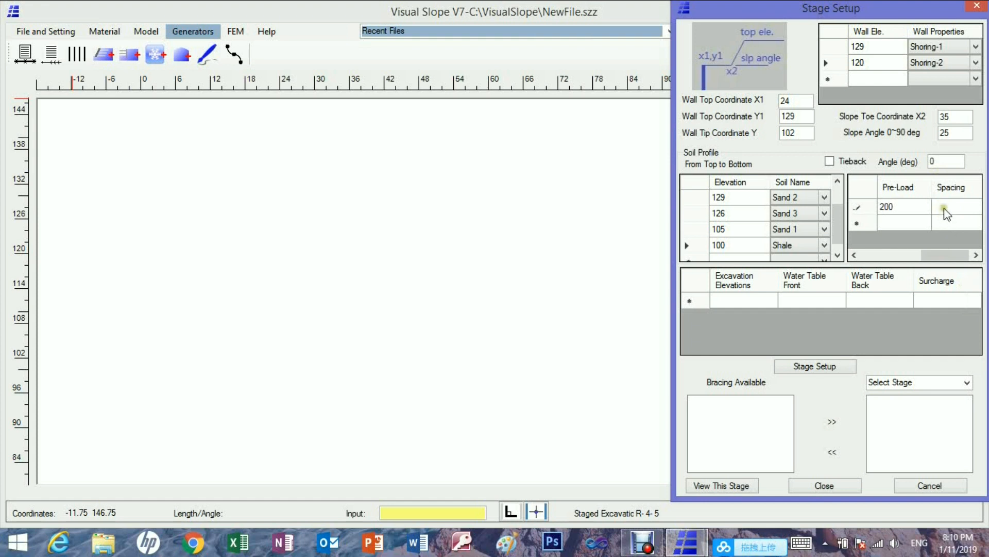
click(944, 209)
text(4)
Add a bracing level at elevation 115 with stiffness 1E8, pre-load 0 and spacing 4.
click(867, 255)
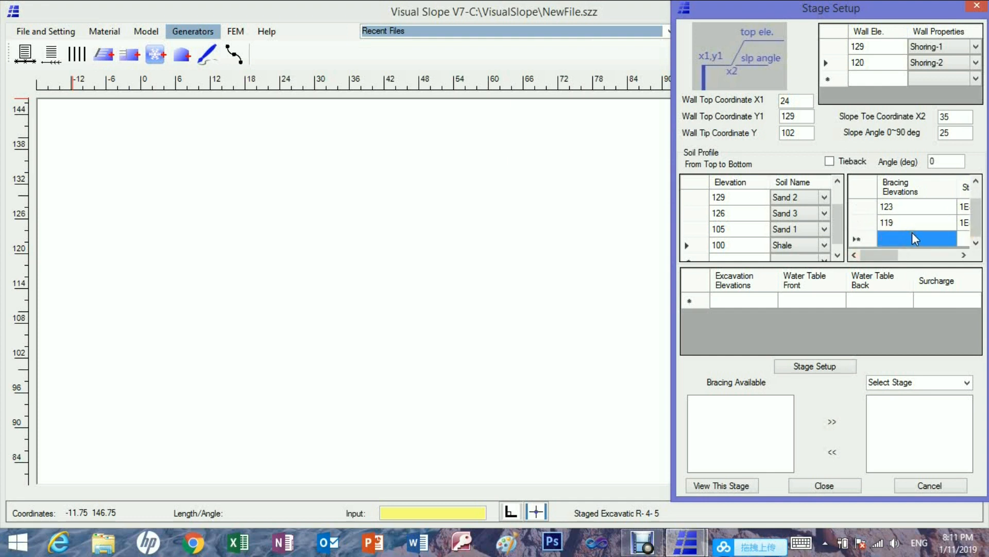
text(115)
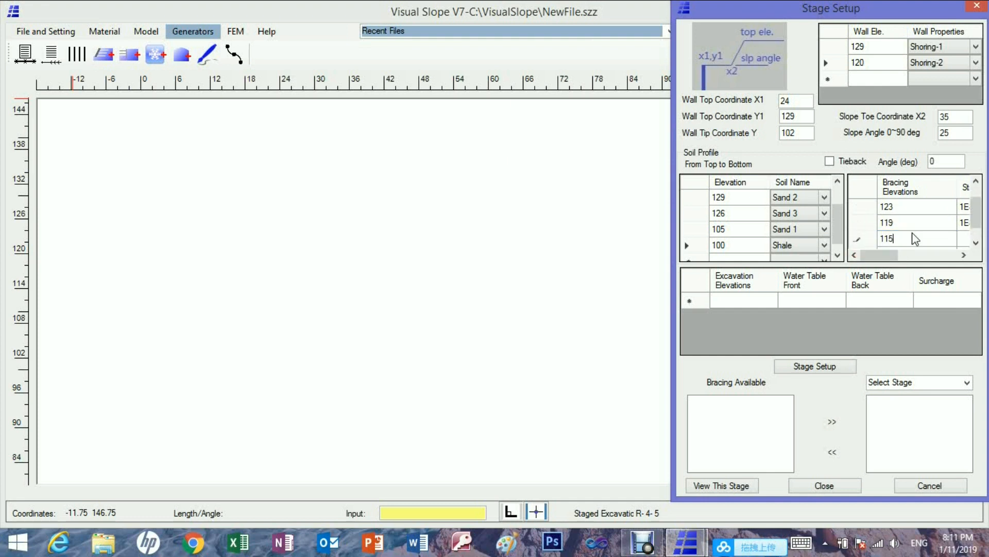
click(964, 254)
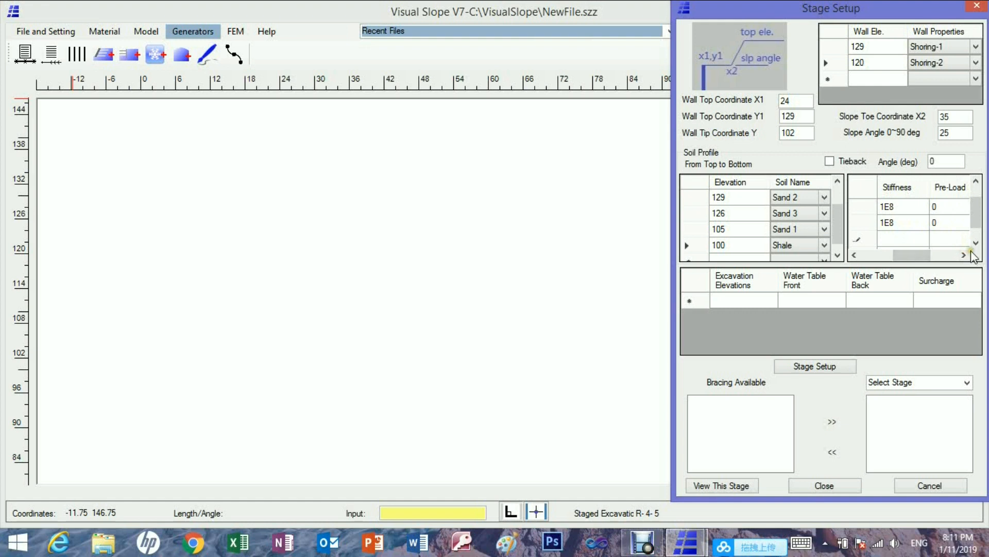
click(854, 255)
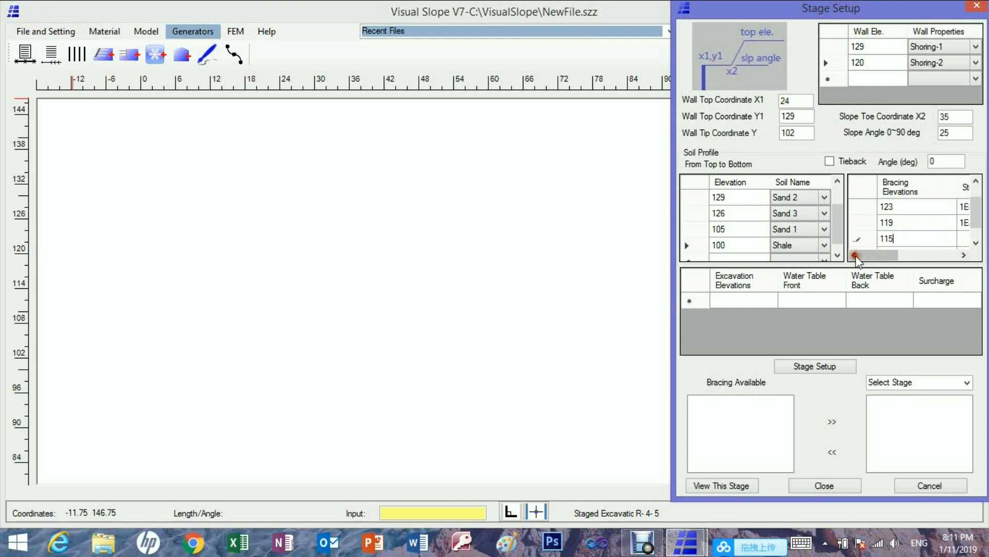
click(966, 238)
text(1E8)
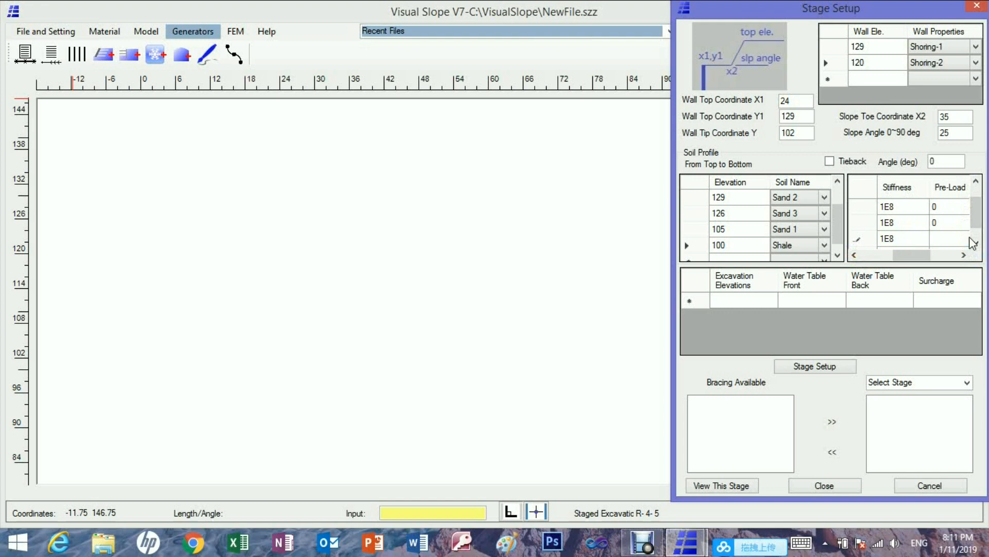
key(Tab)
text(0)
key(Tab)
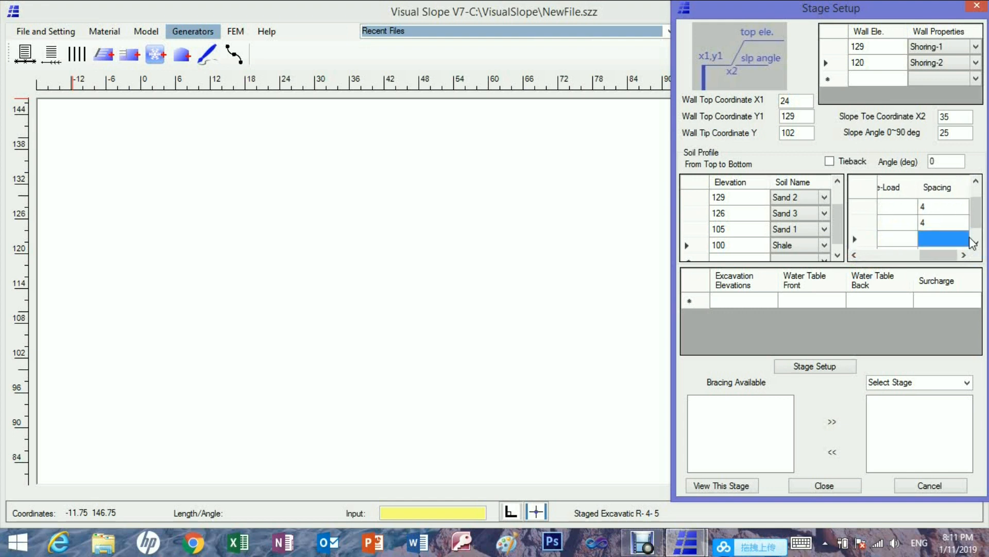
text(4)
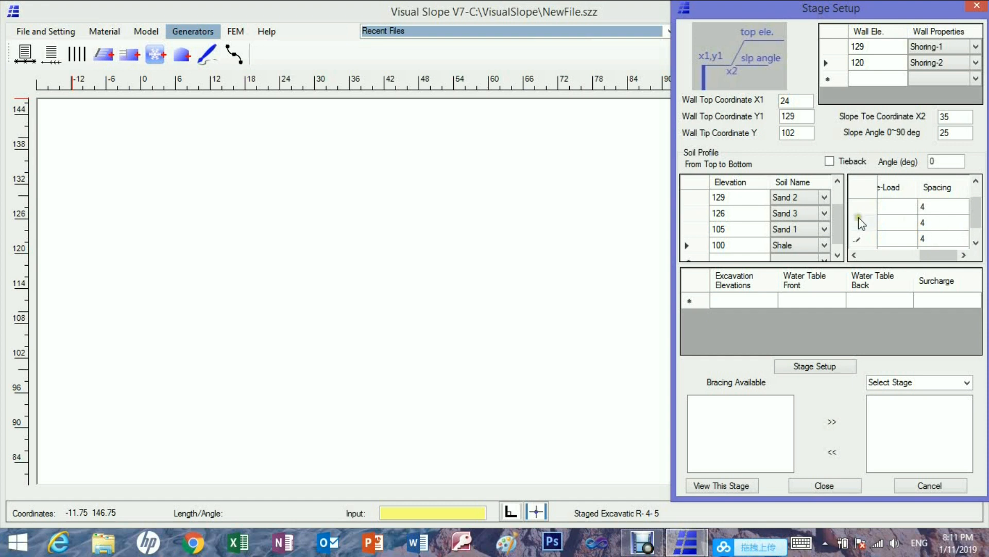
Add the lowest bracing level at elevation 111 with stiffness 1E5, pre-load 0 and spacing 4.
click(853, 255)
click(853, 255)
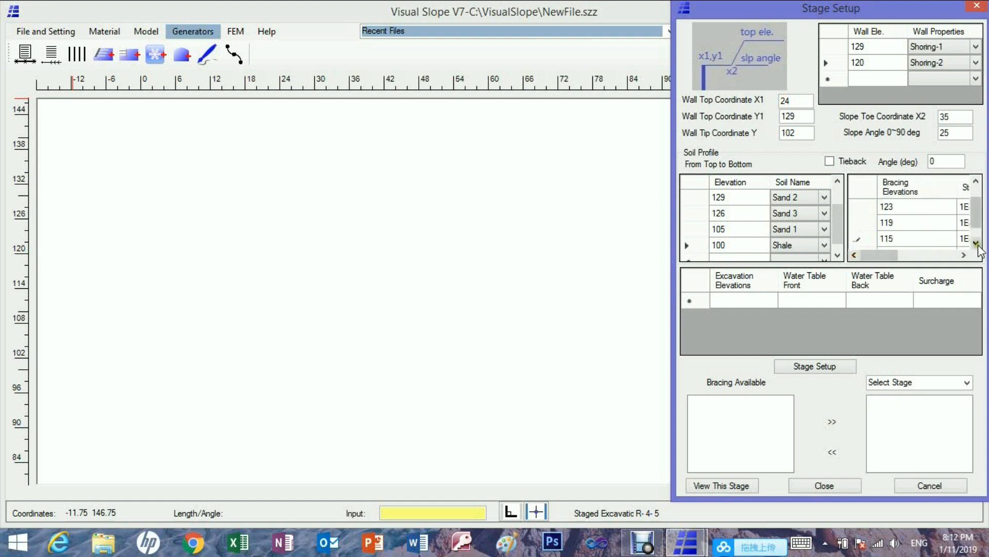
click(909, 238)
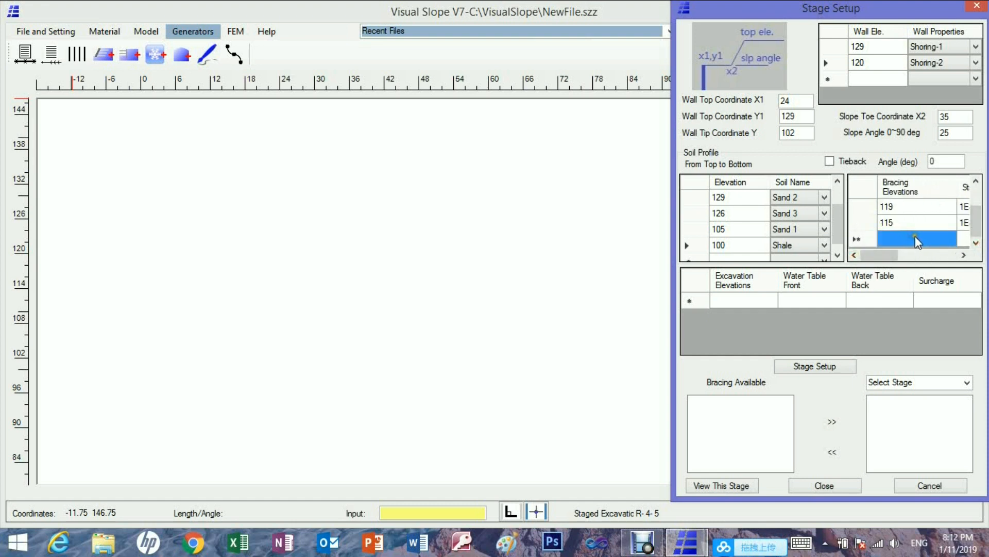
text(11)
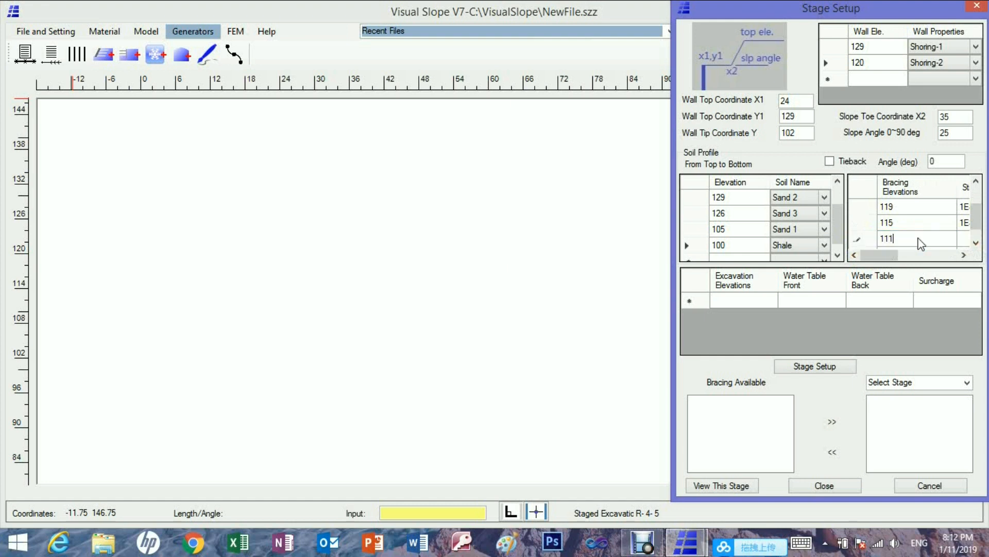
text(1)
key(Tab)
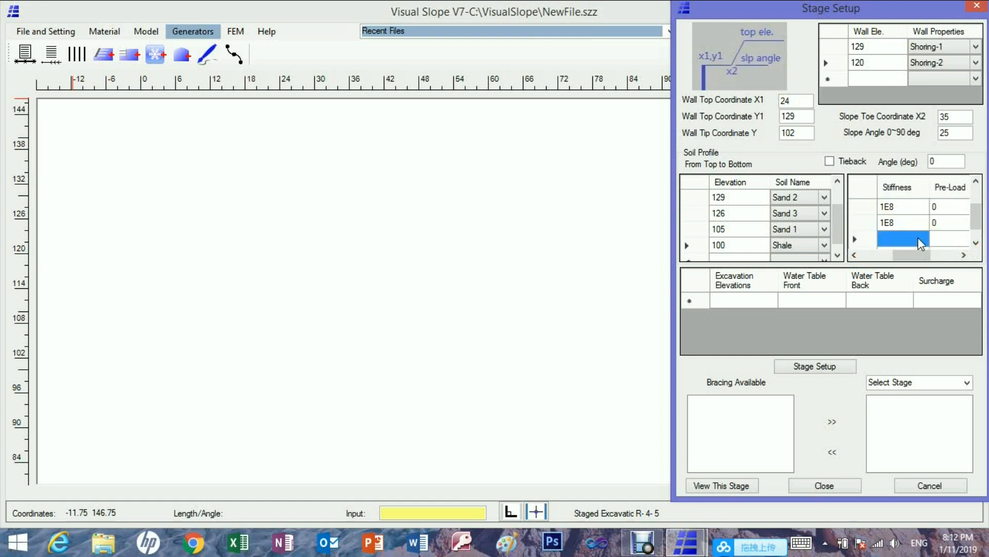
text(1E5)
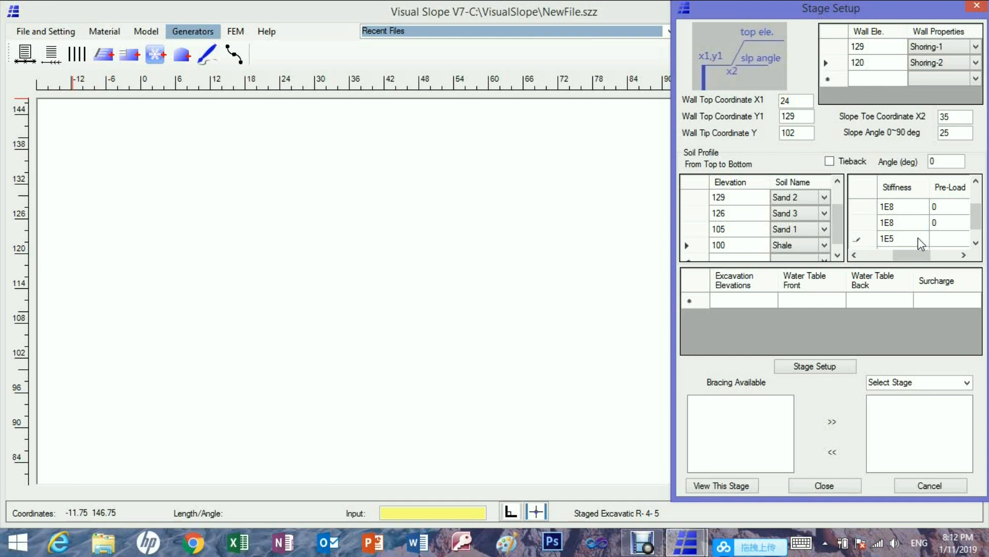
key(Tab)
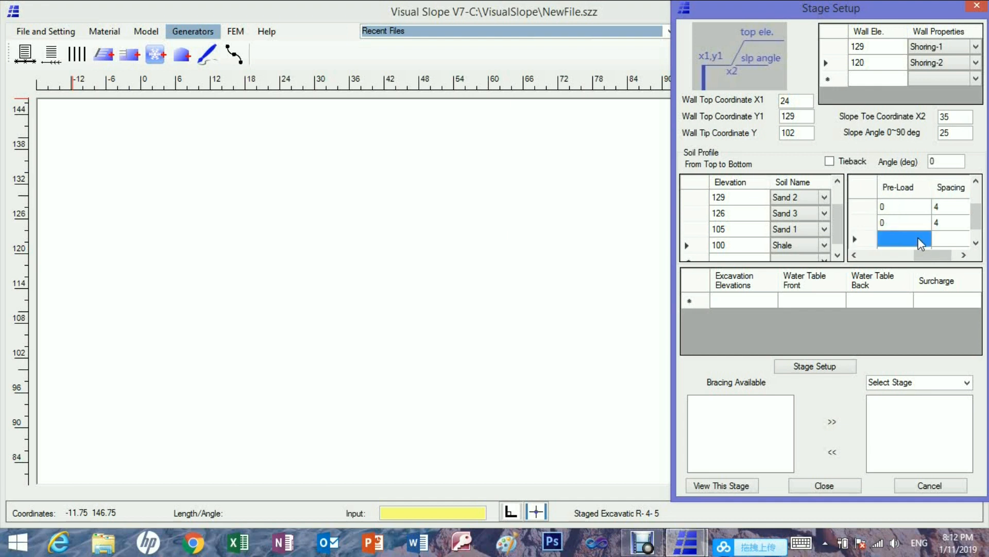
text(0)
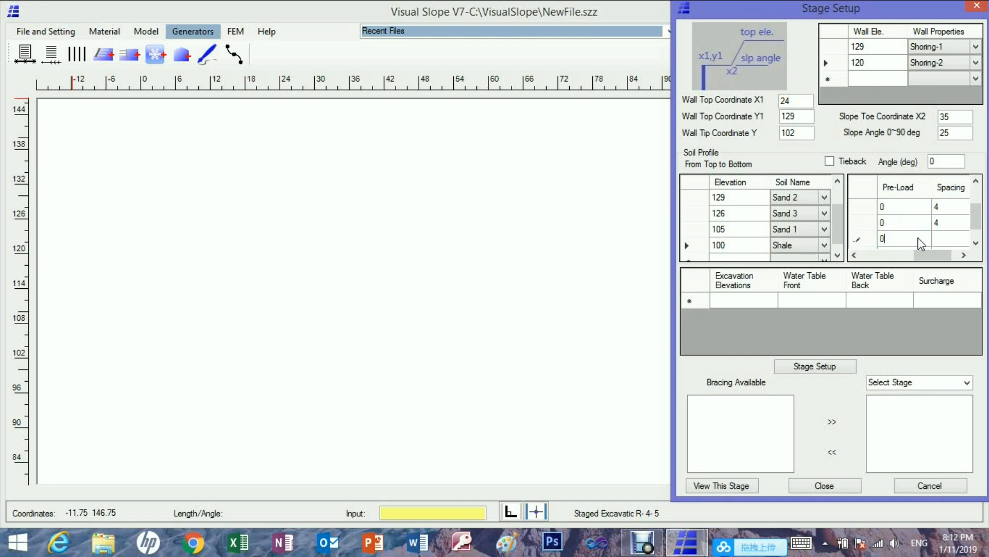
key(Tab)
text(4)
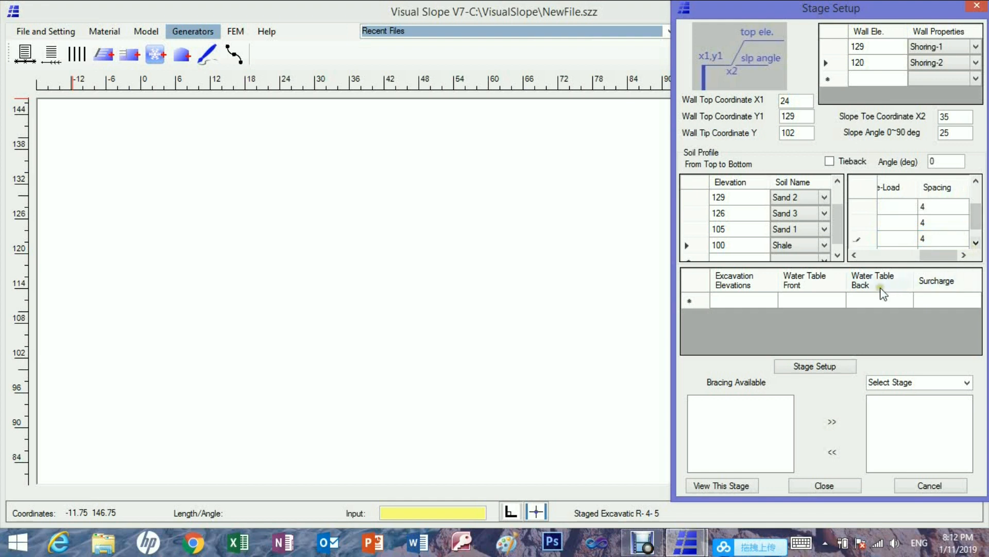
Define the first excavation stage at elevation 129 with front and back water tables at 125 and surcharge 0.
click(744, 302)
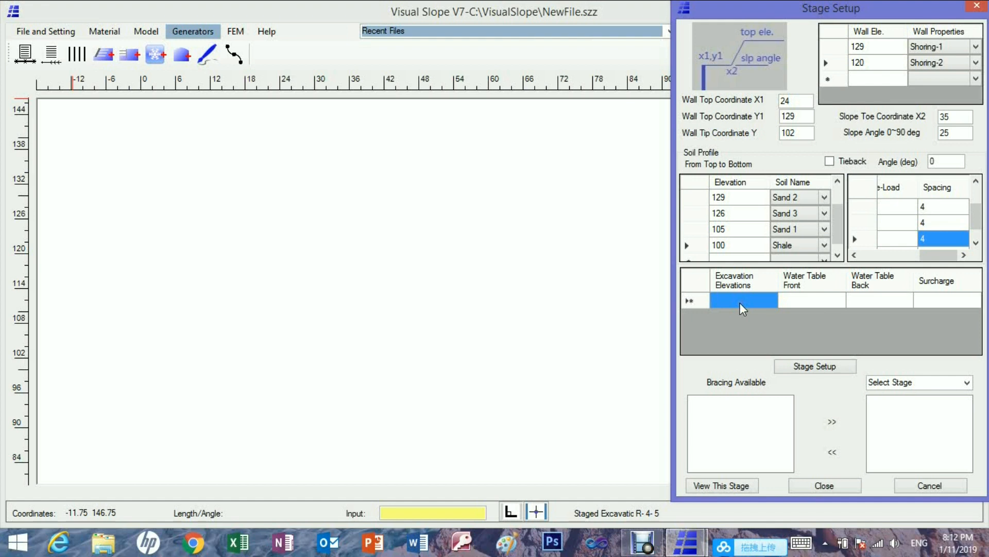
text(129)
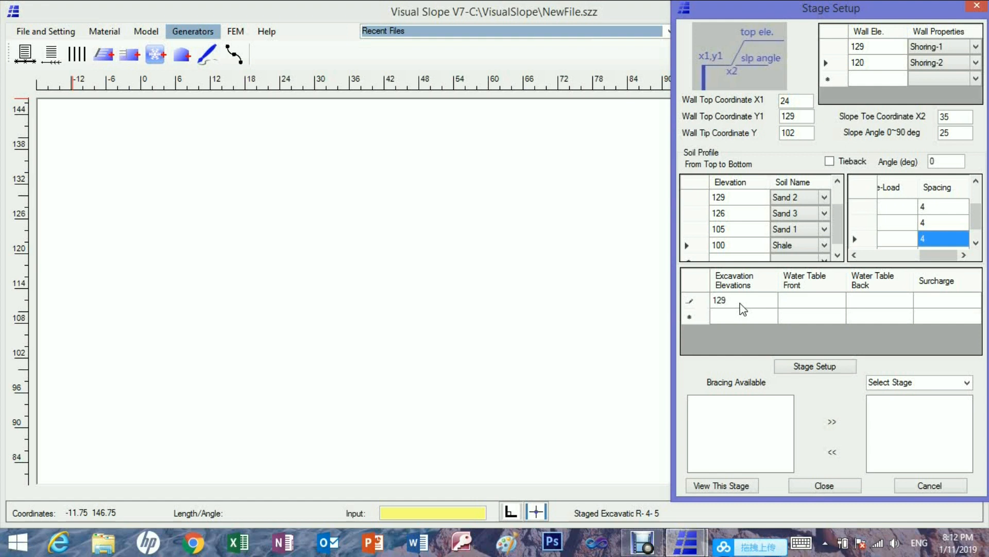
key(Tab)
text(1)
key(Tab)
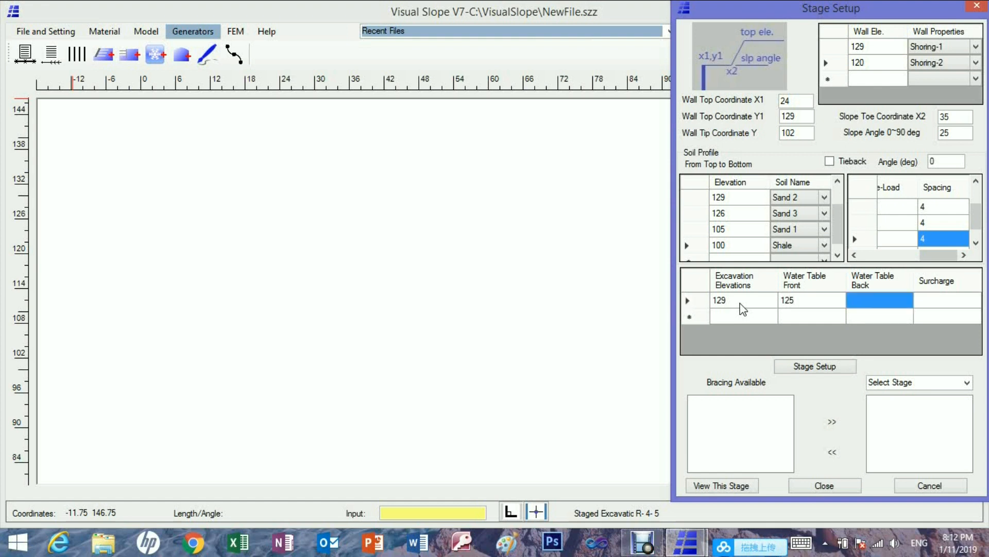
text(125)
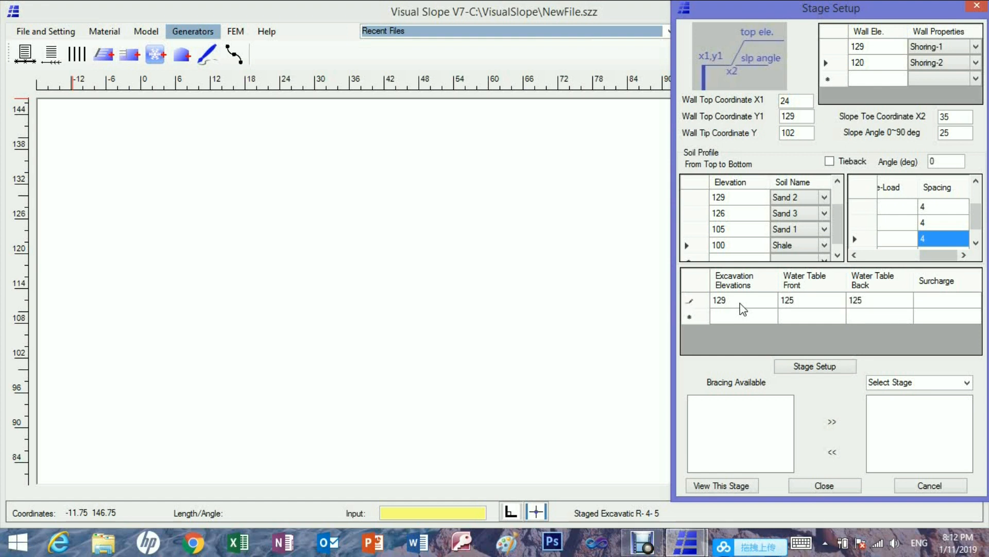
key(Tab)
text(0)
key(Return)
Add a second excavation stage row with excavation elevation 122.
key(Left)
key(Left)
key(Left)
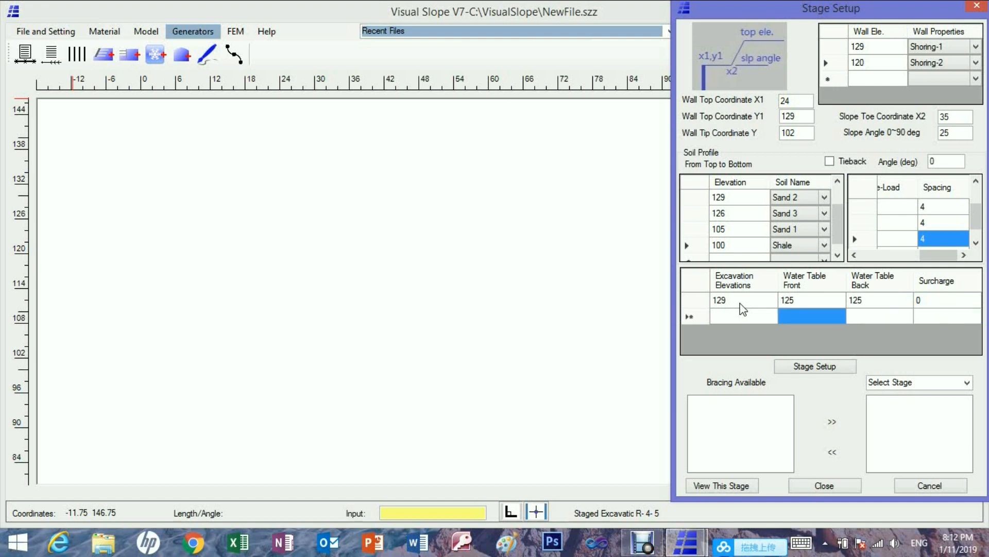
text(12)
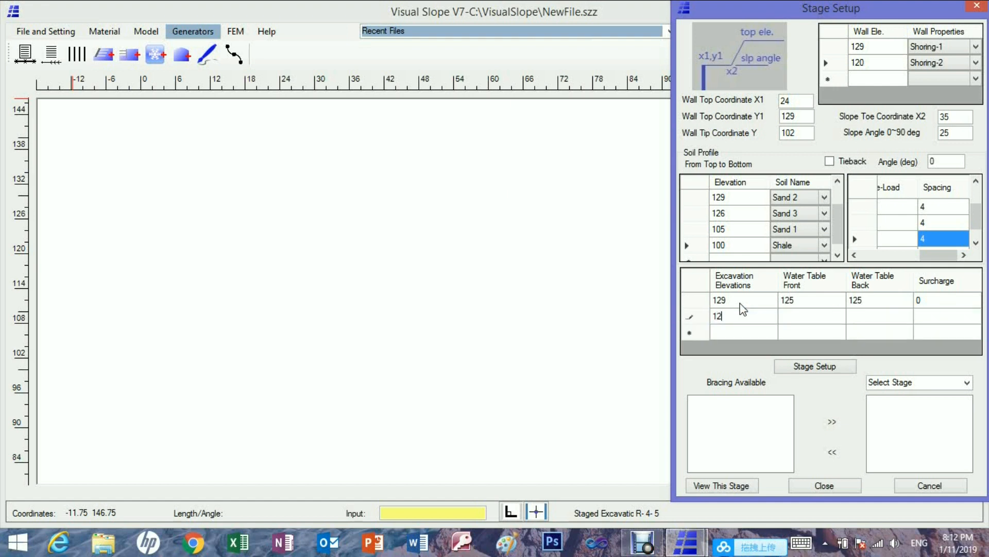
text(2)
key(Tab)
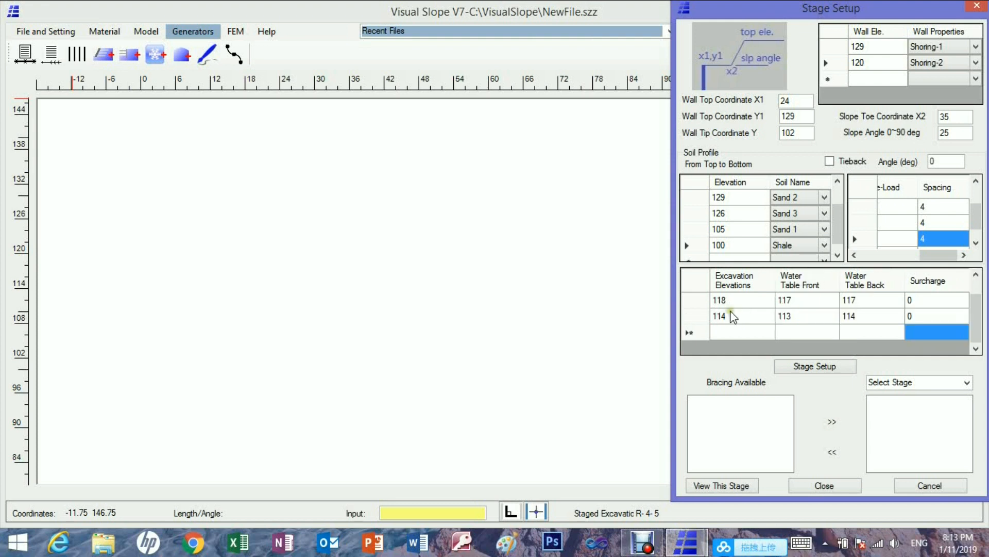
Add the final excavation stage at elevation 109 with water table front 108, water table back 114 and surcharge 0.
click(718, 331)
text(10)
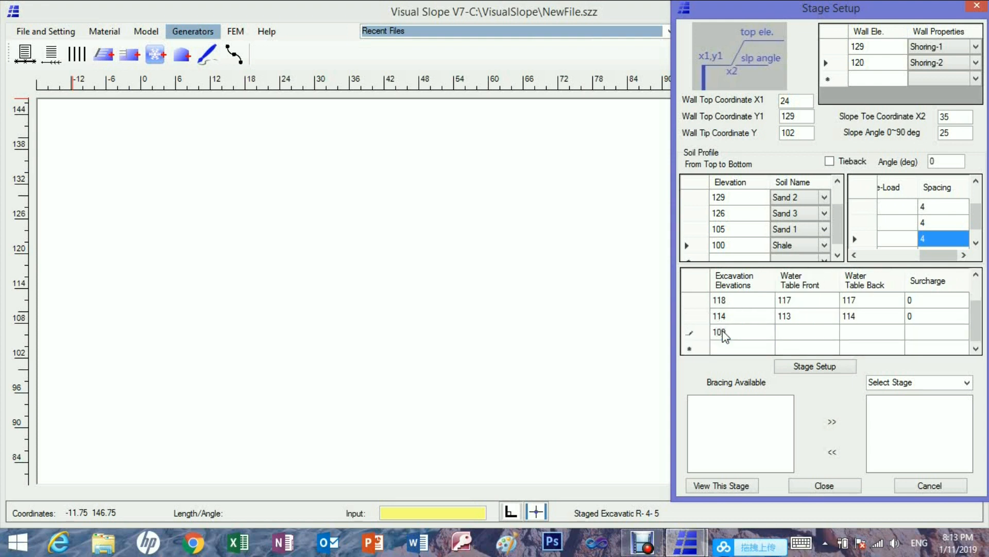
key(Tab)
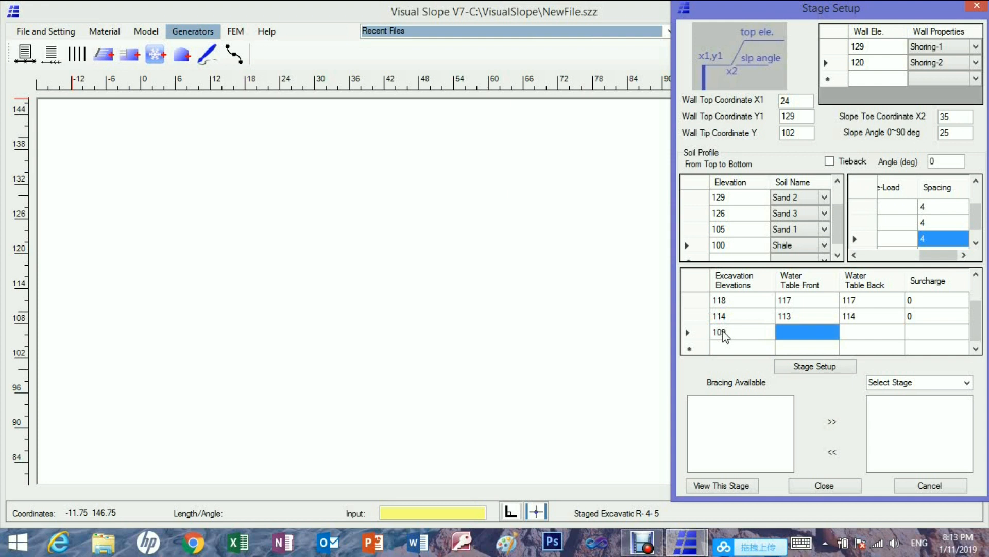
text(108)
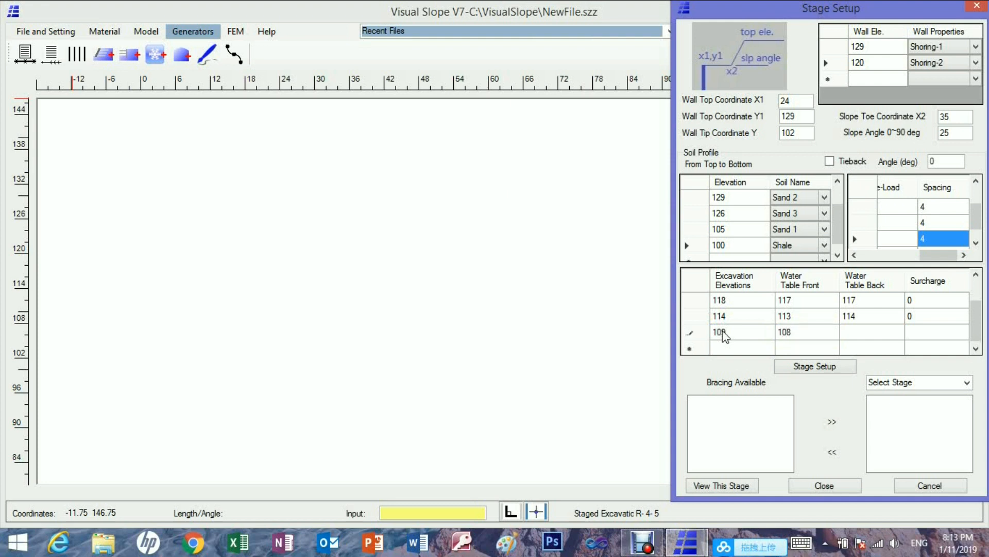
key(Tab)
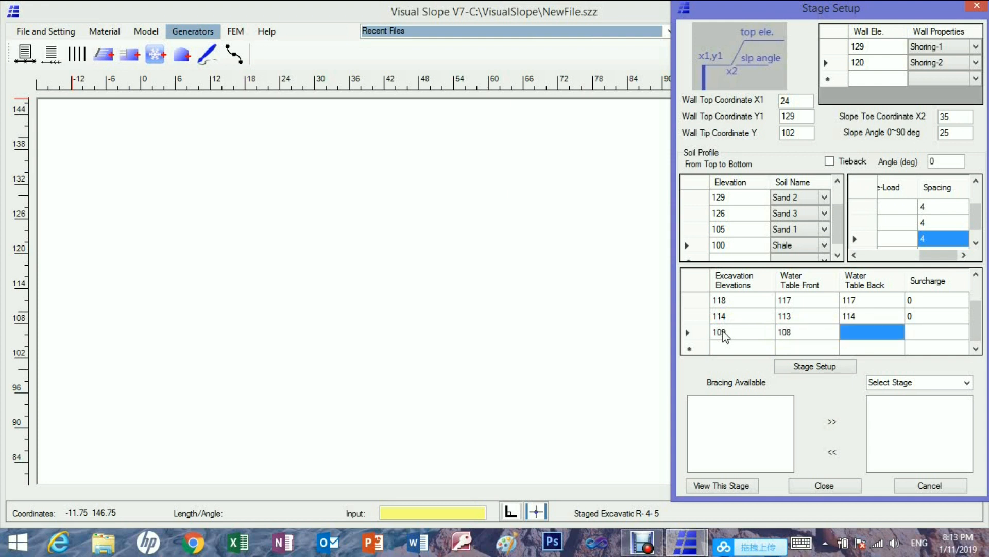
text(11)
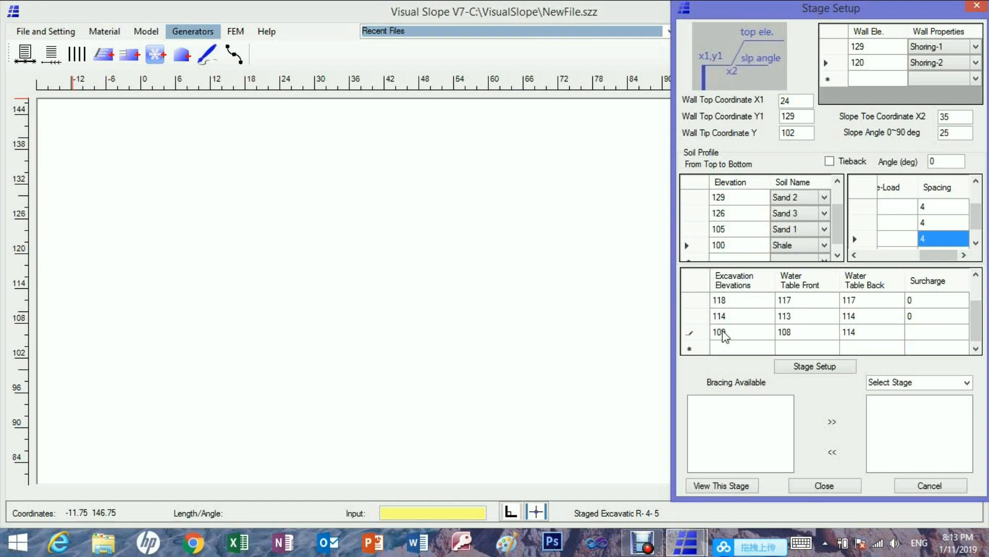
text(4)
key(Tab)
text(0)
click(920, 349)
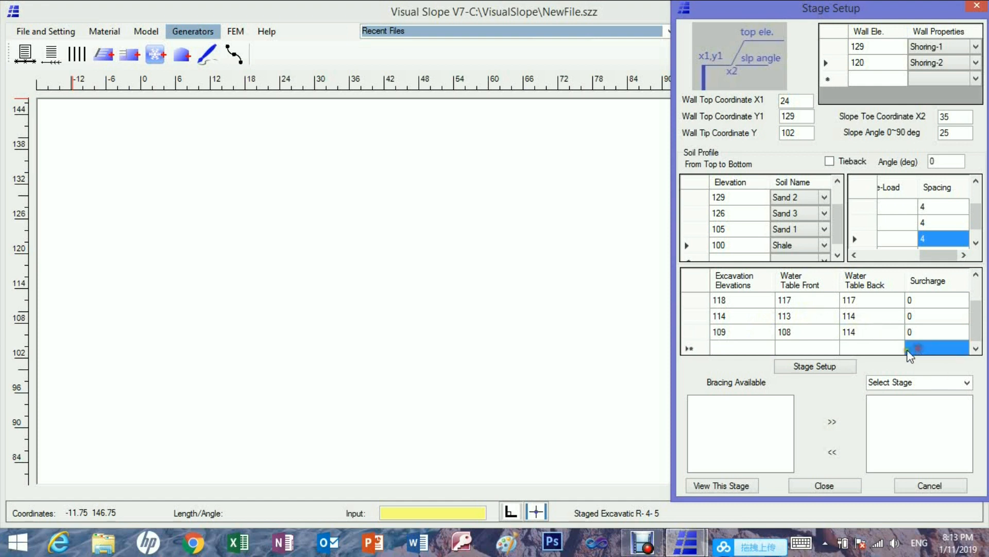
Set up the stages from the excavation table and select Stage 1 at elevation 129.
click(813, 366)
click(967, 382)
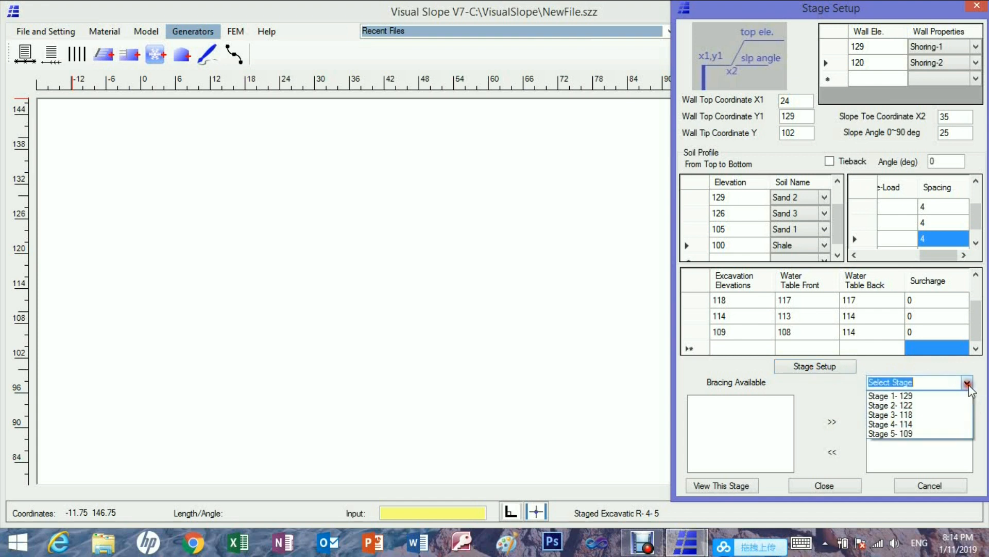
click(931, 396)
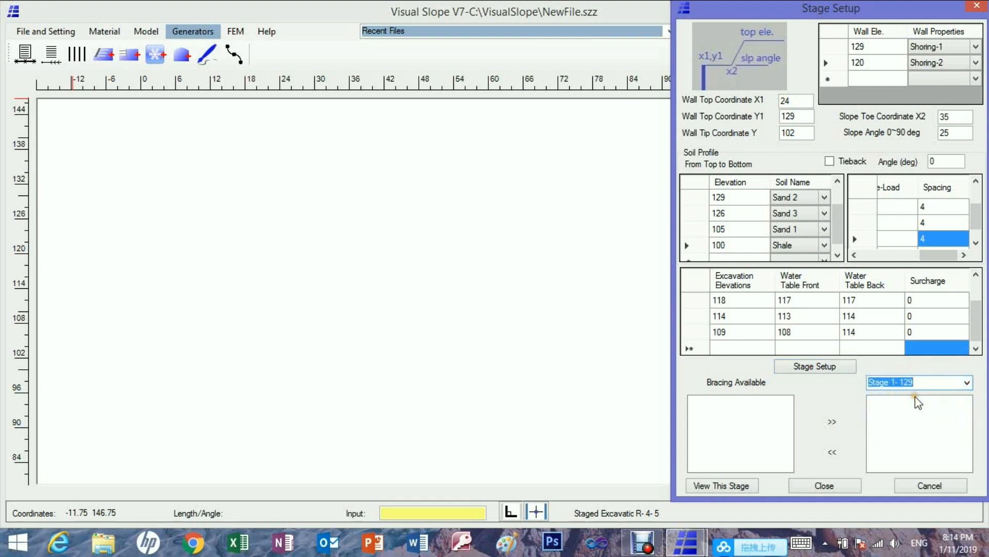
Assign the bracing at elevation 127 to Stage 2 at elevation 122 and mark it as pre-loaded.
click(967, 383)
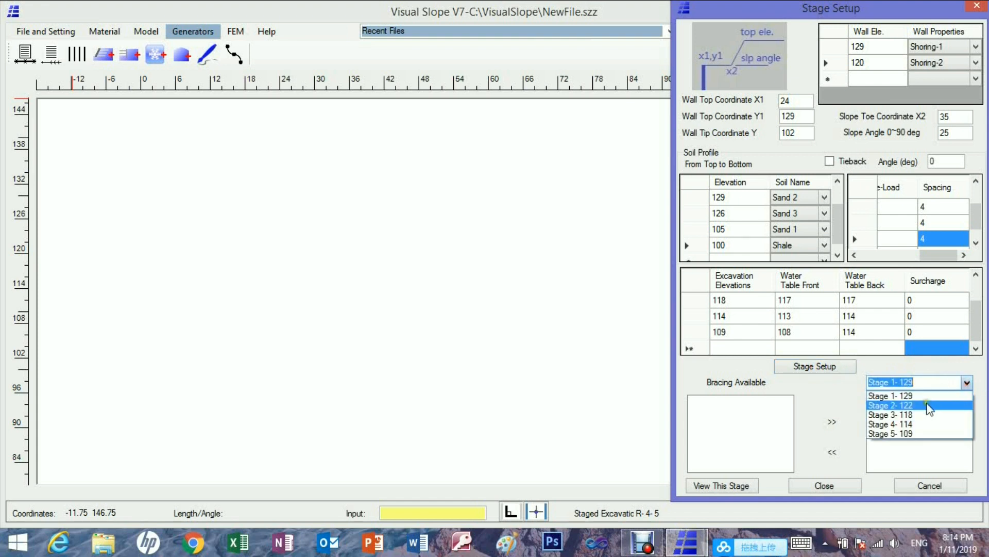
click(921, 406)
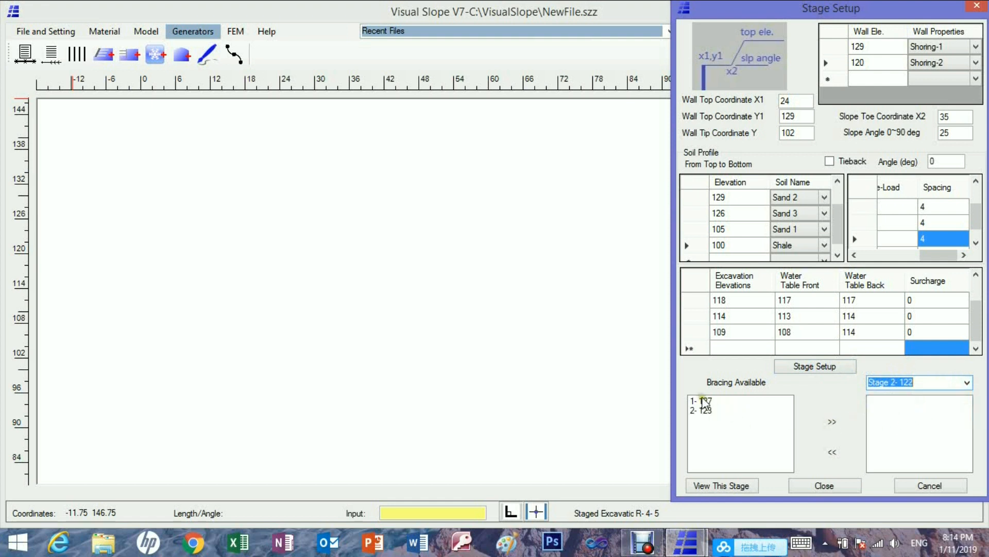
click(704, 401)
click(830, 421)
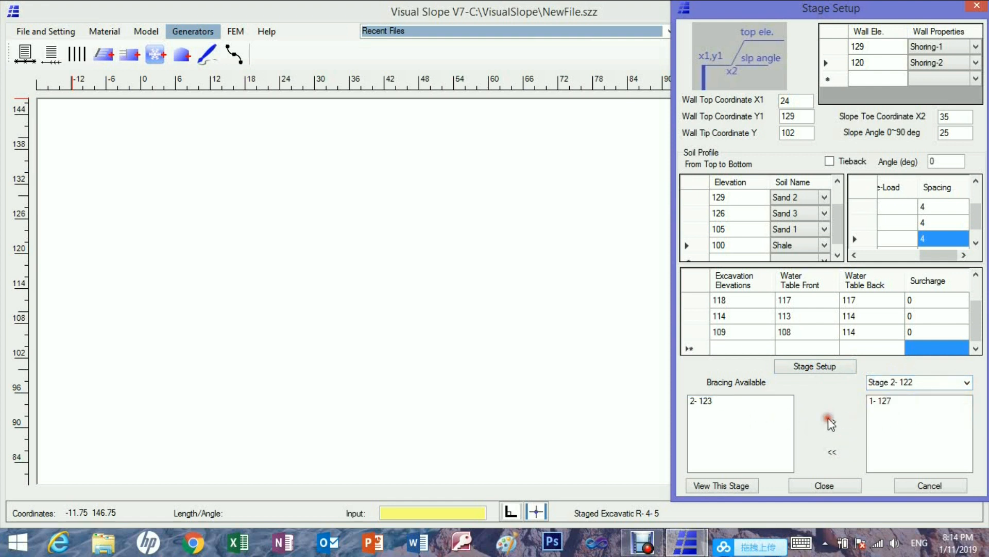
double_click(879, 403)
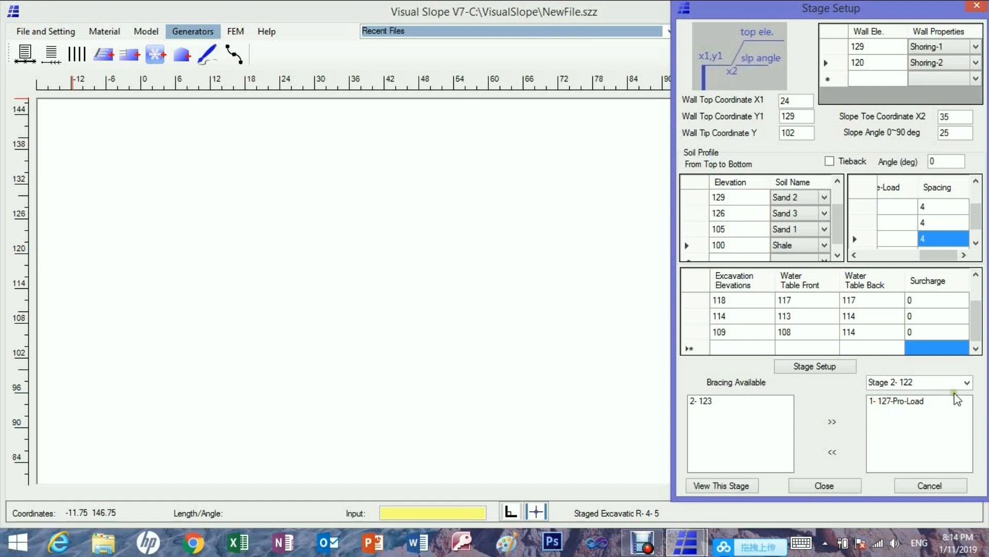
Assign the bracings at elevations 127 and 123 to Stage 3 at elevation 118.
click(969, 382)
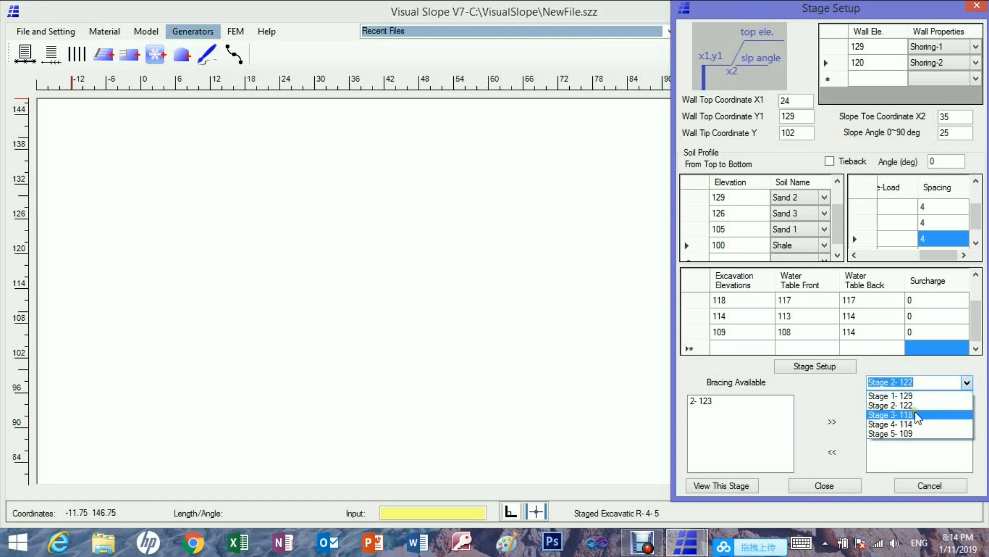
click(891, 415)
click(702, 400)
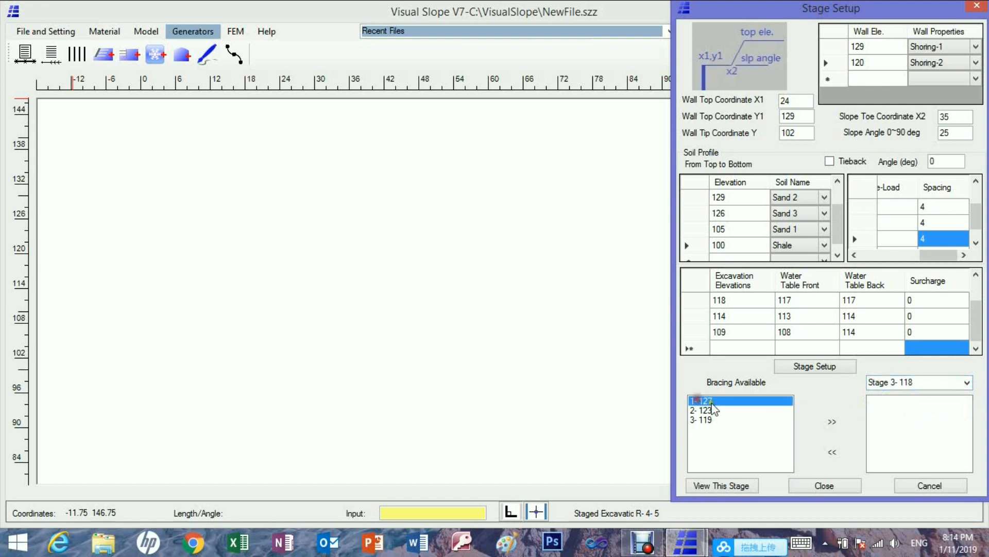
click(828, 423)
click(704, 401)
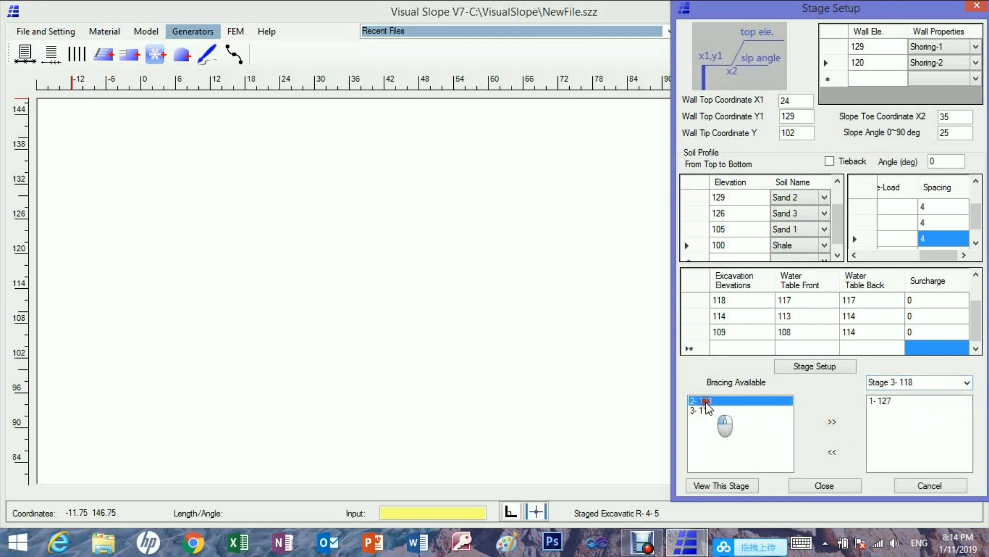
click(830, 423)
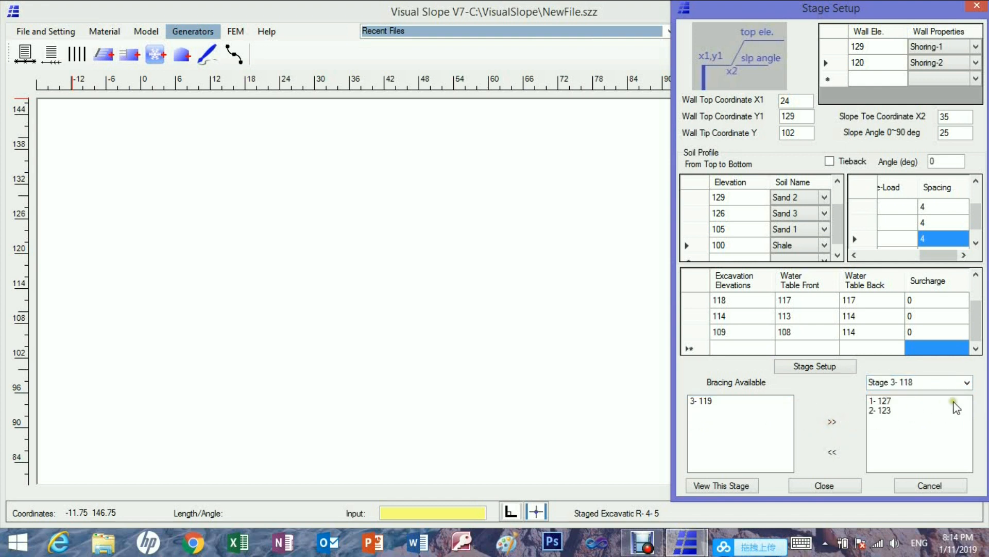
Assign the bracings at elevations 127, 123 and 119 to Stage 4 at elevation 114.
click(967, 383)
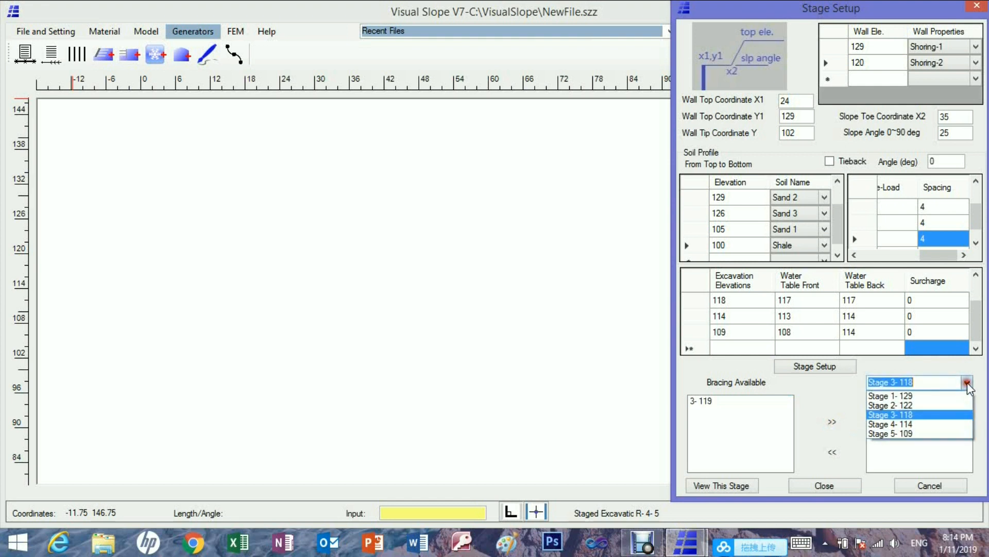
click(915, 423)
click(705, 401)
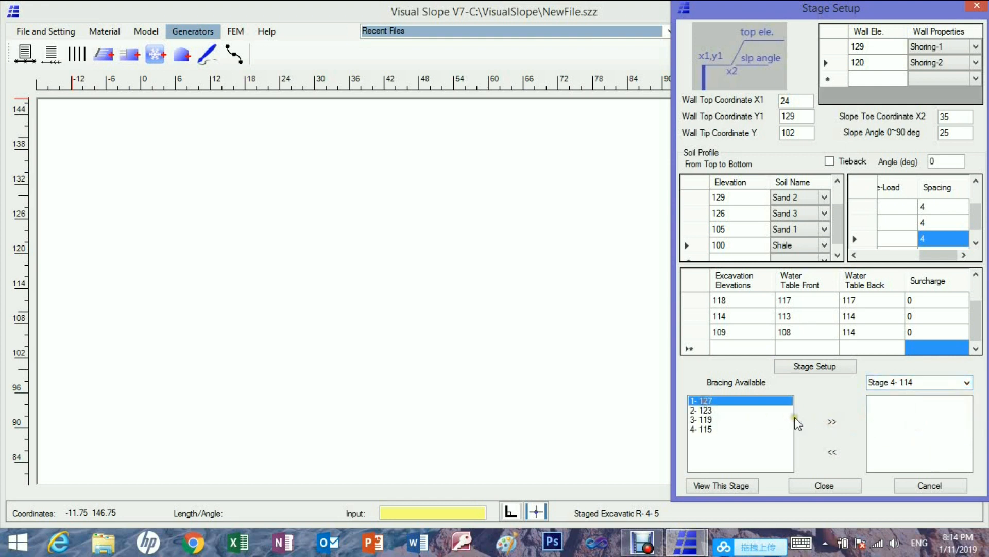
click(831, 422)
click(706, 401)
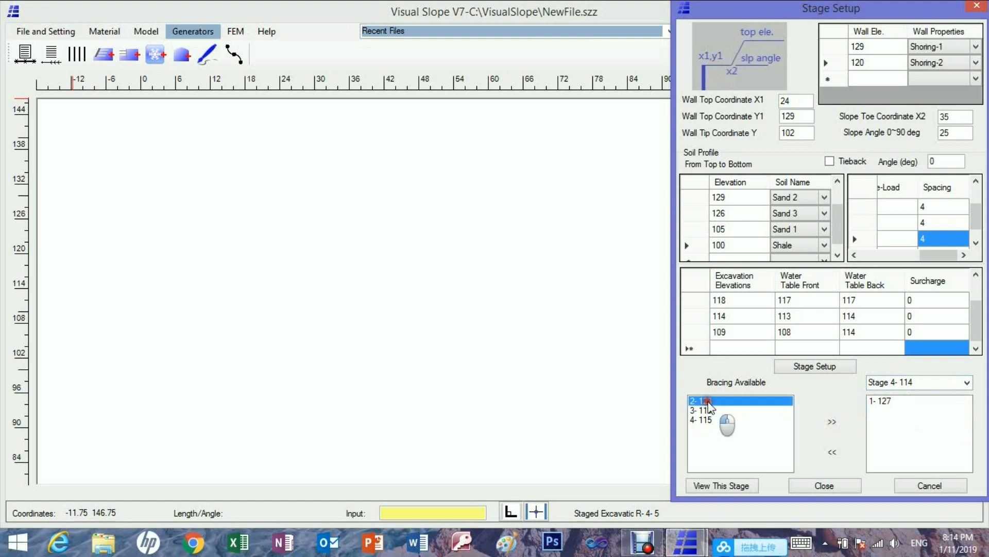
click(832, 424)
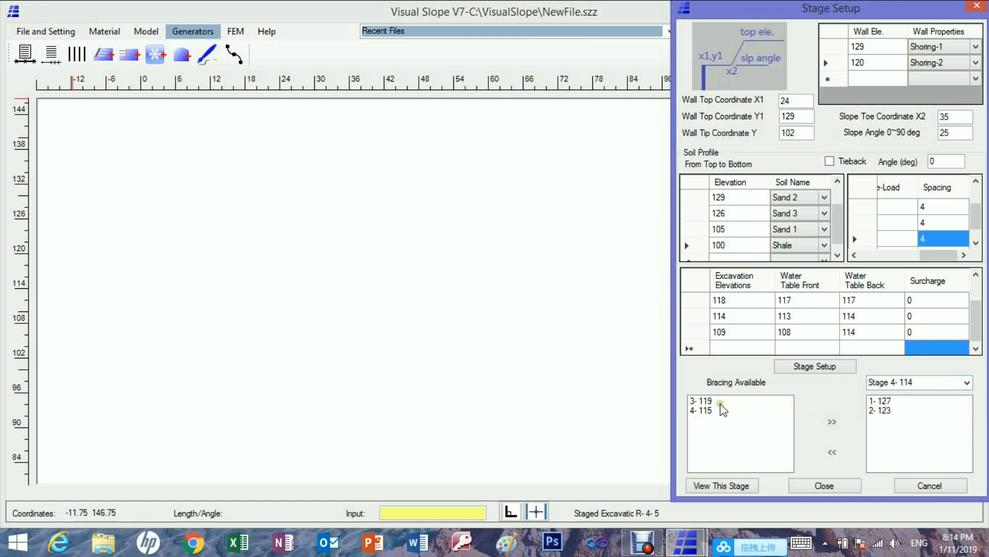
click(706, 401)
click(831, 423)
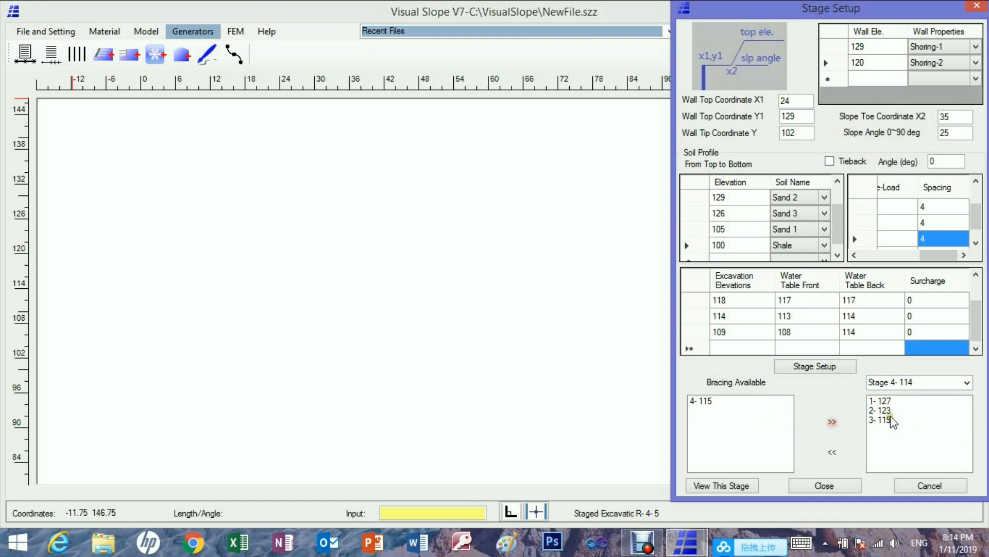
Assign all five bracings, at elevations 127, 123, 119, 115 and 111, to Stage 5 at elevation 109.
click(967, 383)
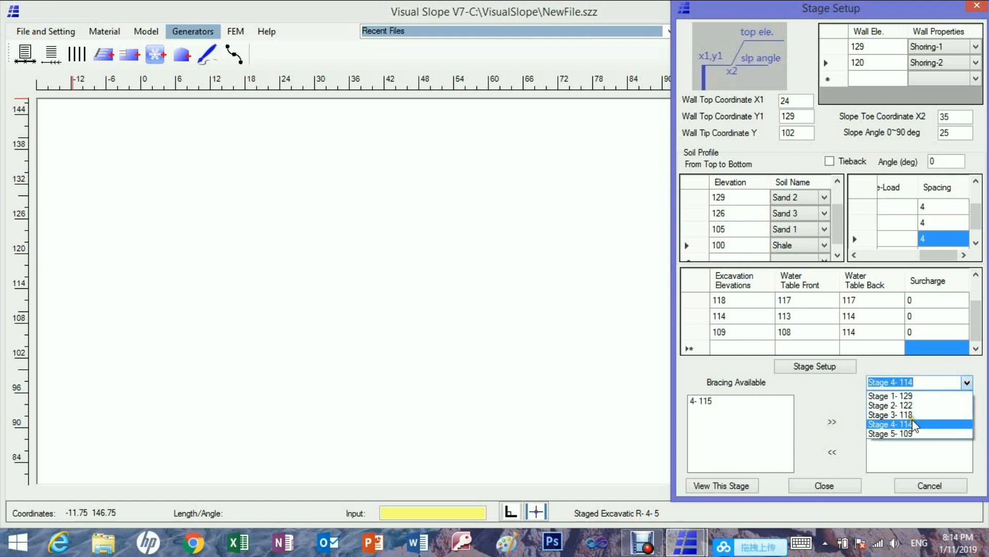
click(908, 434)
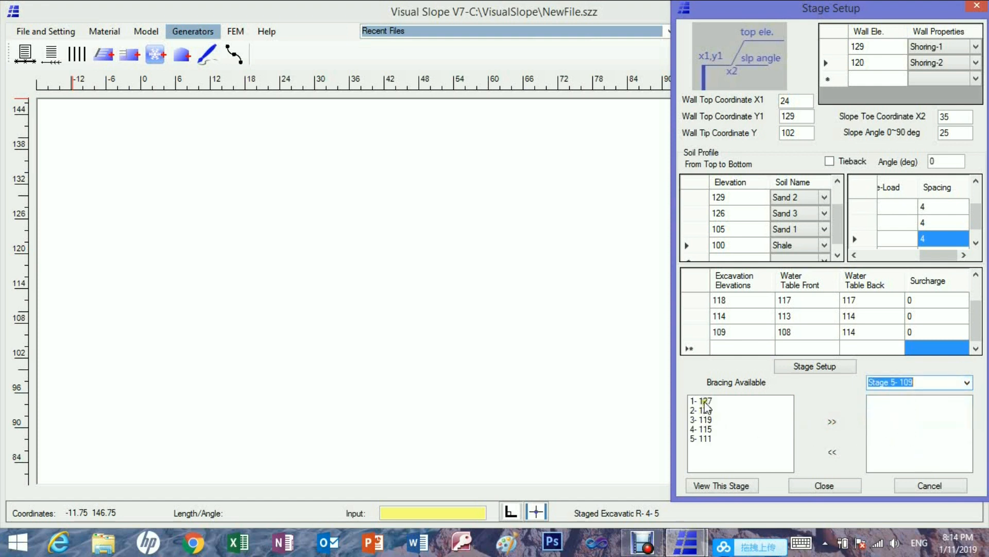
click(831, 424)
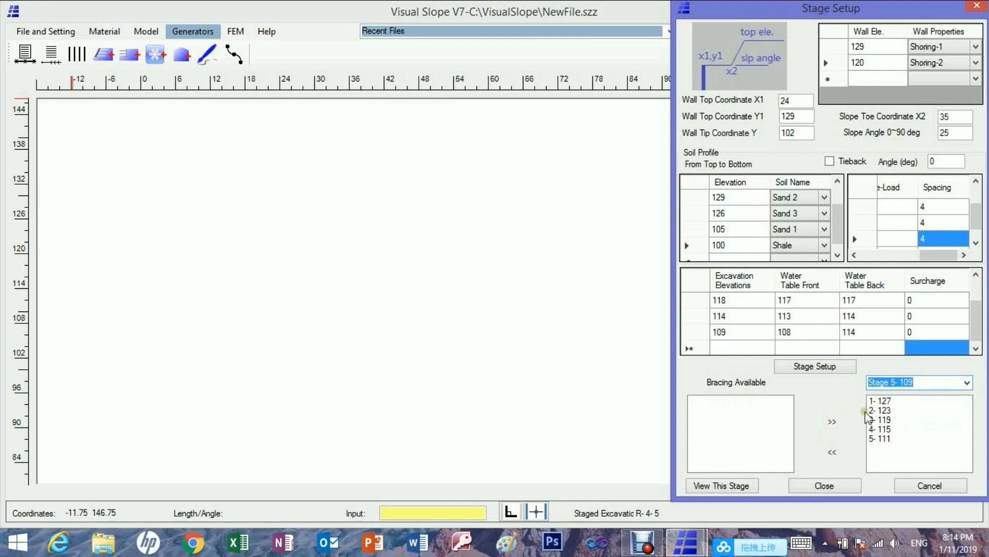
View the generated model for Stage 1, Stage 2 and Stage 3 in turn.
click(967, 382)
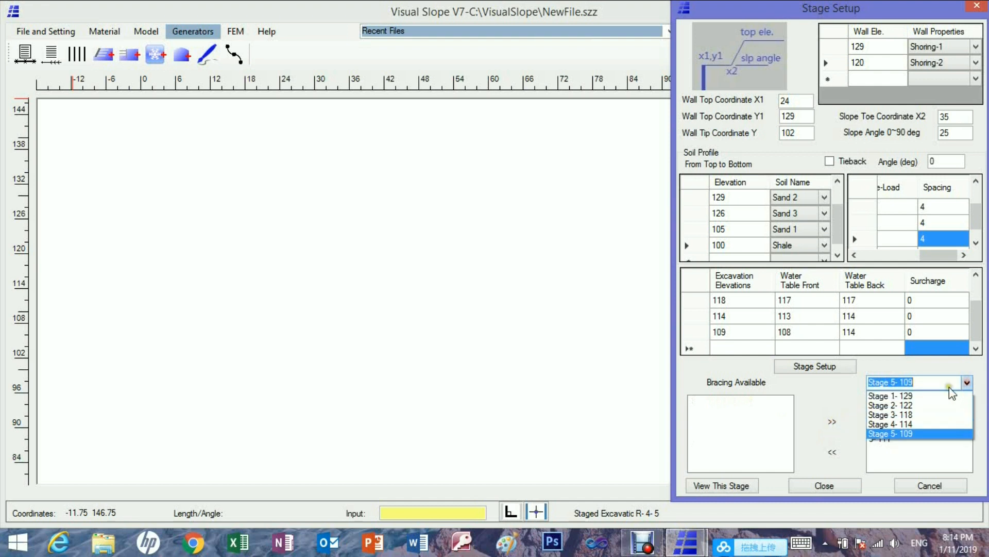
click(916, 396)
click(726, 486)
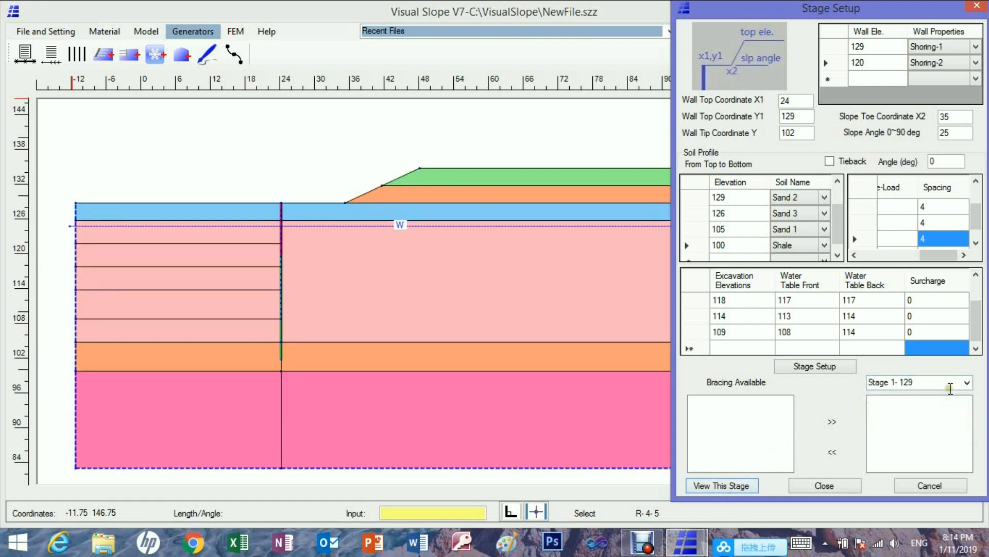
click(966, 382)
click(937, 405)
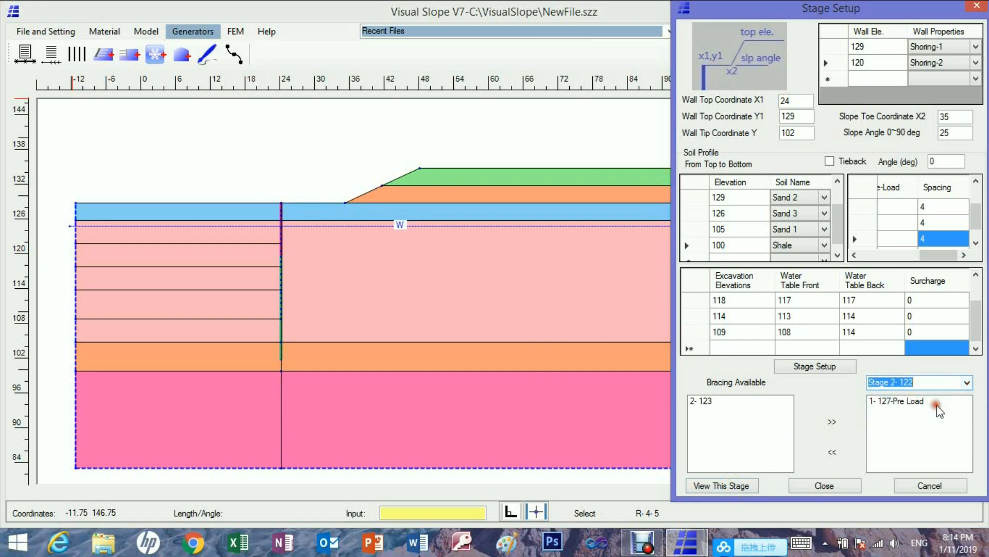
click(733, 486)
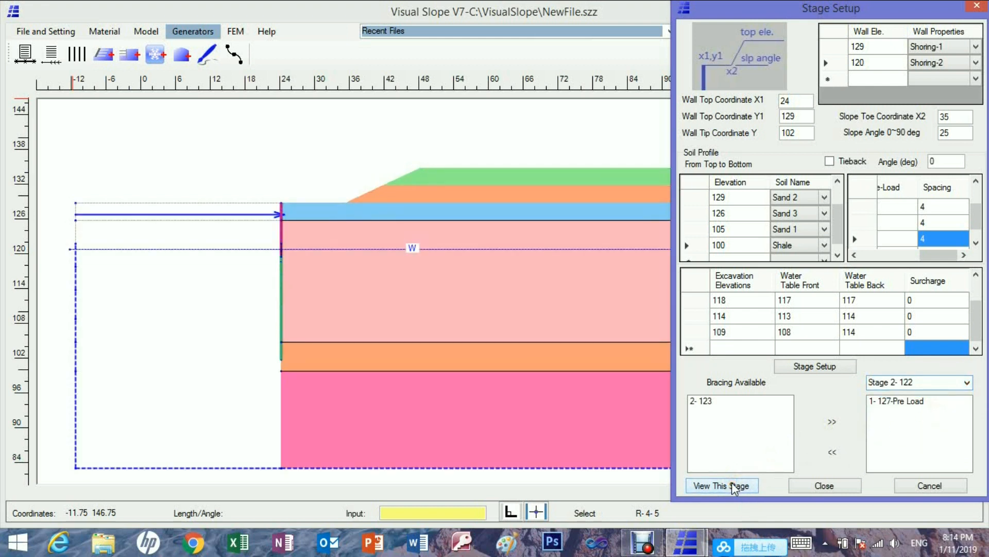
click(966, 383)
click(930, 415)
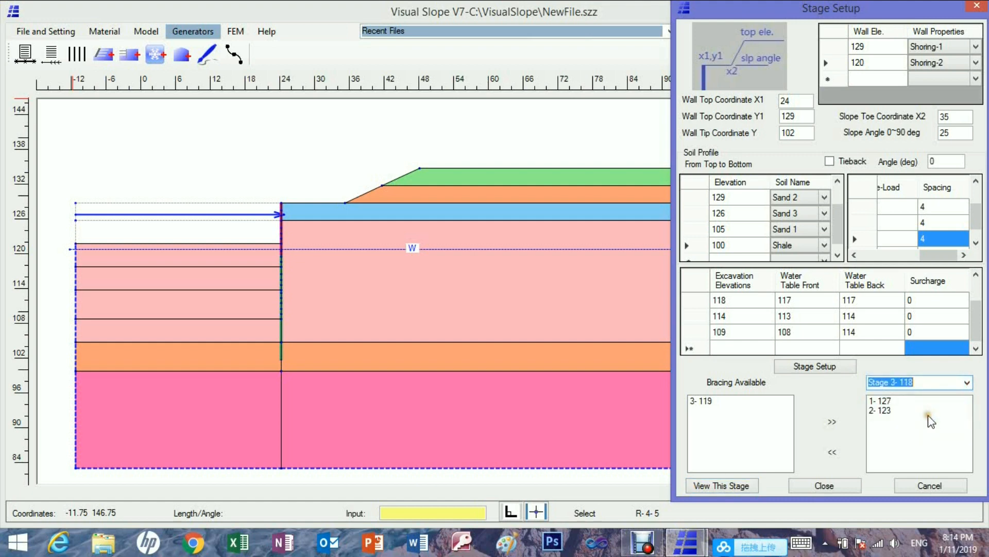
click(719, 486)
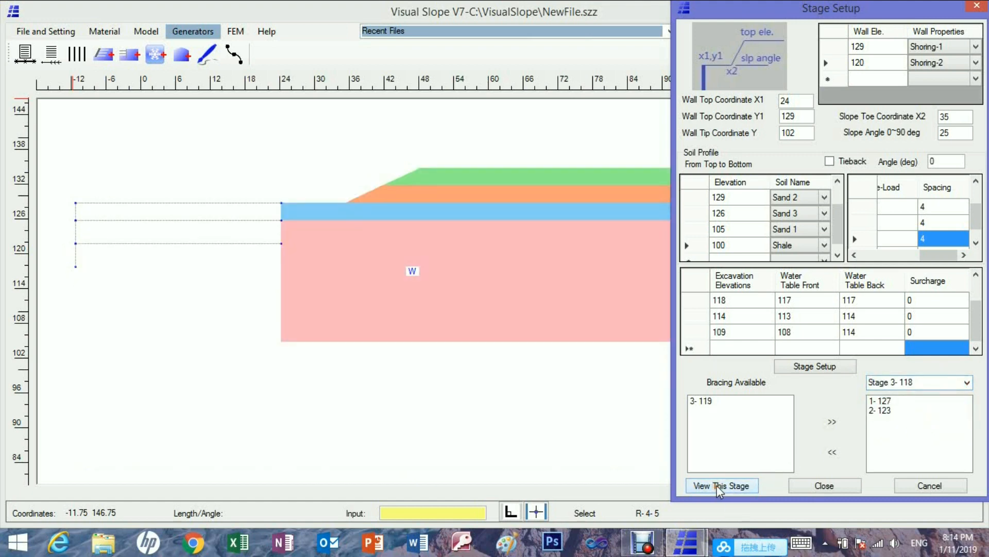
View the generated model for Stage 4 and Stage 5, and close the stage setup keeping the stages.
click(966, 382)
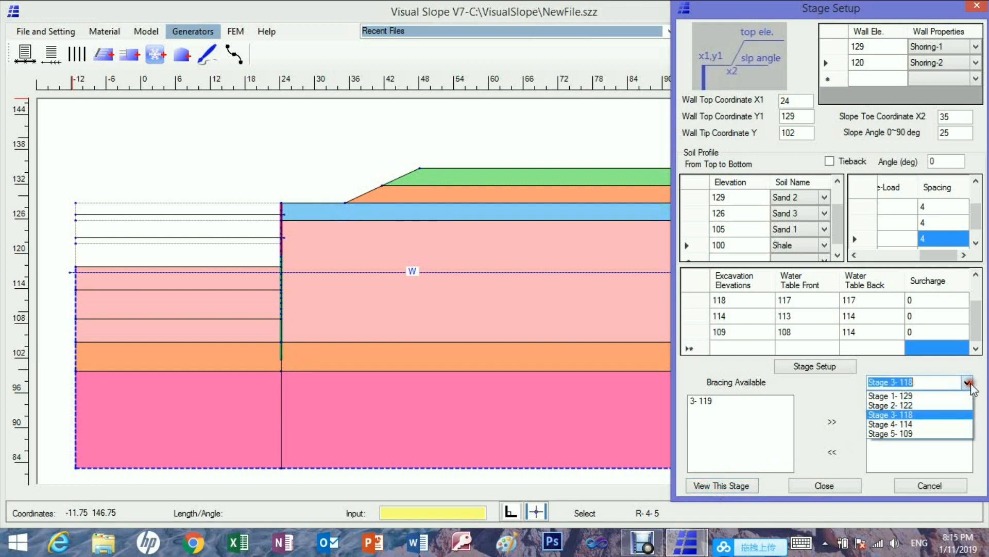
click(923, 424)
click(722, 487)
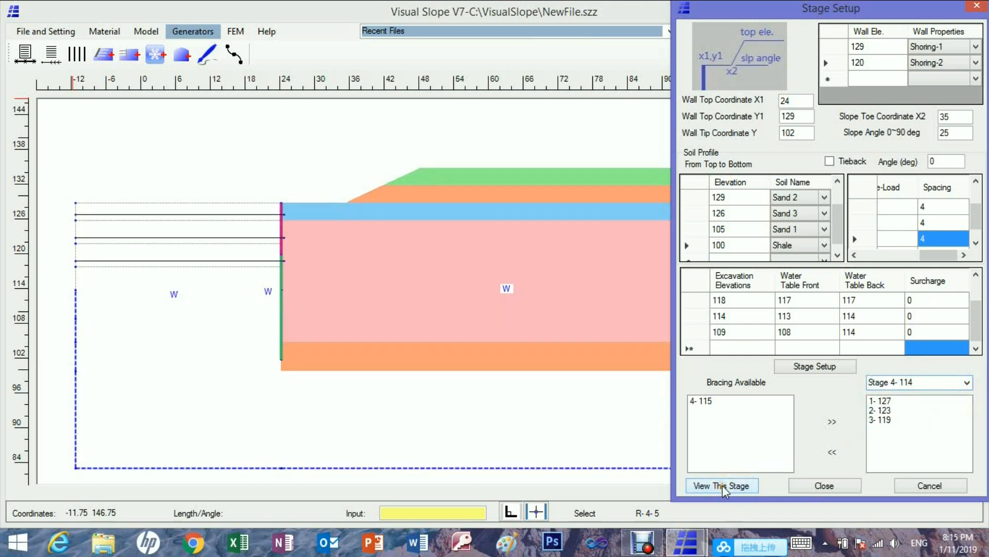
click(967, 381)
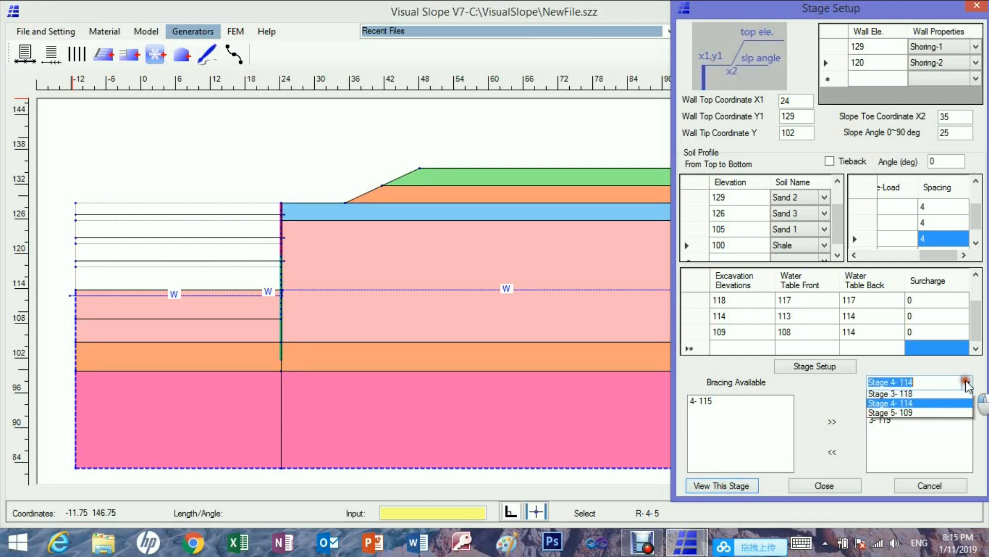
click(897, 437)
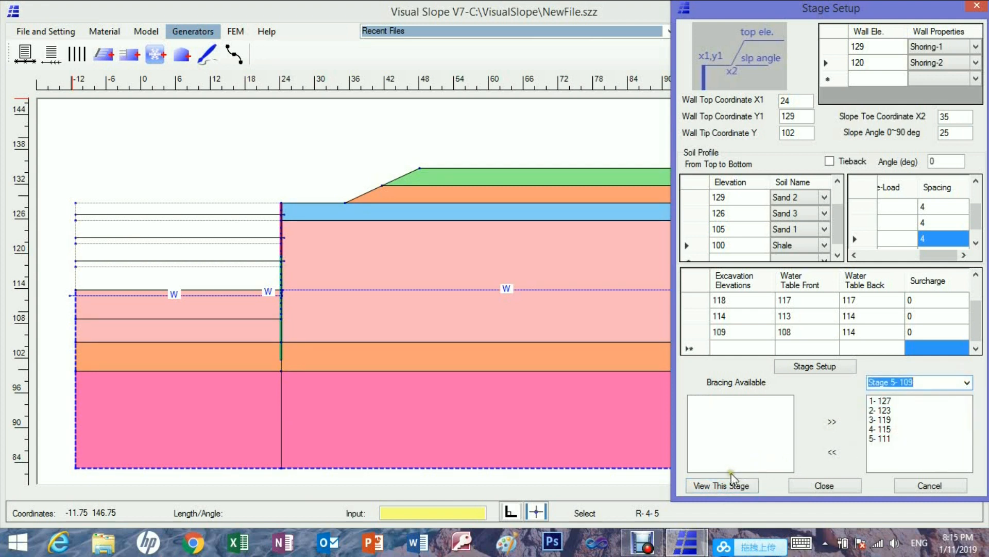
click(727, 487)
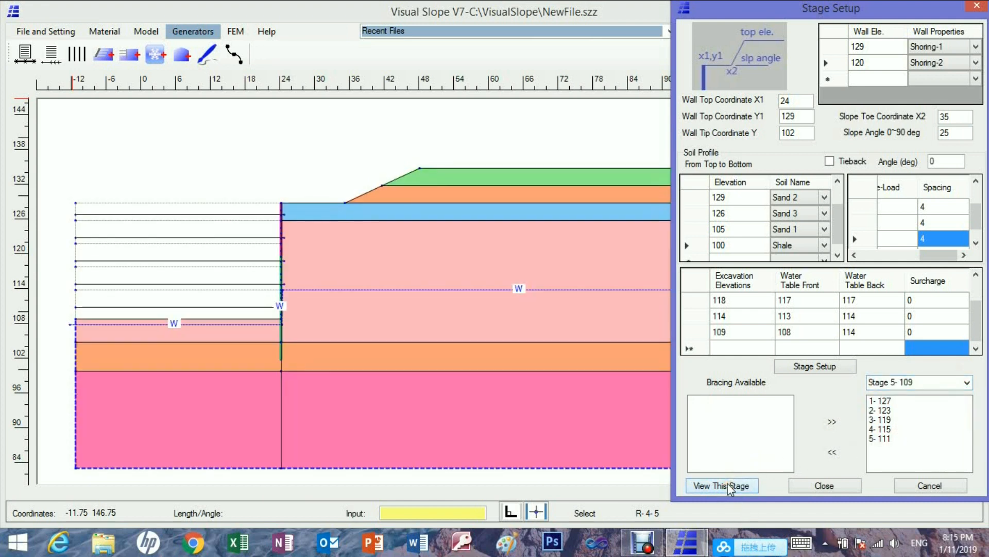
click(824, 485)
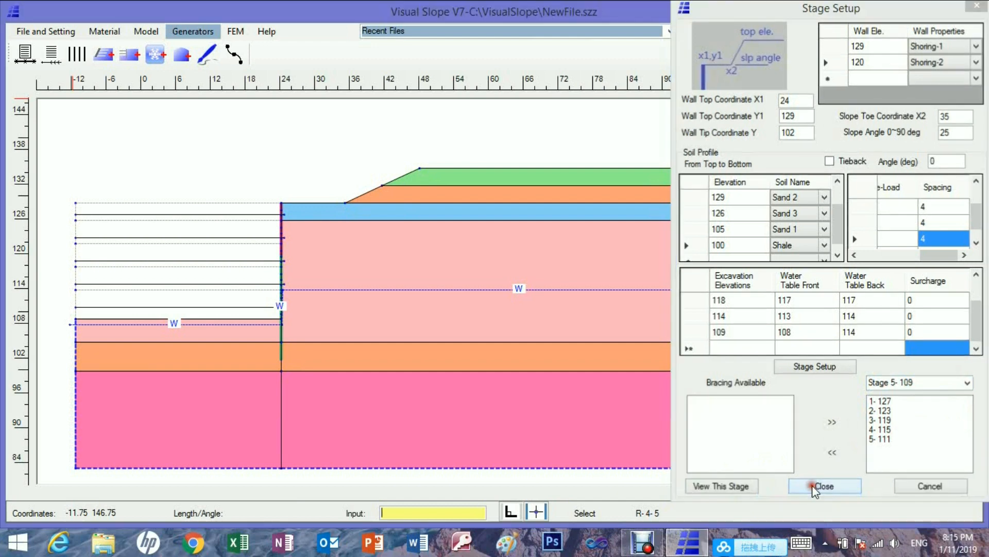
Save the model as a Visual Slope file named Shoring in the Manual Examples folder.
click(41, 32)
click(103, 54)
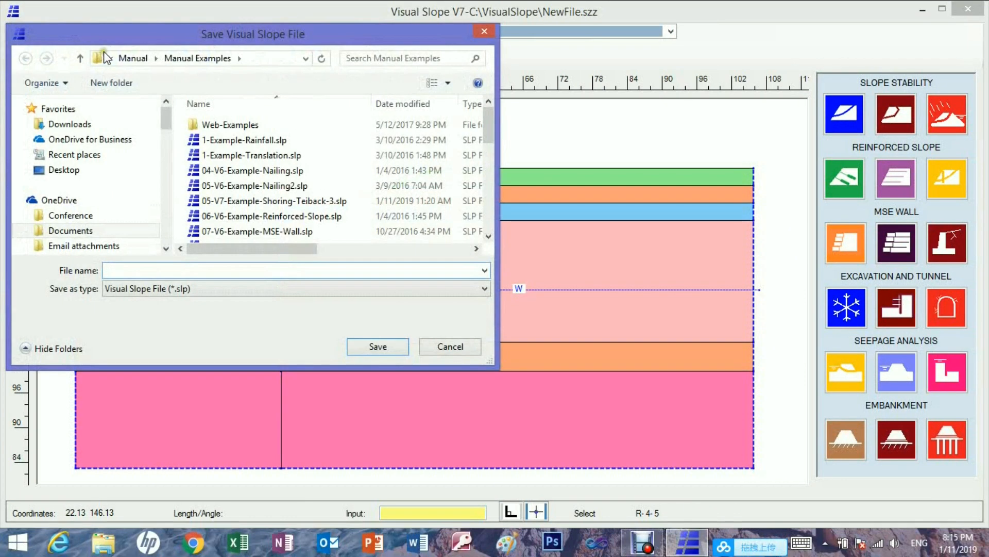
text(Shoring)
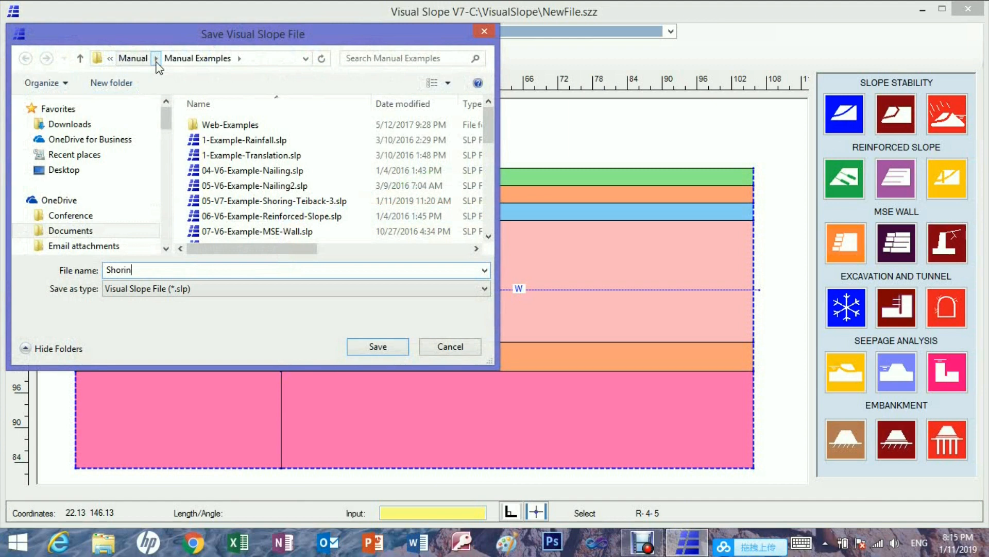
click(375, 346)
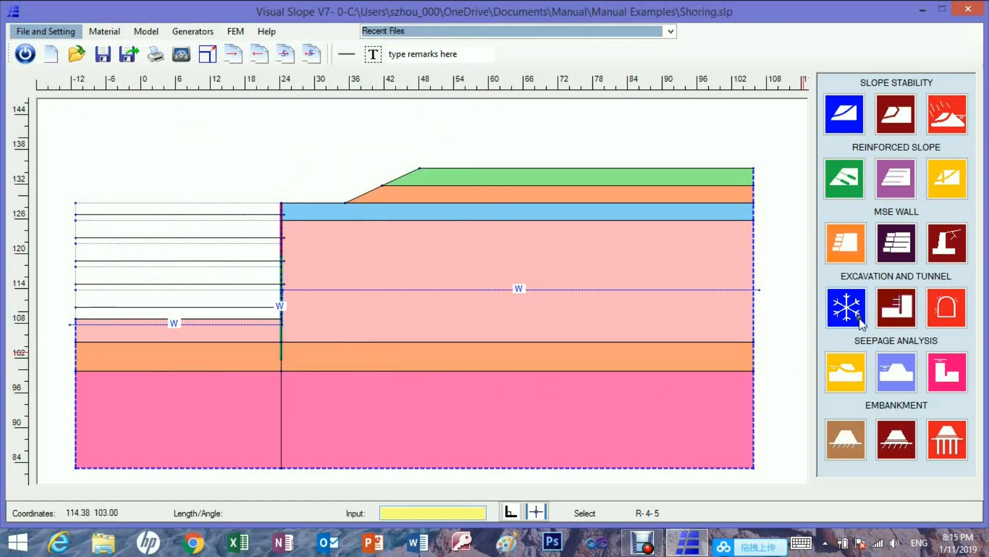
Start the excavation analysis as a shoring design and enable Including Ground.
click(895, 311)
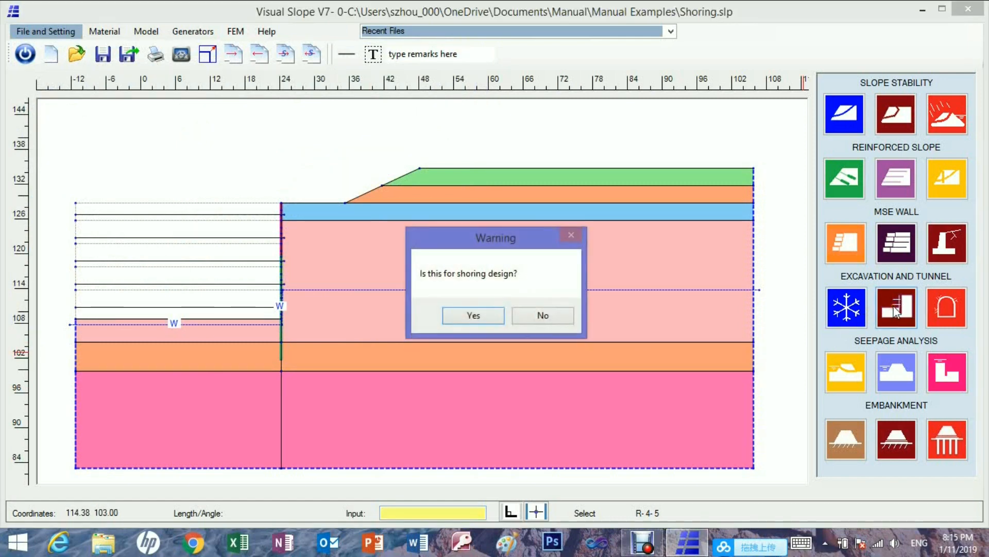
click(472, 315)
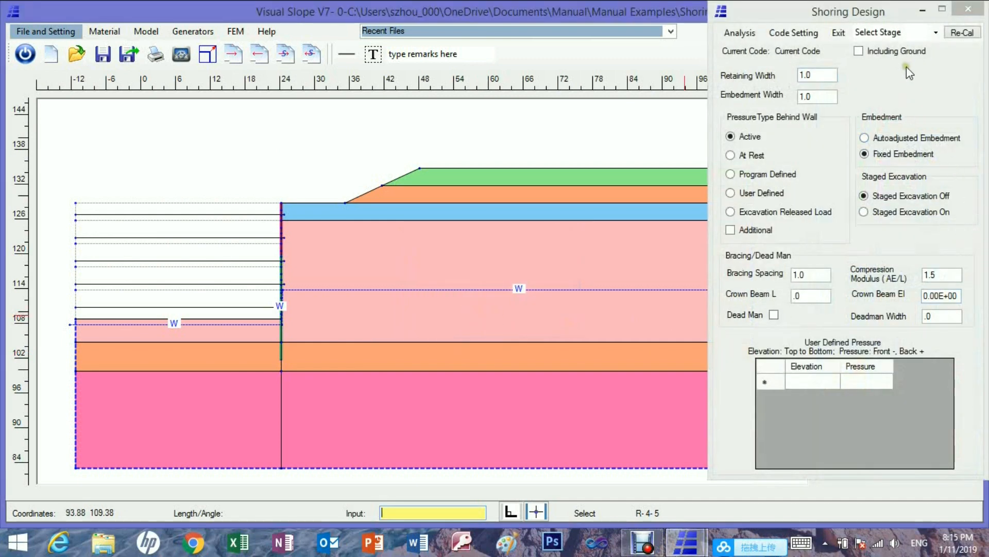
click(858, 52)
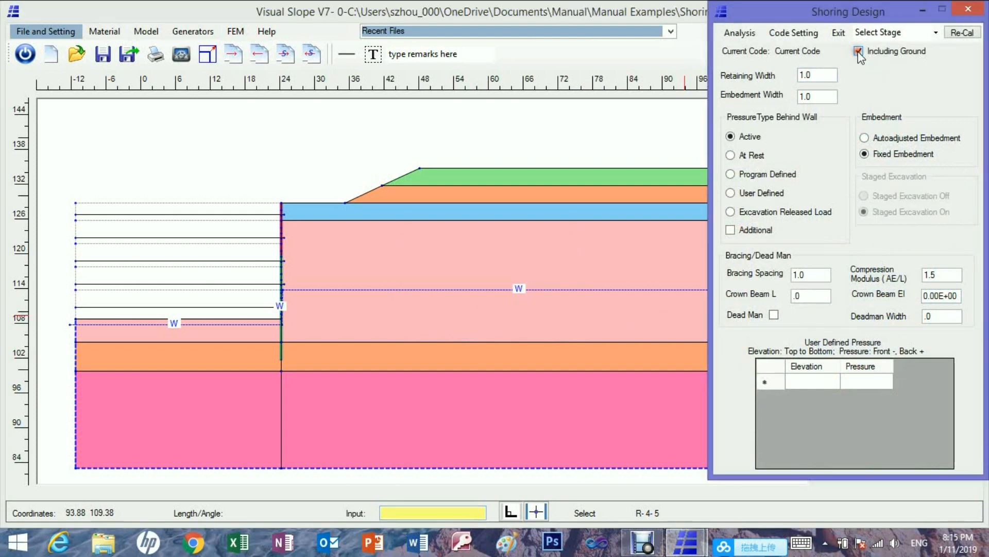
Run the shoring analysis for Stage 1.
click(936, 33)
click(910, 52)
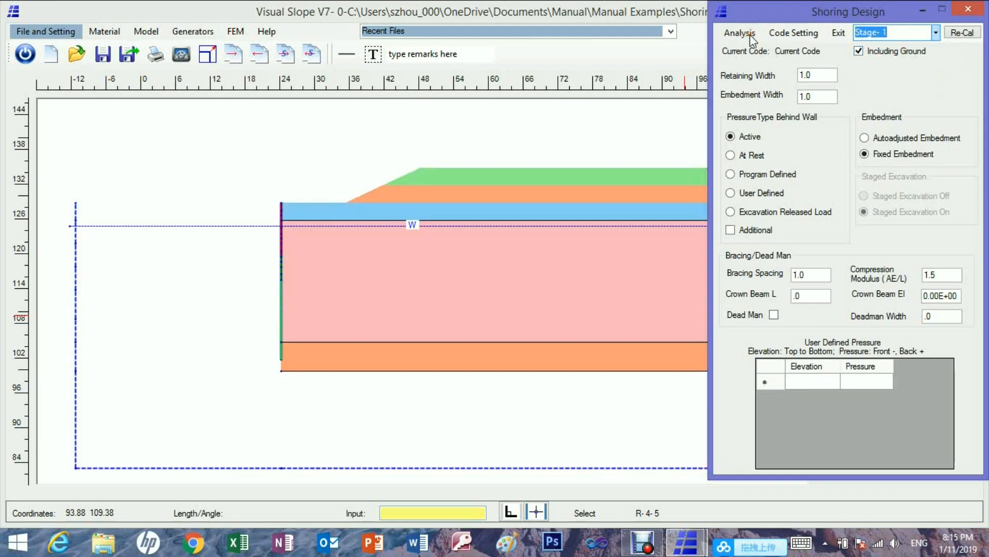
click(751, 36)
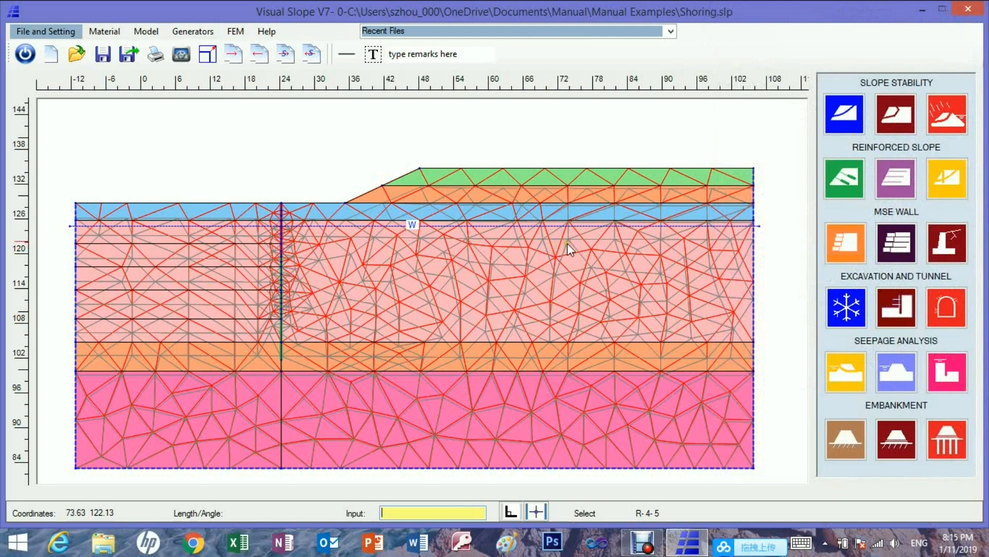
Run the shoring analysis for Stage 2 with ground included.
click(901, 309)
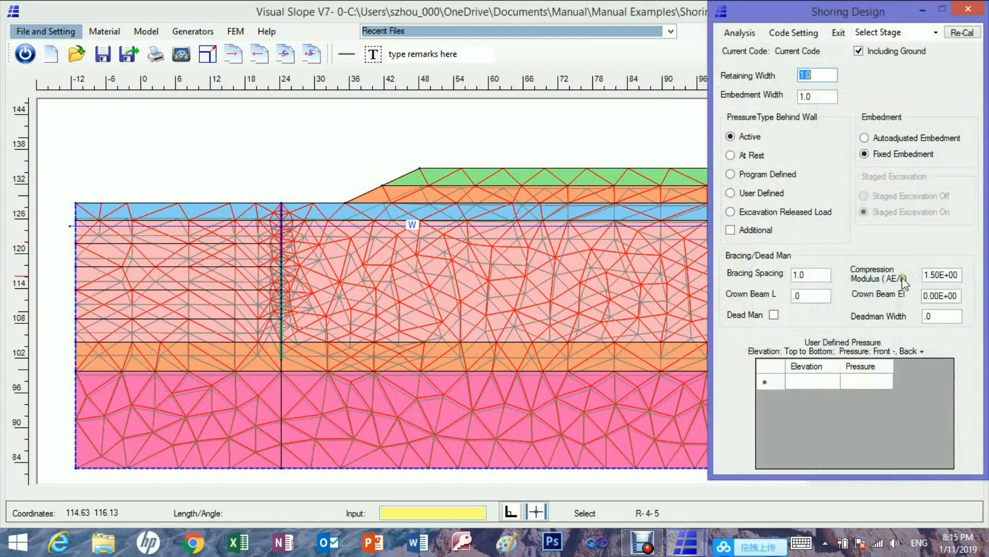
click(937, 33)
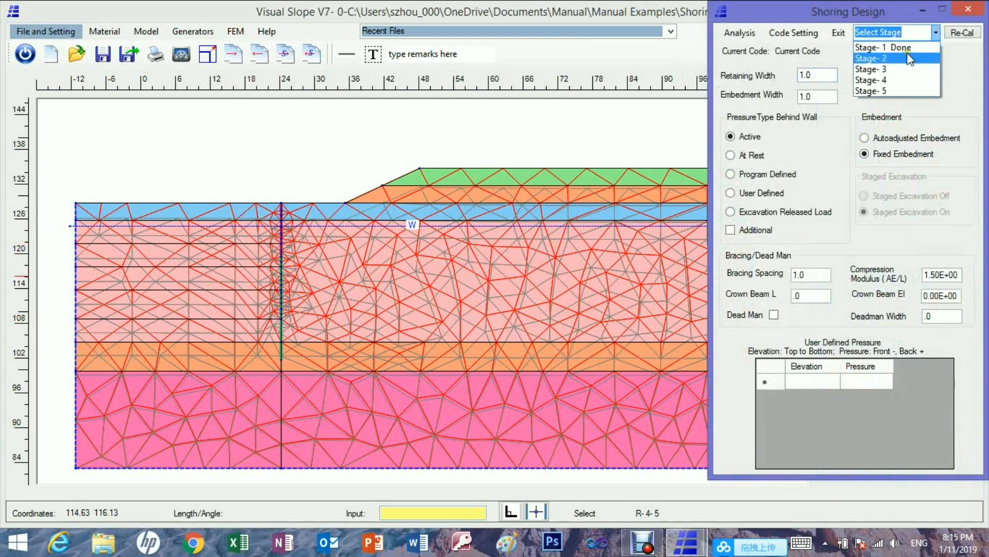
click(887, 58)
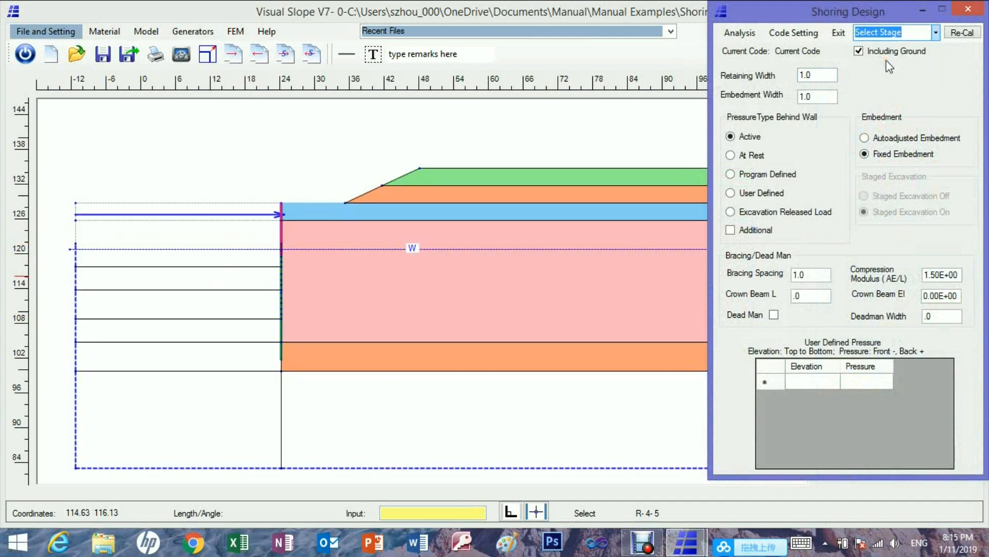
click(744, 32)
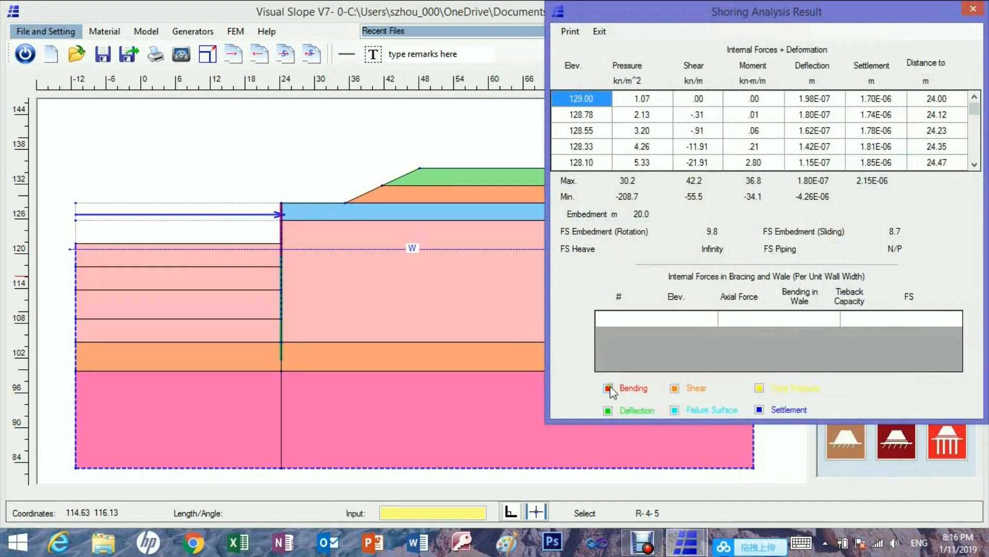
Examine the Stage 2 wall diagrams for bending, shear, pressure, deflection and settlement, and close the results.
click(609, 389)
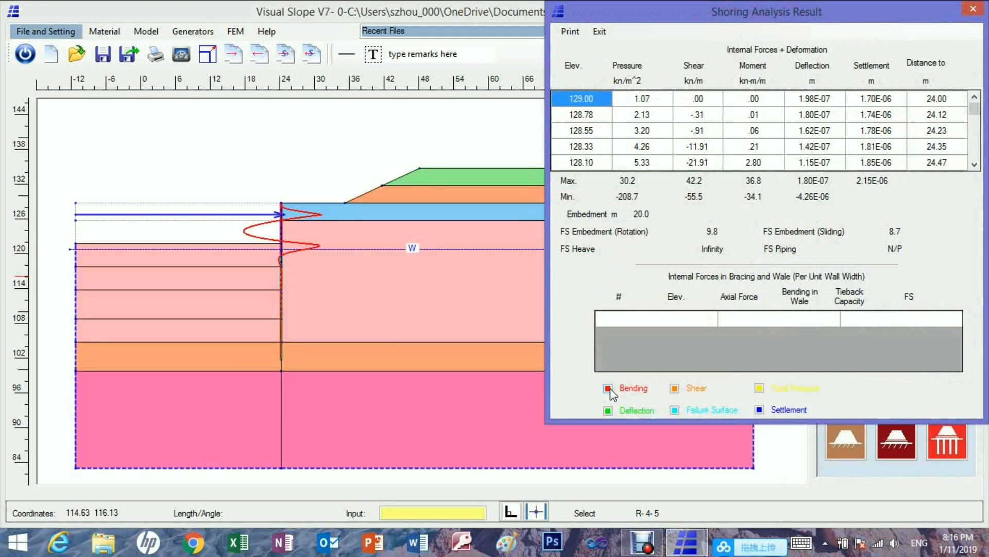
click(675, 388)
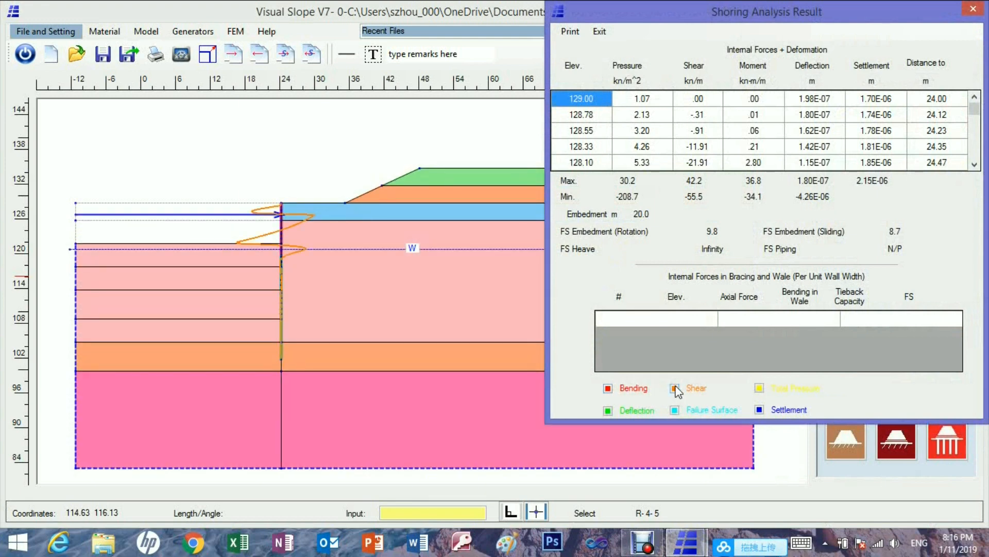
click(761, 388)
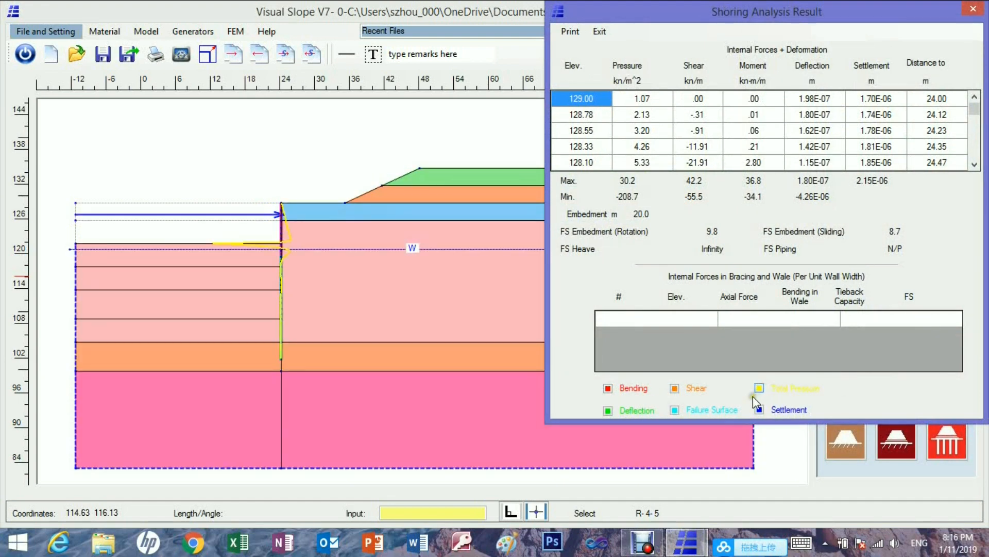
click(608, 411)
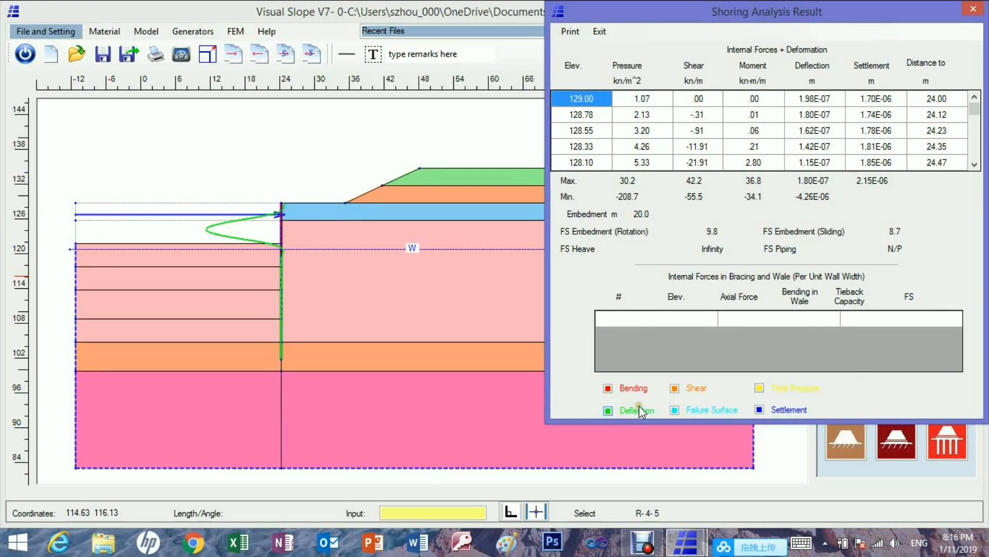
click(760, 410)
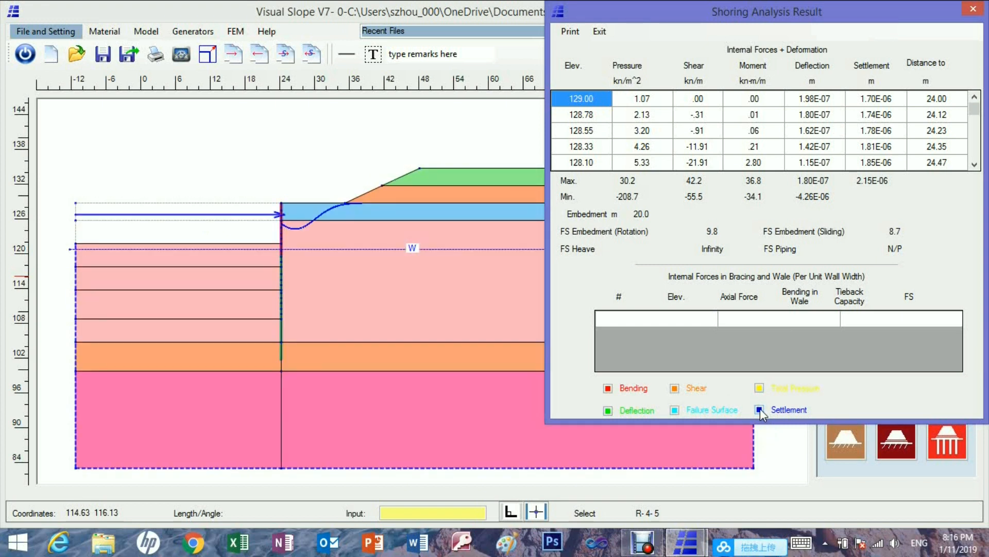
click(972, 11)
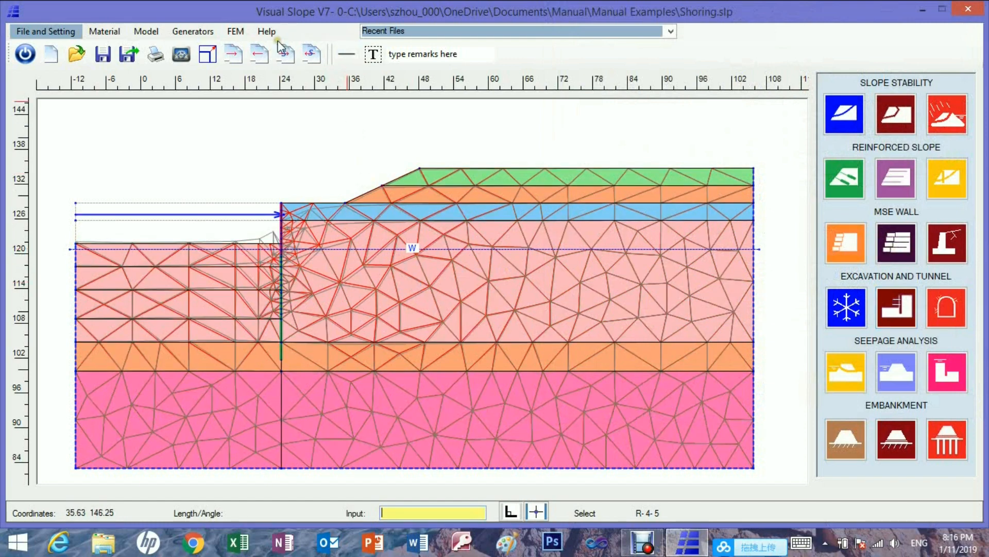
Display the Stage 2 finite element contours for Vertical Deformation and Horizontal Deformation.
click(238, 32)
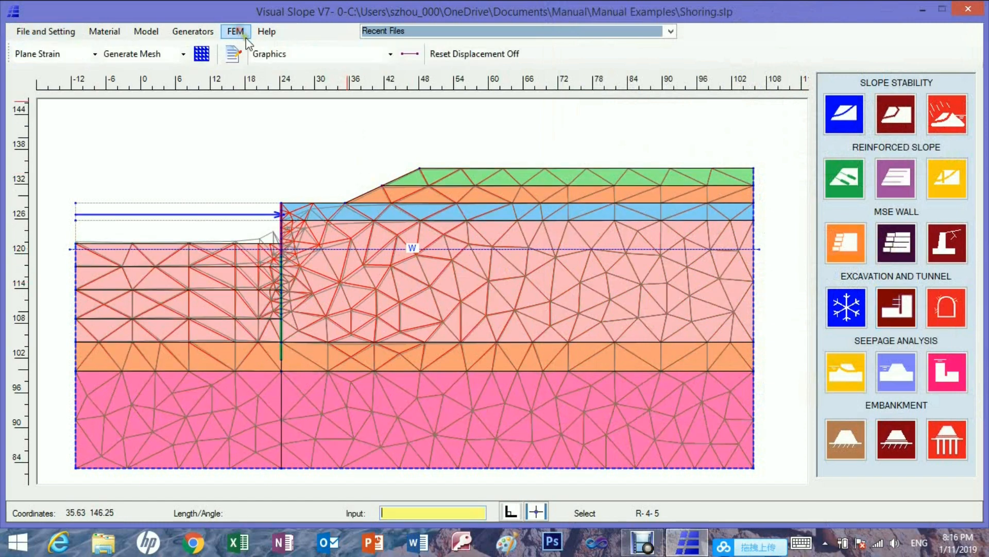
click(391, 54)
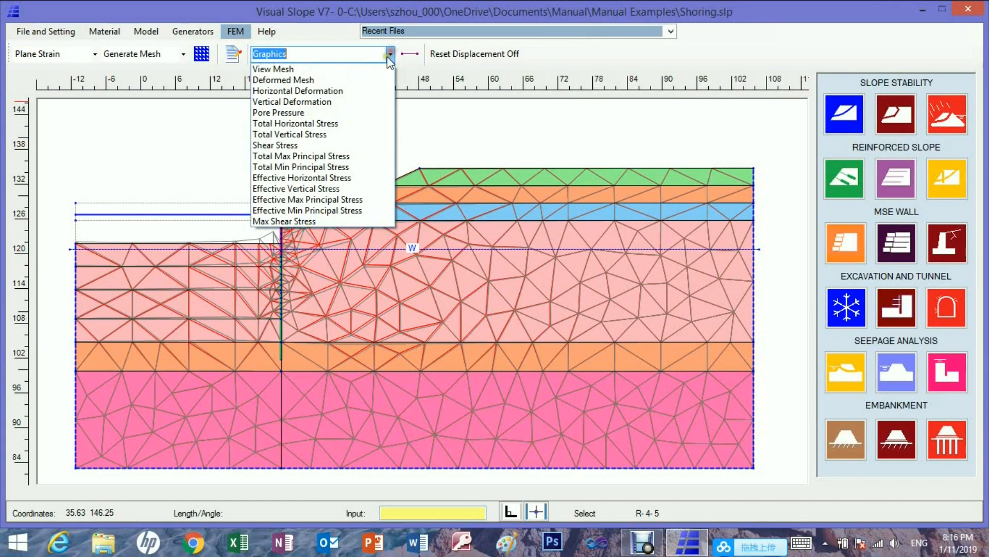
click(299, 102)
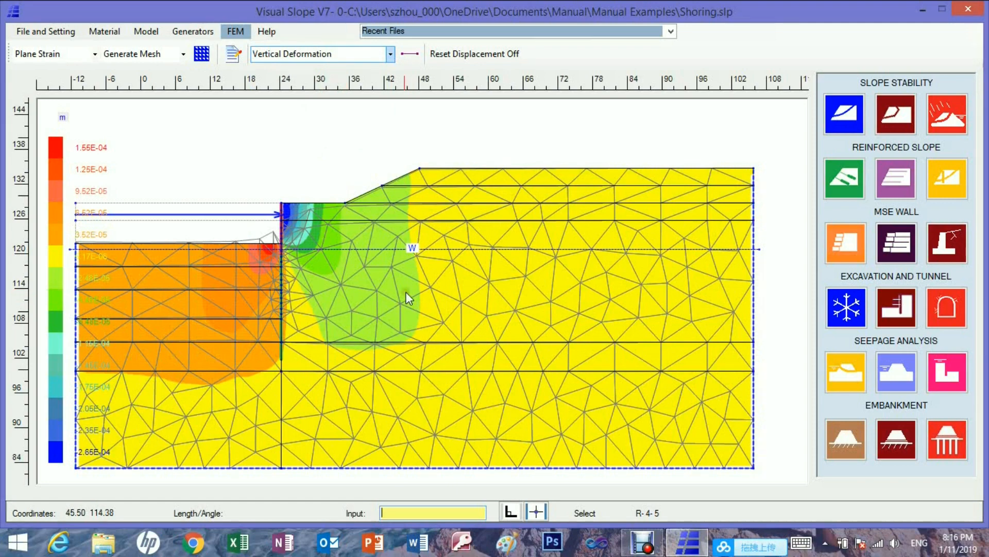
click(391, 54)
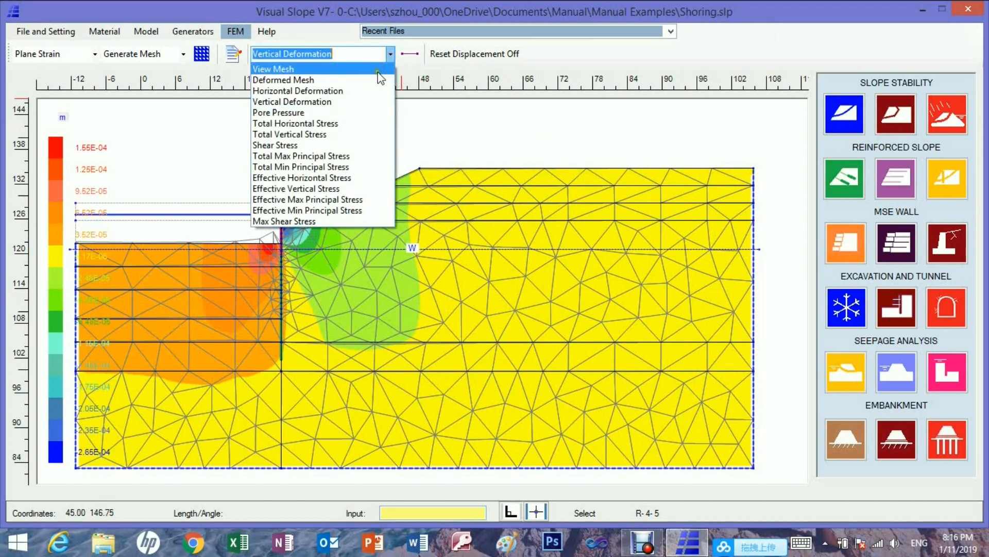
click(354, 91)
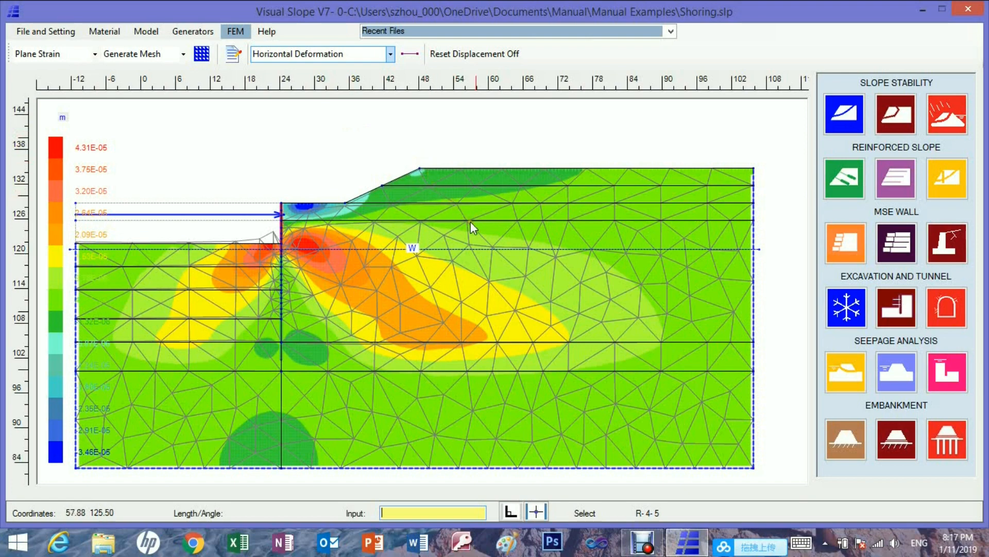
Run the shoring analysis for Stage 3, show its bending diagram, and close the results.
click(895, 305)
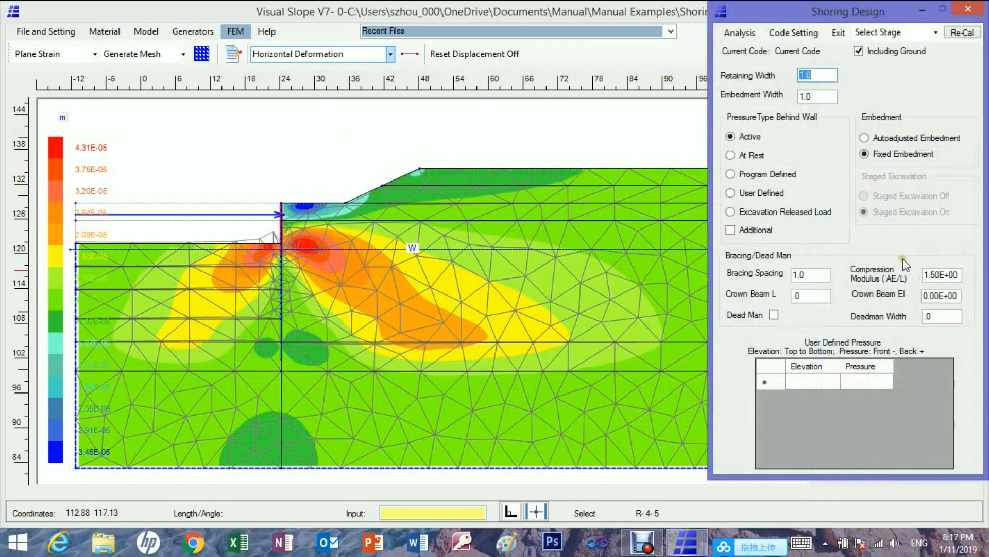
click(936, 32)
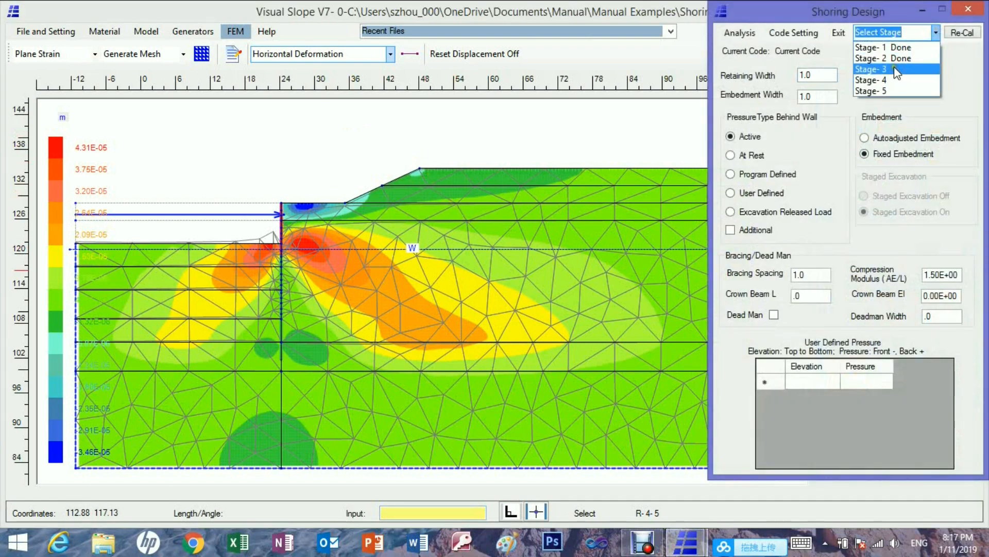
click(895, 67)
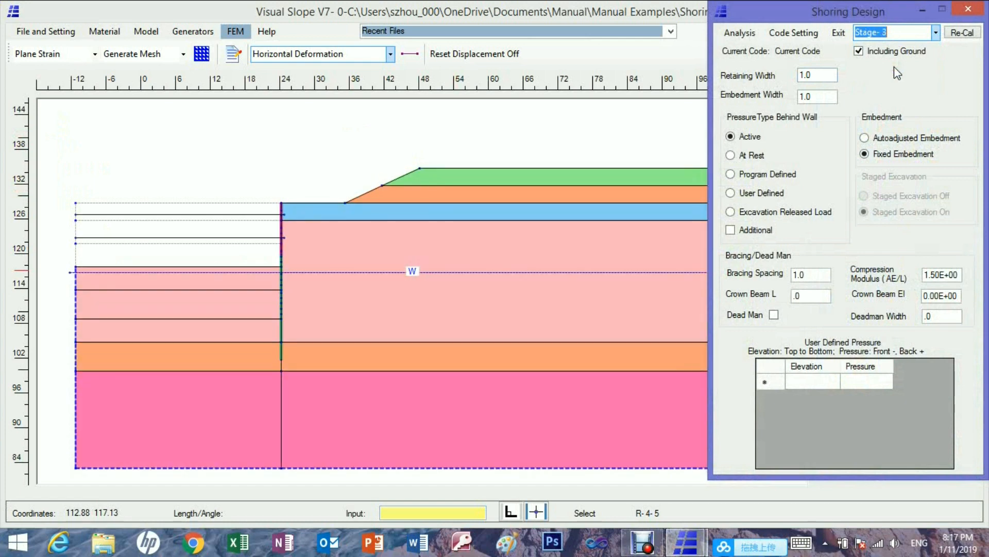
click(746, 32)
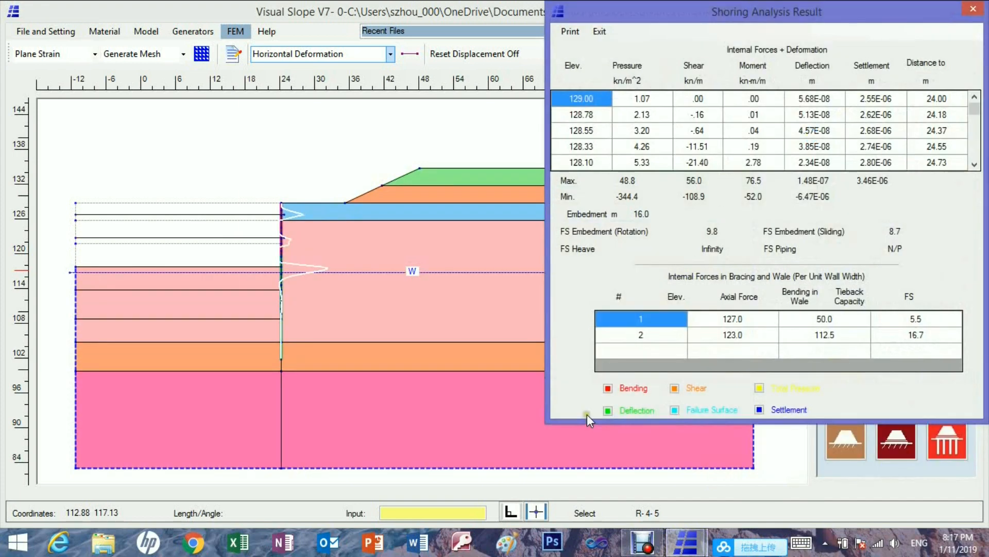
click(608, 389)
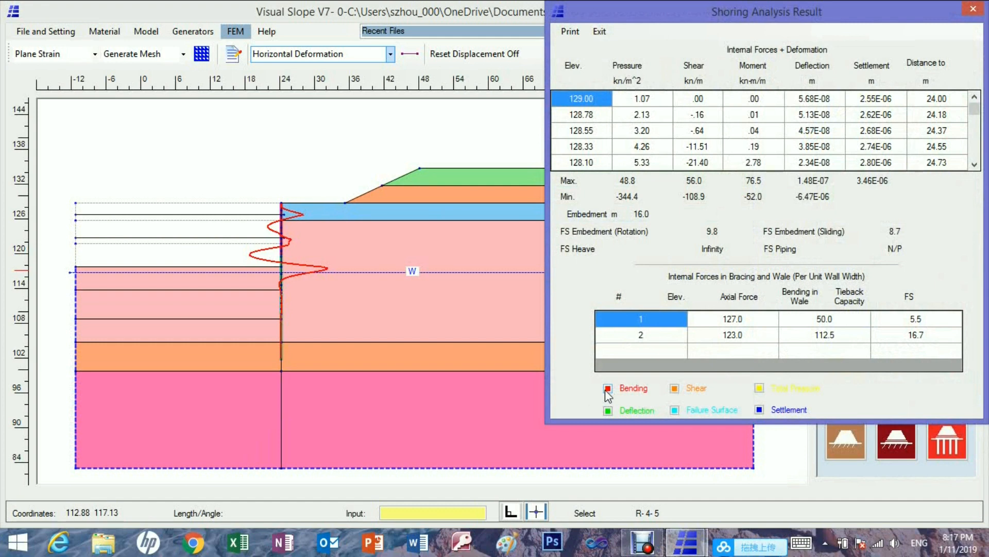
click(982, 9)
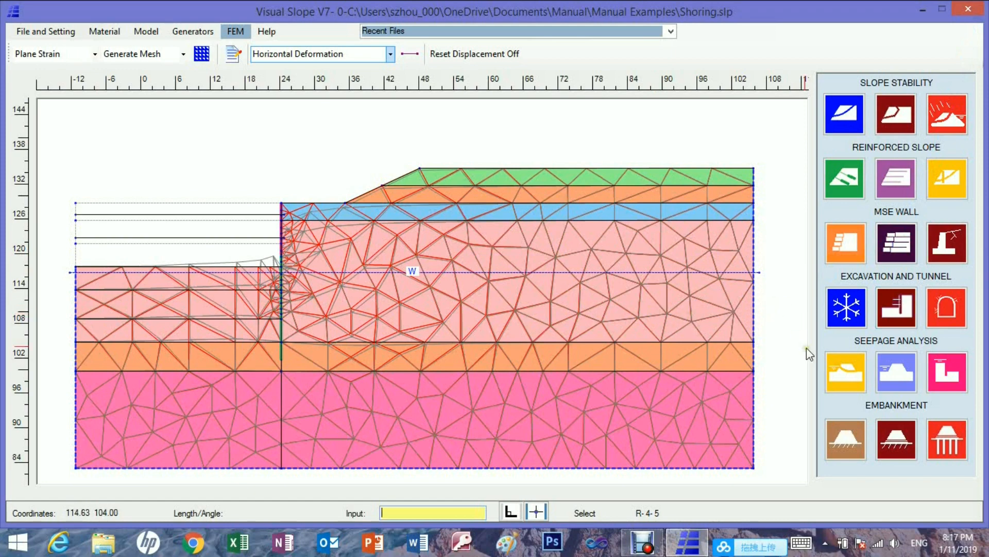
Run the shoring analysis for Stage 4, show its bending diagram, and close the results.
click(898, 305)
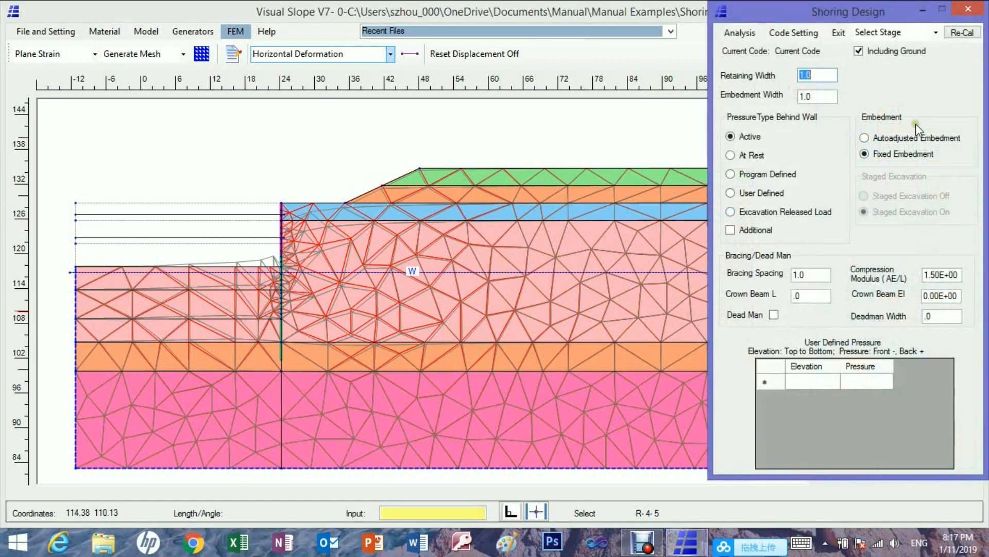
click(937, 32)
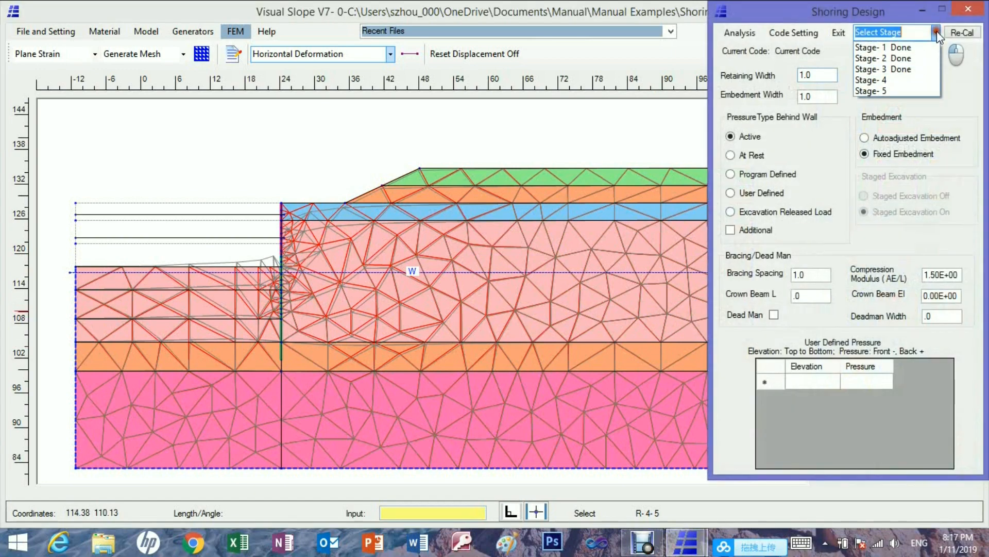
click(883, 69)
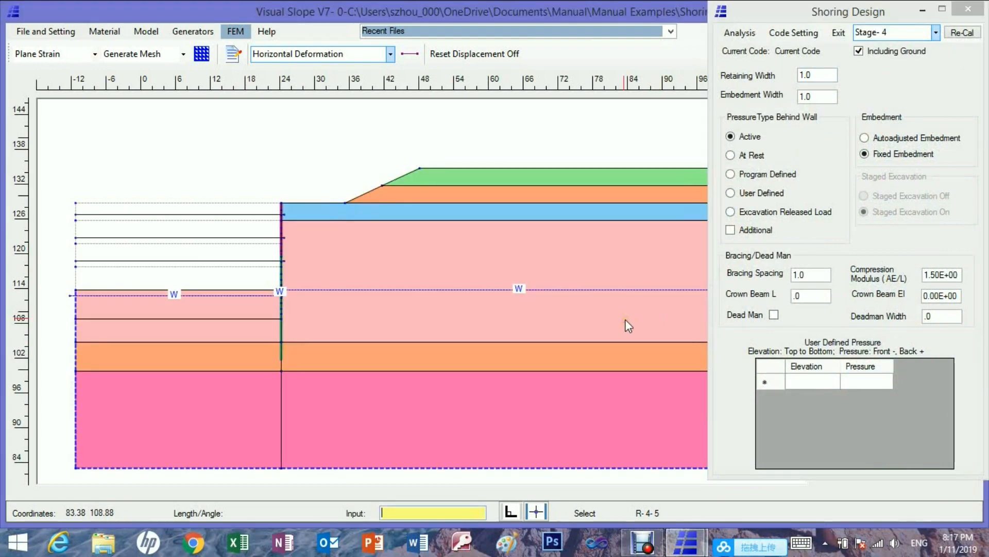
click(735, 31)
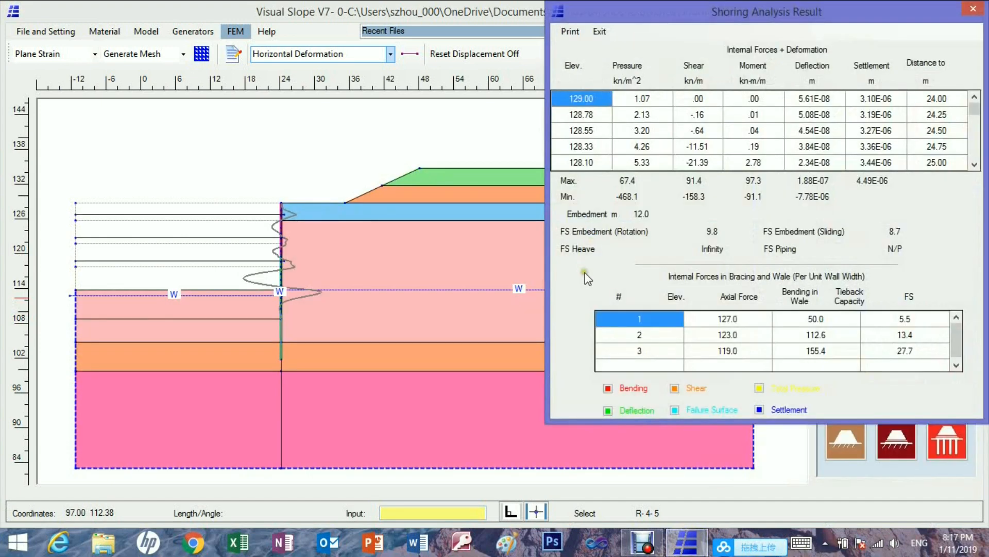
click(608, 388)
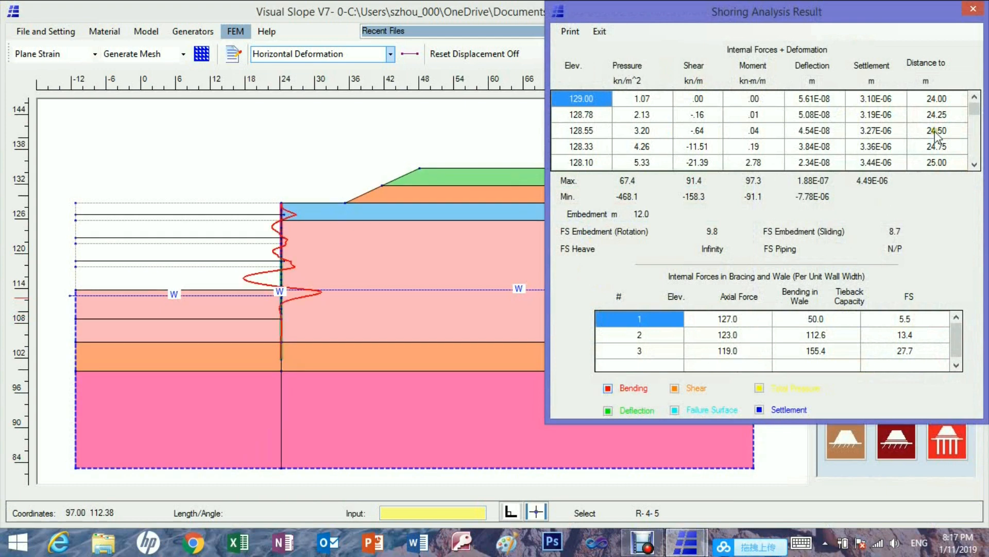
click(979, 19)
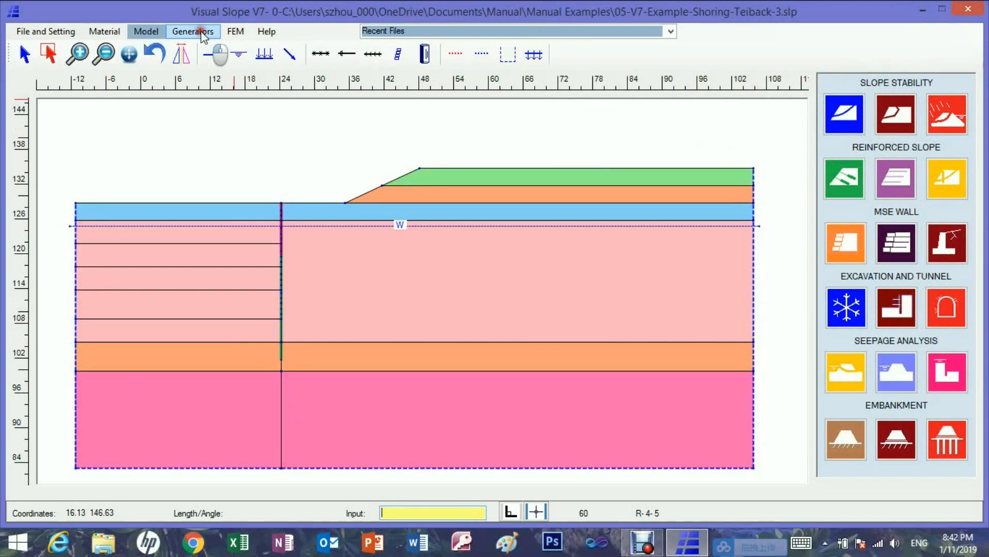
Switch the staged excavation's bracing to Tieback at an angle of 15 degrees and set up the stages again.
click(201, 31)
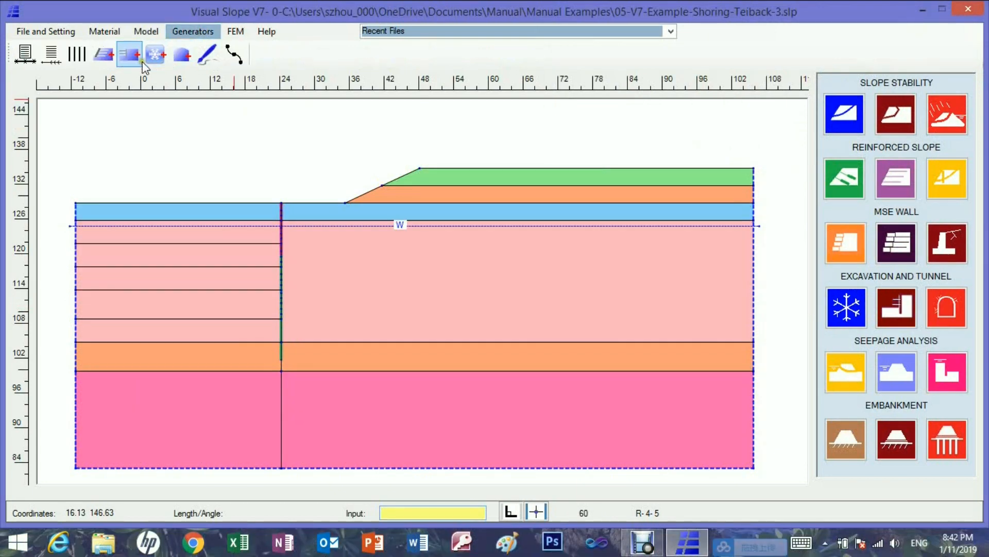
click(129, 54)
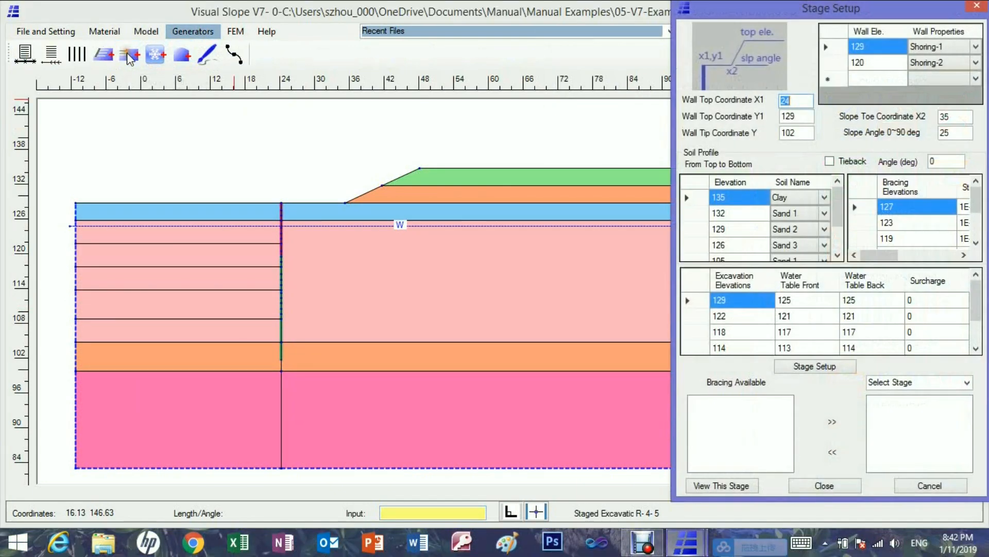
click(830, 161)
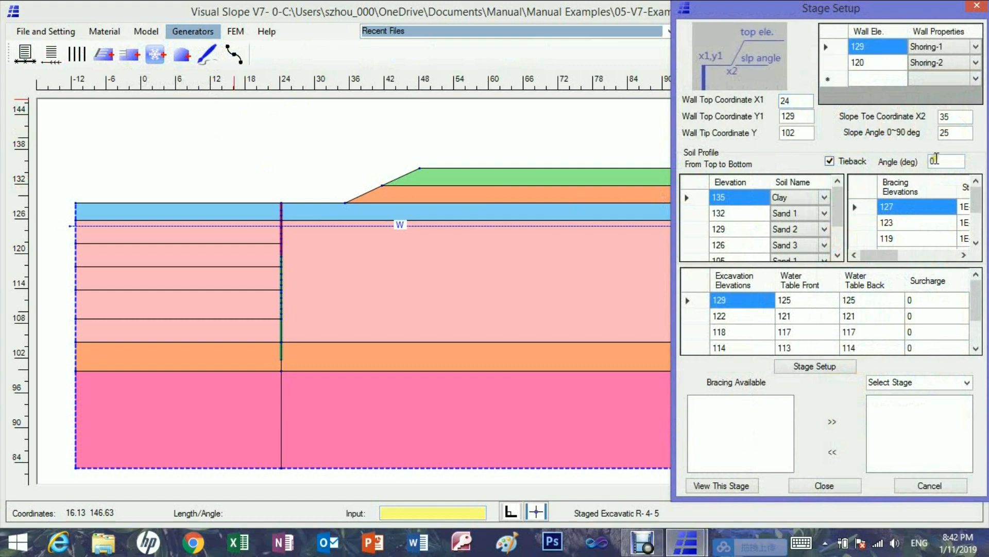
double_click(929, 162)
text(15)
click(814, 367)
View the generated tieback model for Stage 5 at elevation 109 and Stage 3 at elevation 118.
click(967, 382)
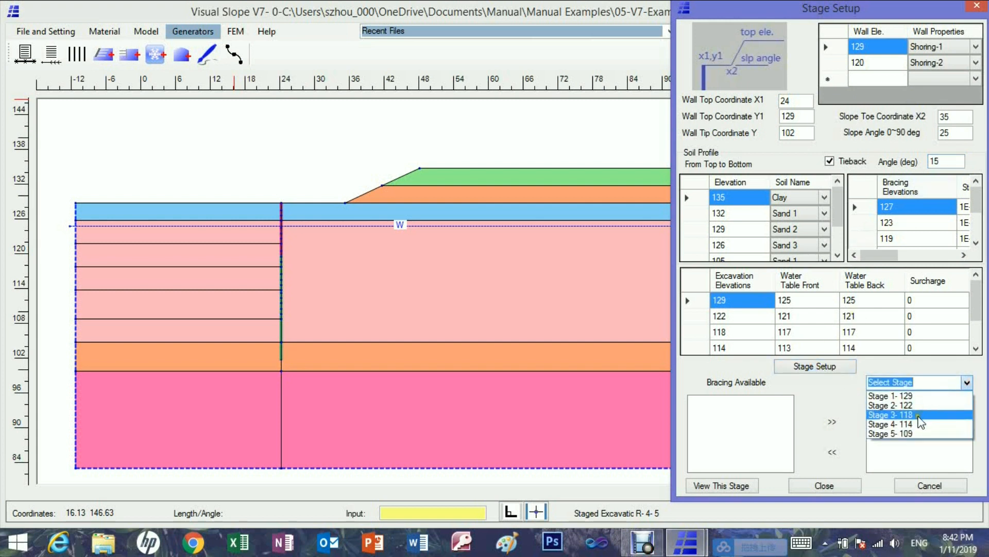
click(904, 434)
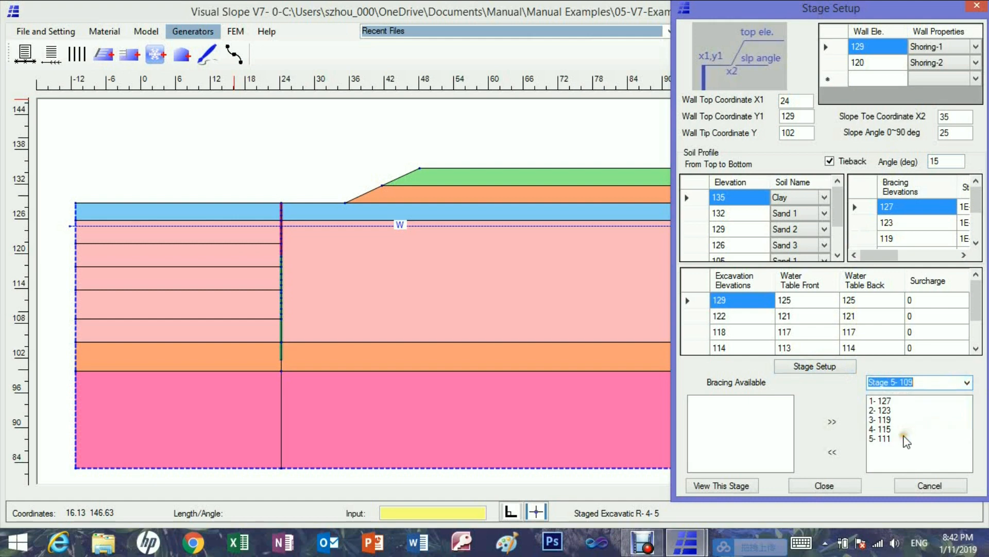
click(734, 487)
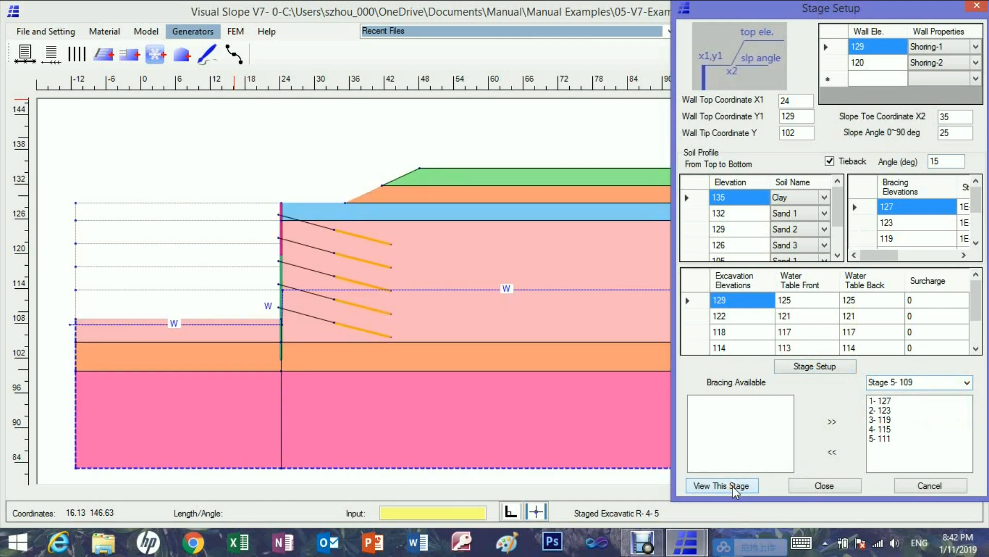
click(967, 383)
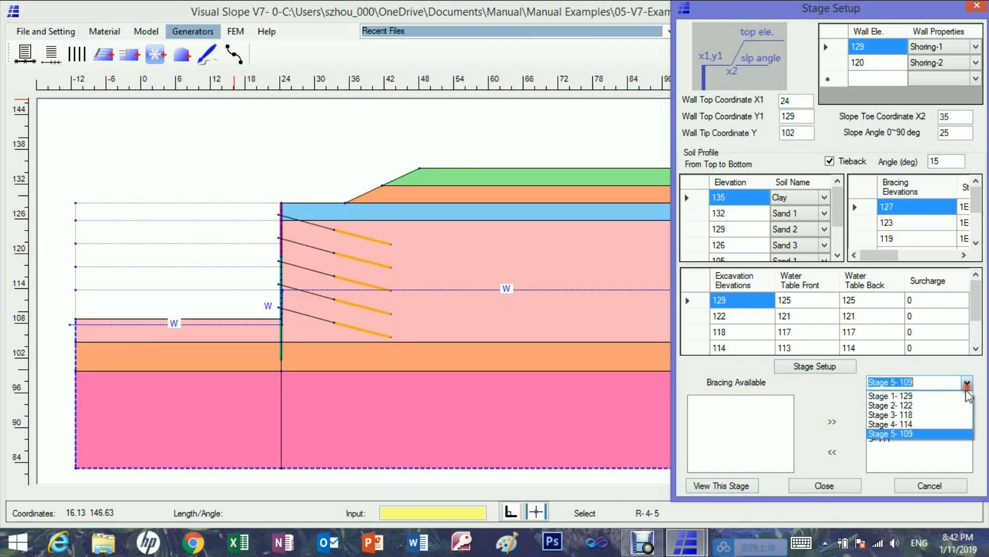
click(907, 416)
click(721, 485)
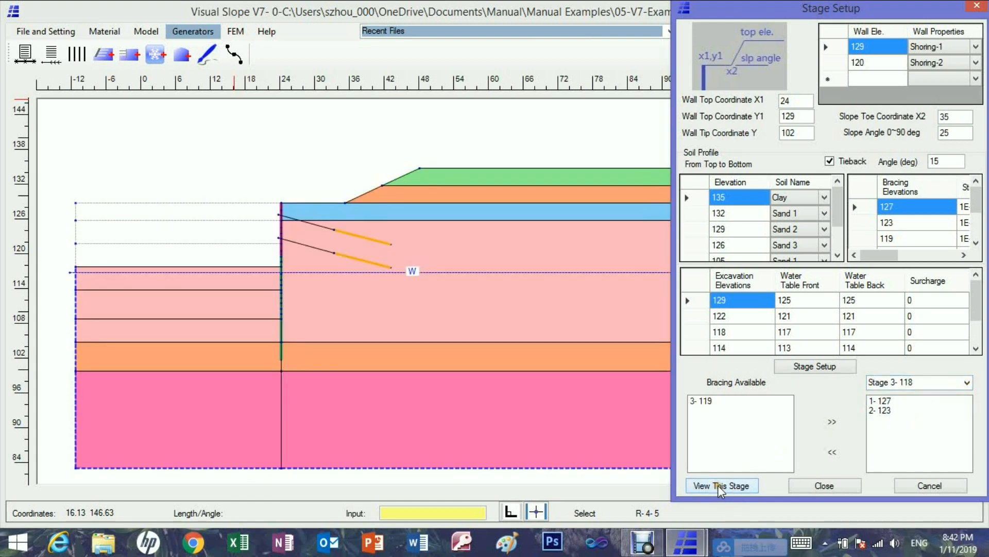
View the generated tieback model for Stage 2 at elevation 122 and Stage 1 at elevation 129, and close the stage setup.
click(966, 383)
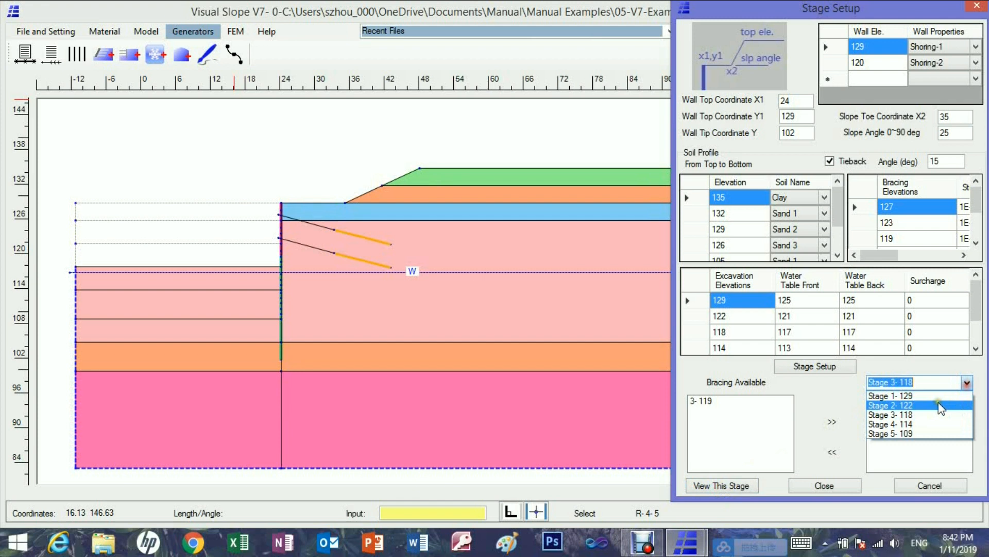
click(918, 406)
click(737, 486)
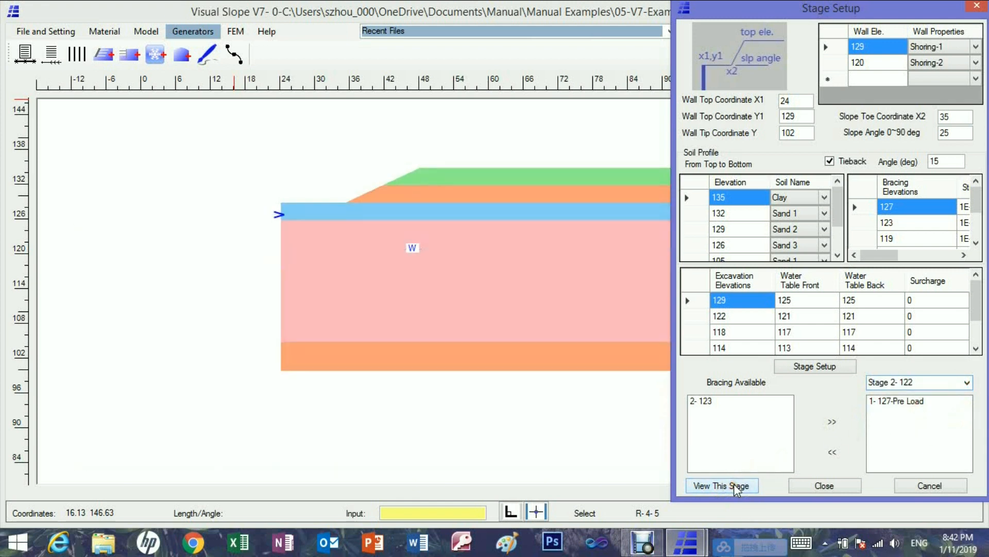
click(967, 382)
click(924, 394)
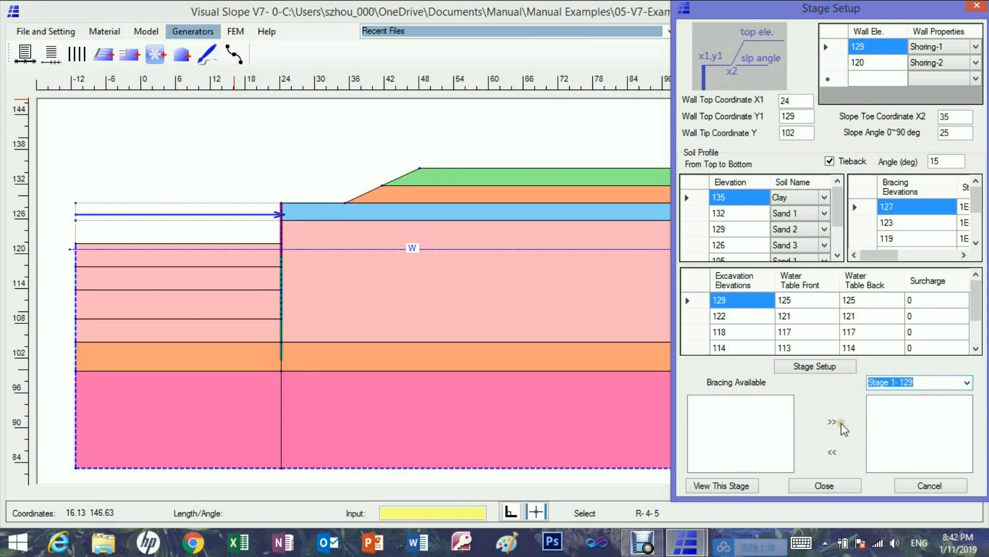
click(730, 486)
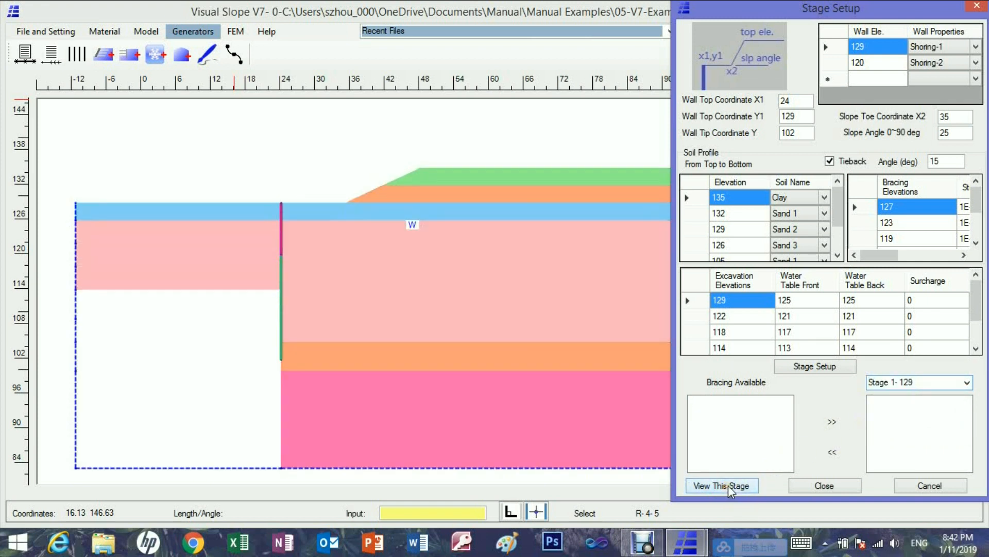
click(823, 486)
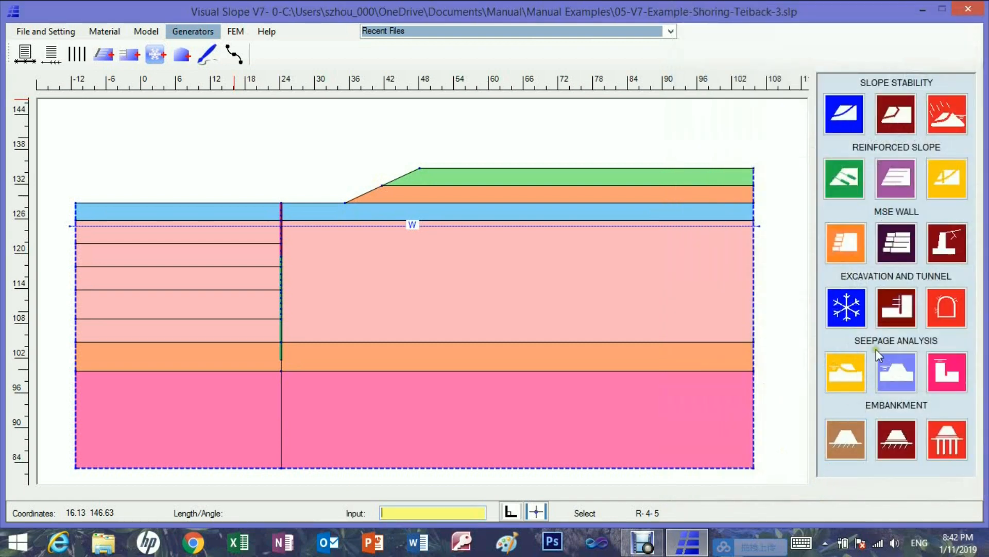
Run the shoring analysis for Stage 1 of the tieback model with Program Defined pressure behind the wall.
click(906, 305)
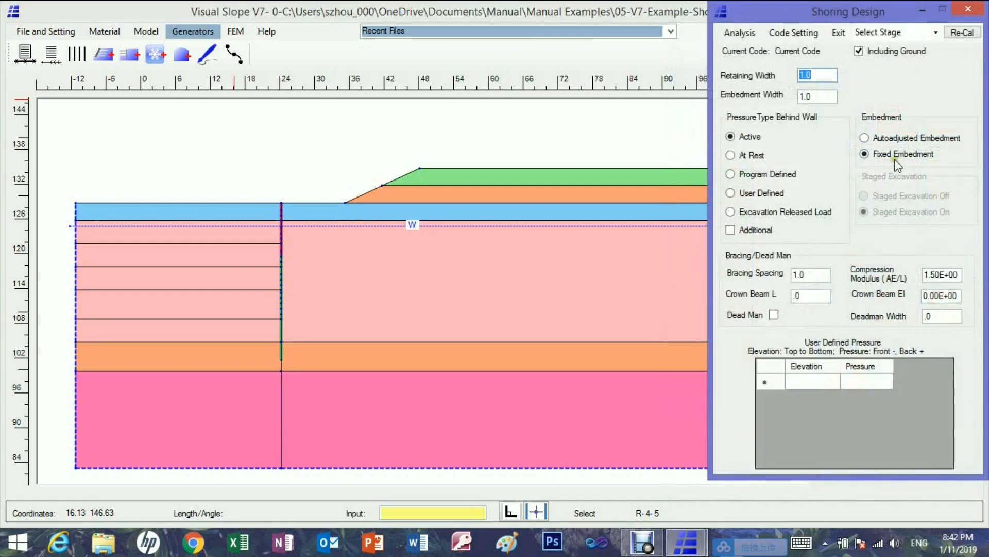
click(935, 32)
click(902, 51)
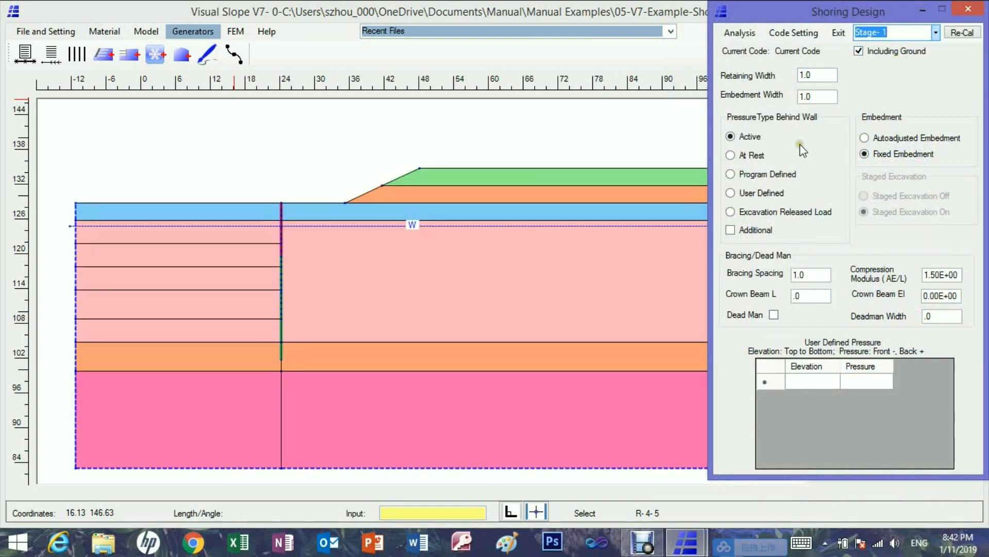
click(747, 174)
click(738, 33)
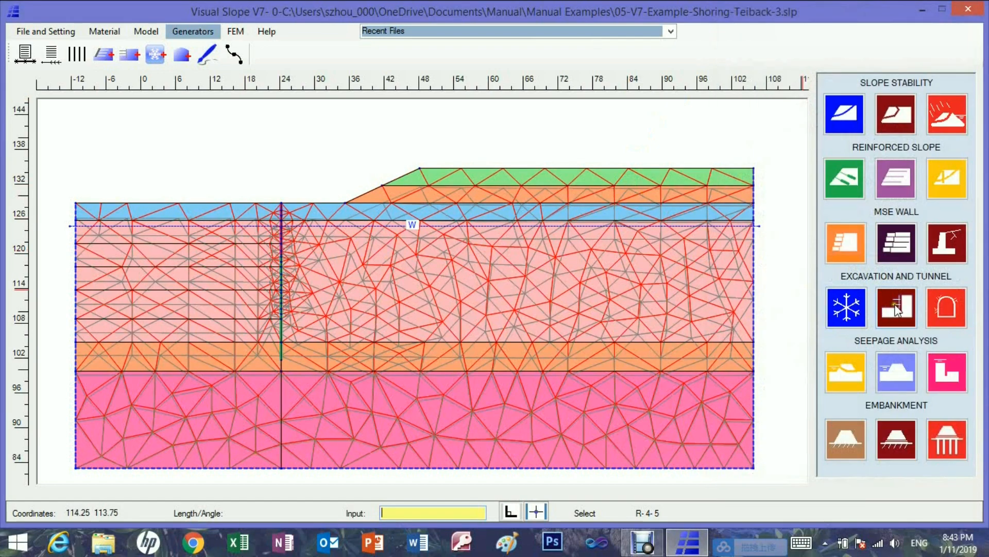
Run the shoring analysis for Stage 2 with Program Defined pressure, show its bending diagram, and close the results.
click(896, 309)
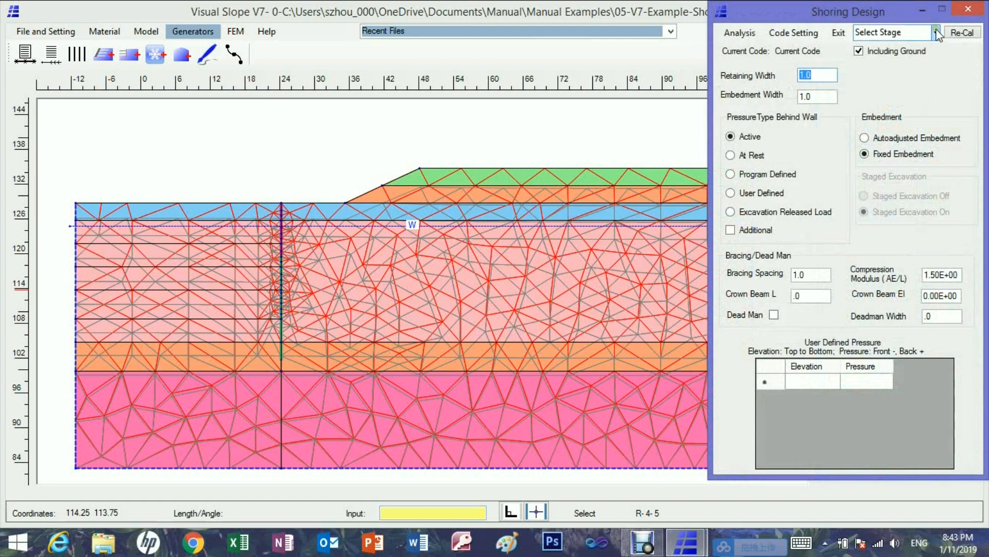
click(936, 32)
click(891, 59)
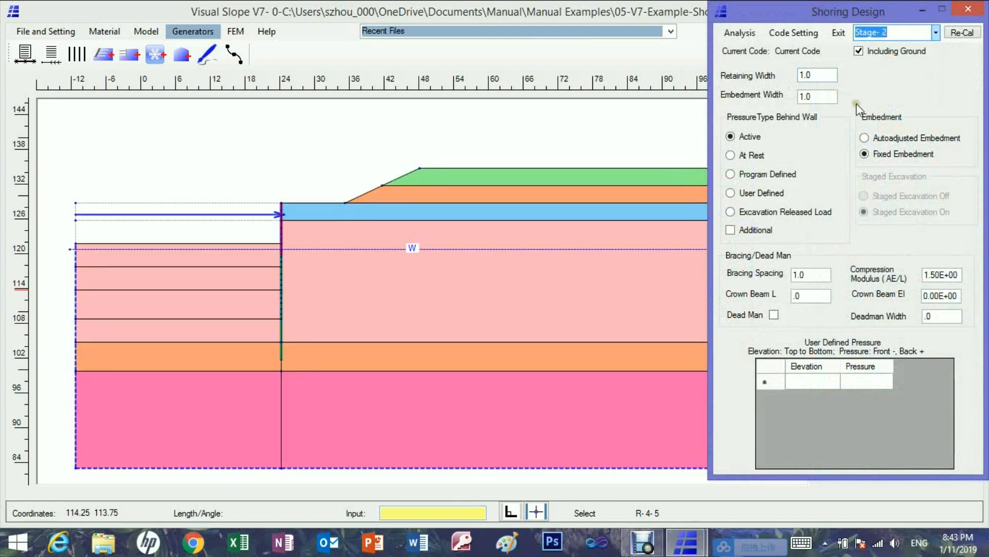
click(744, 174)
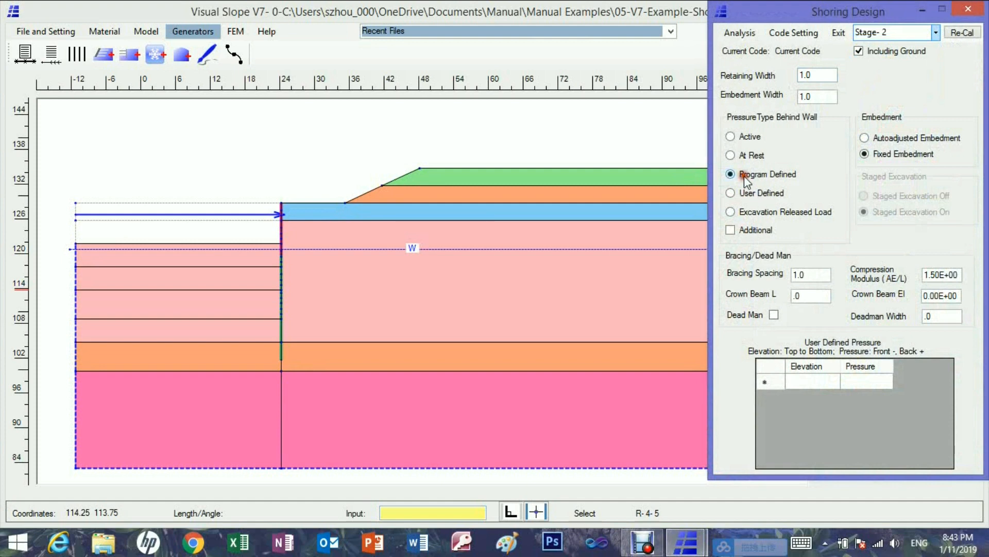
click(738, 34)
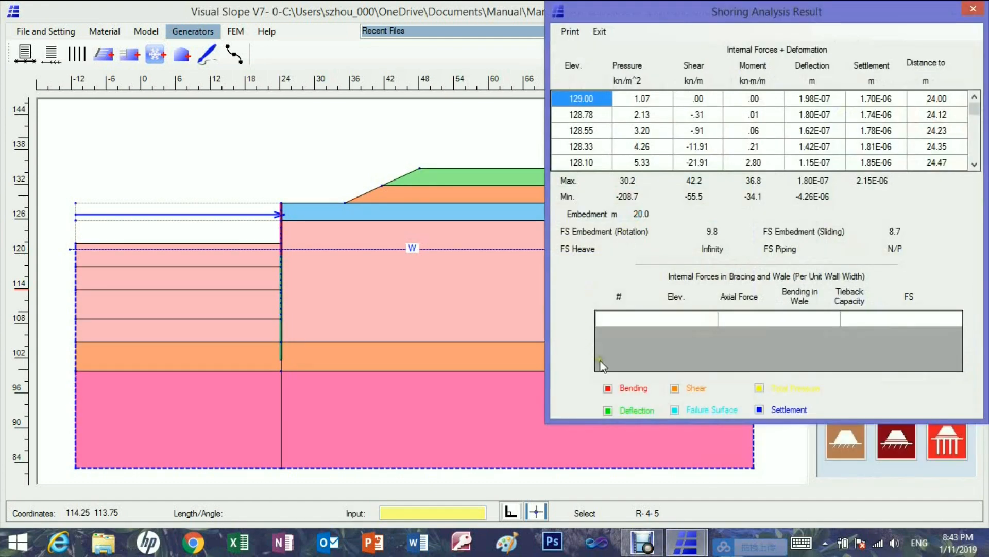
click(609, 388)
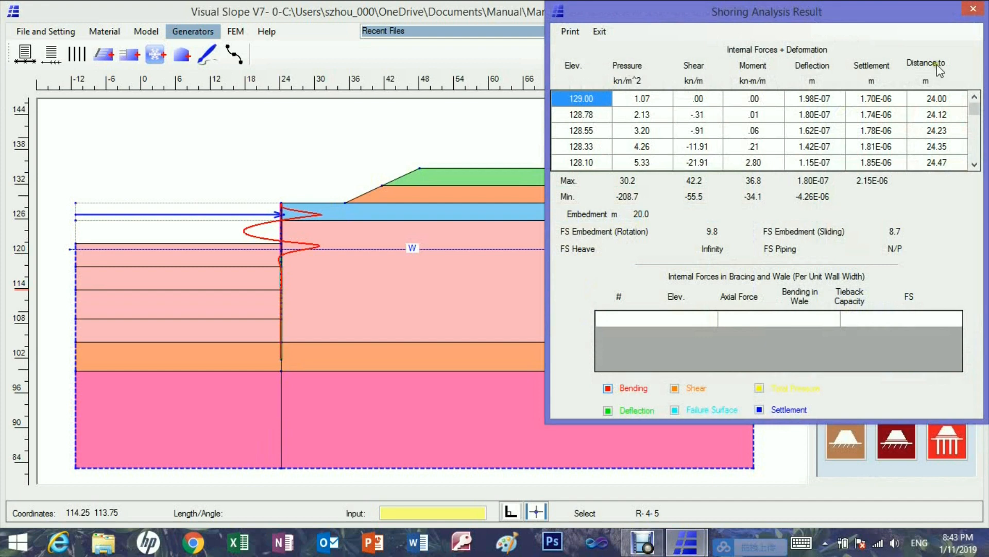
click(973, 10)
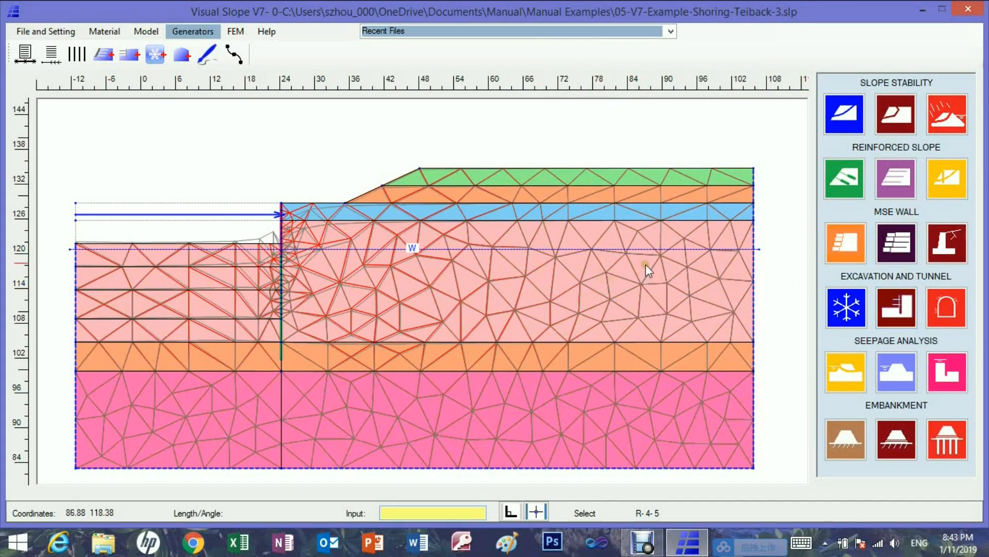
Display the finite element vertical deformation contours for Stage 2.
click(239, 32)
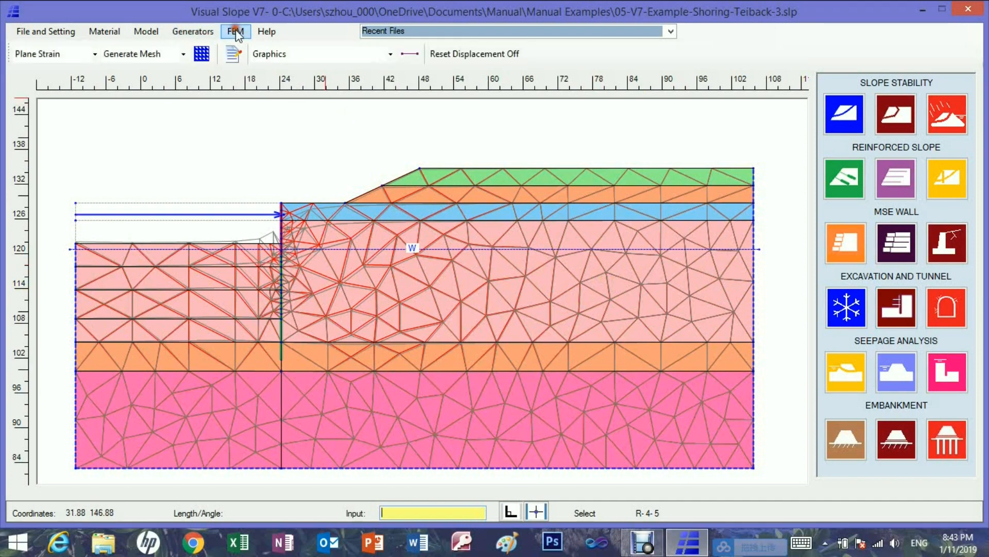
click(390, 55)
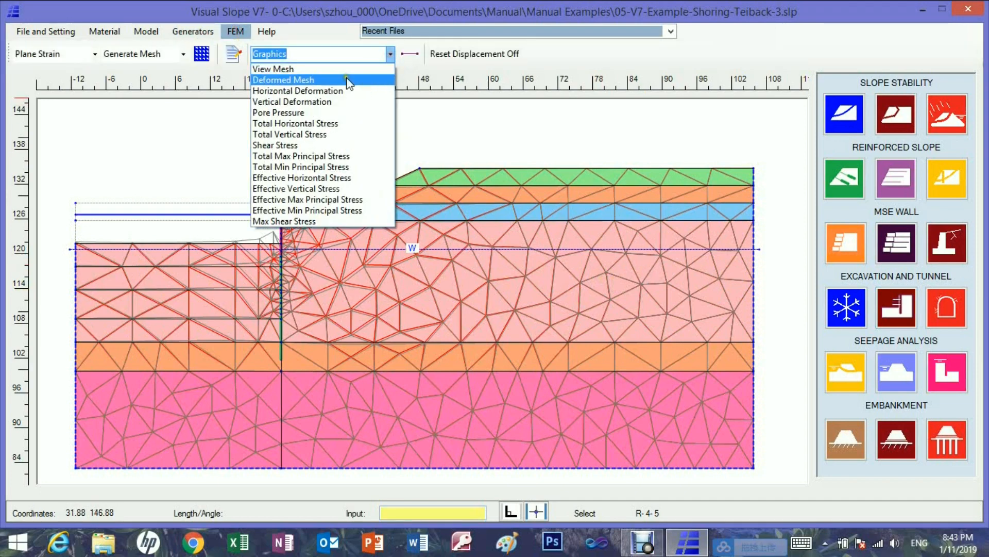
click(315, 103)
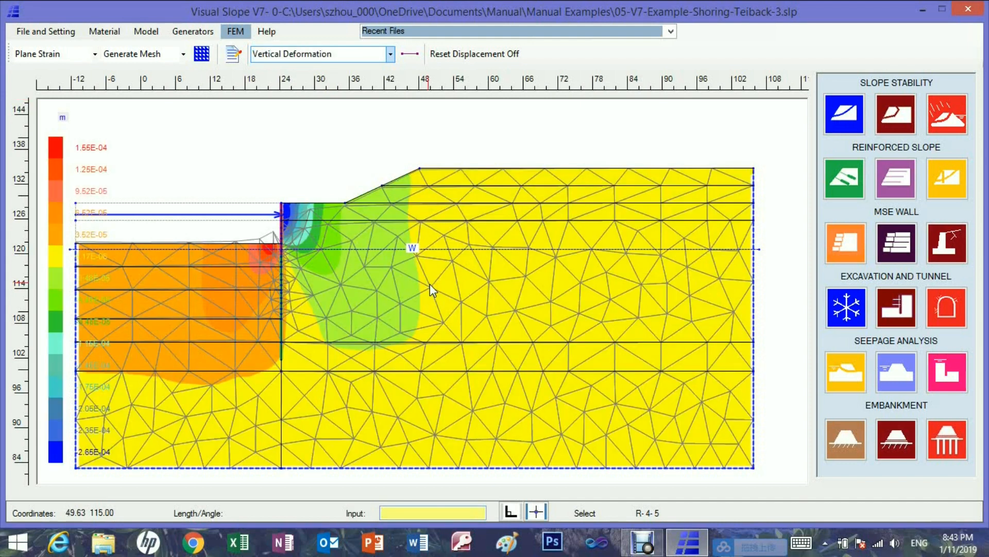
Load Stage 3 in the shoring design and assign the Tie 2 material to the upper tieback and the green tie material to the lower one.
click(897, 308)
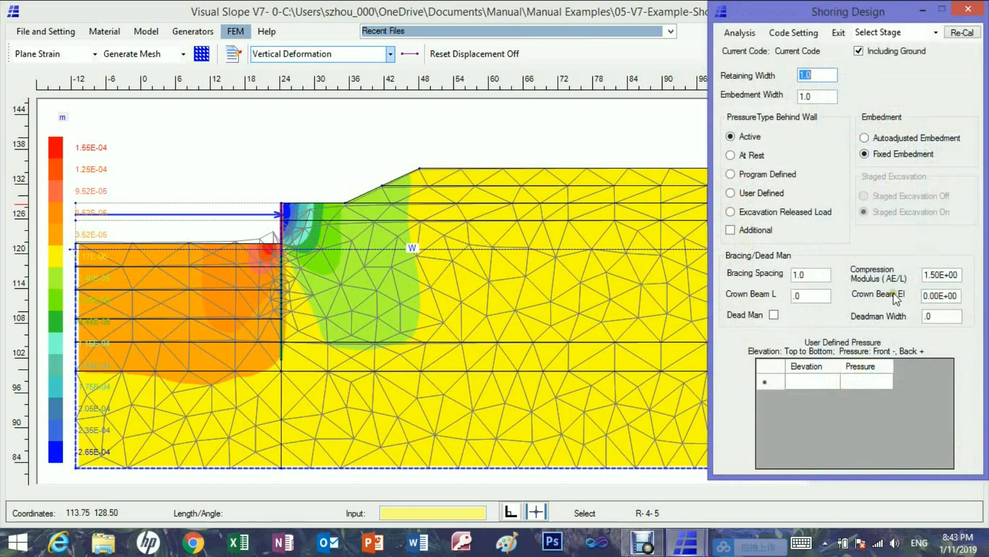
click(935, 32)
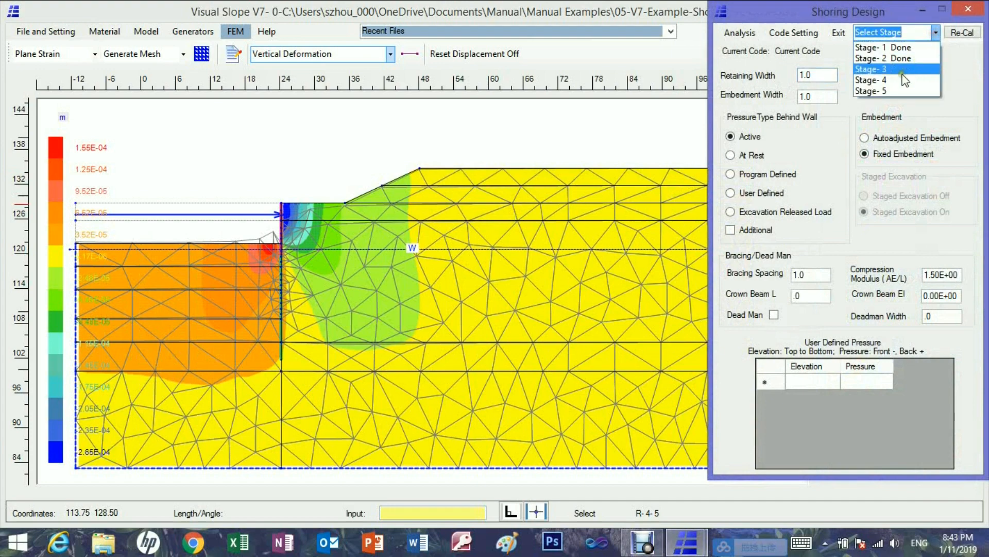
click(899, 69)
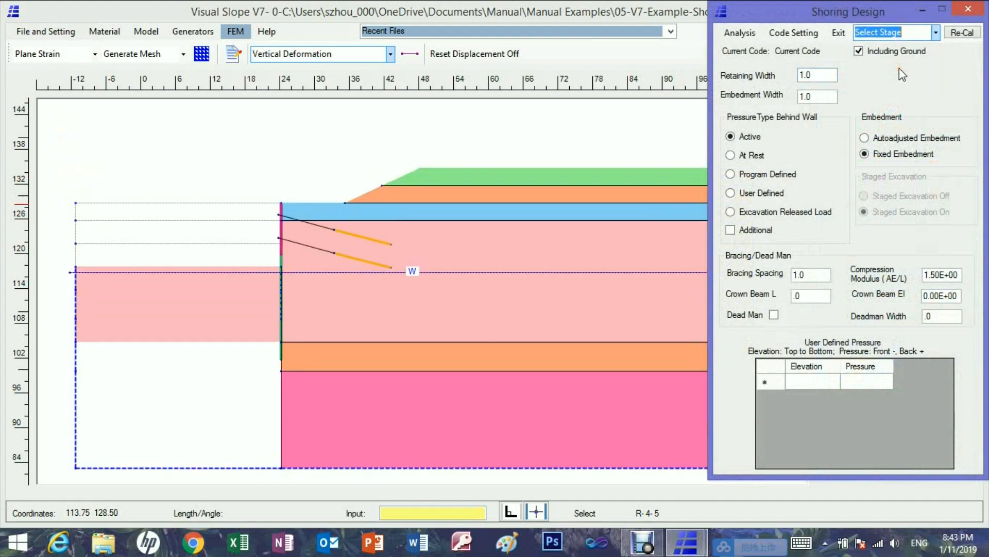
click(677, 111)
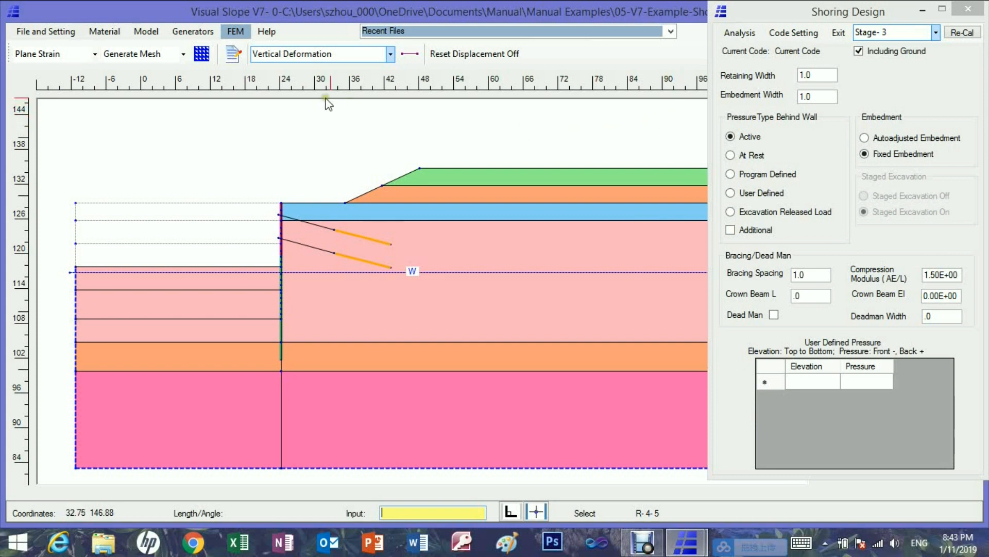
click(106, 31)
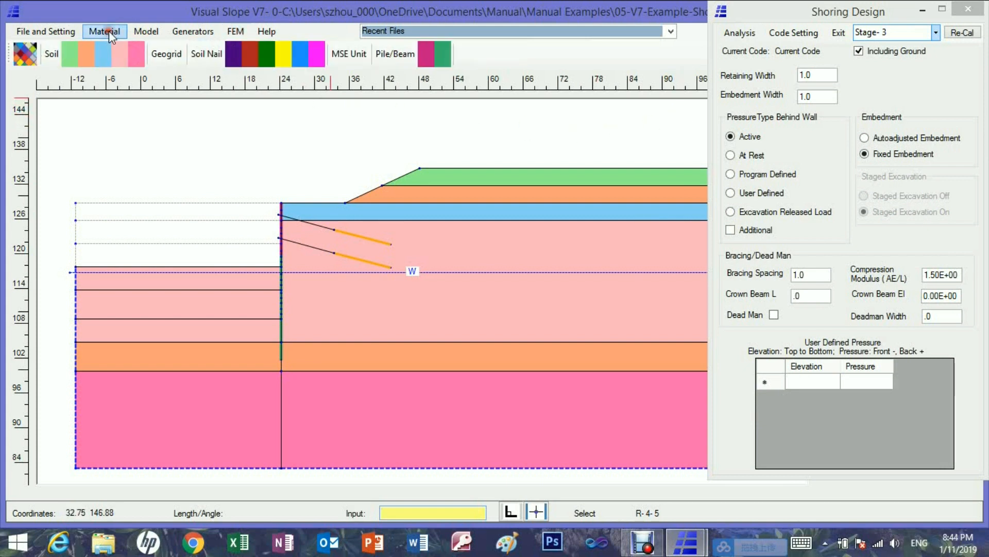
click(246, 53)
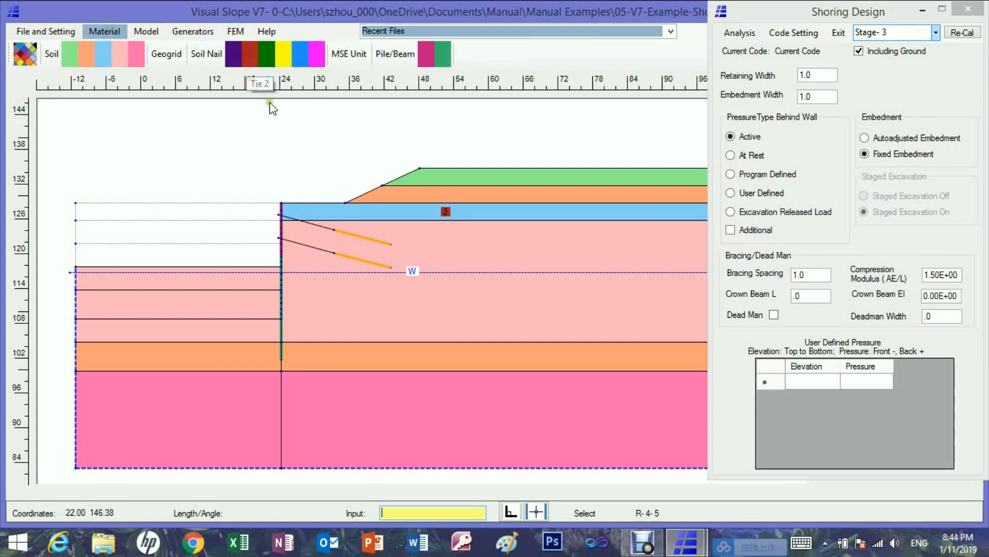
click(354, 235)
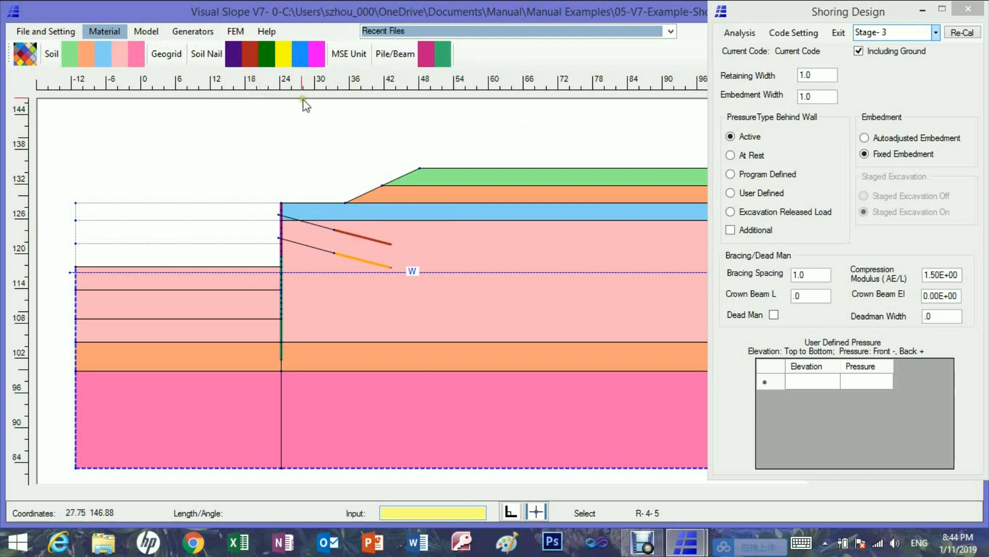
click(267, 52)
click(353, 257)
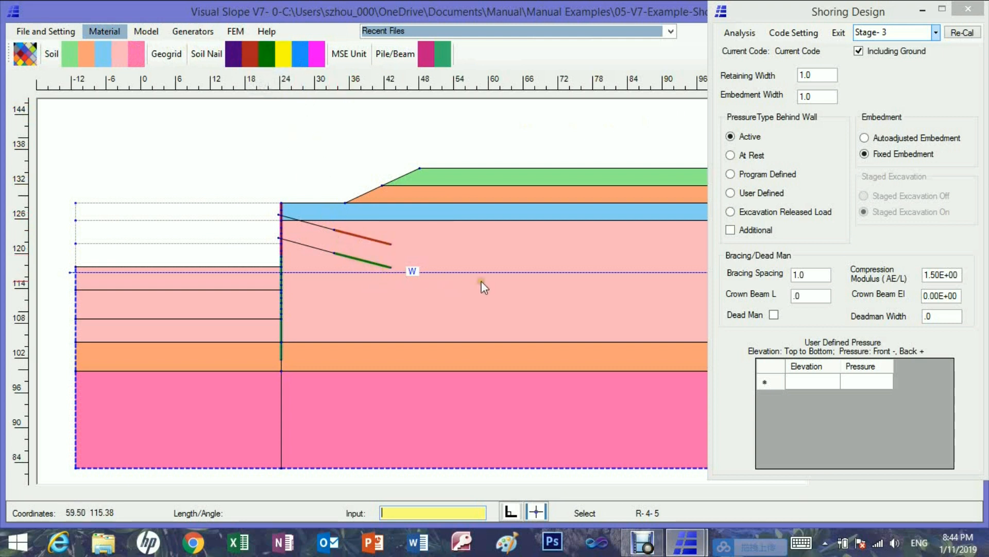
Run the Stage 3 tieback analysis with Program Defined pressure, show its bending diagram, and close the results.
click(747, 175)
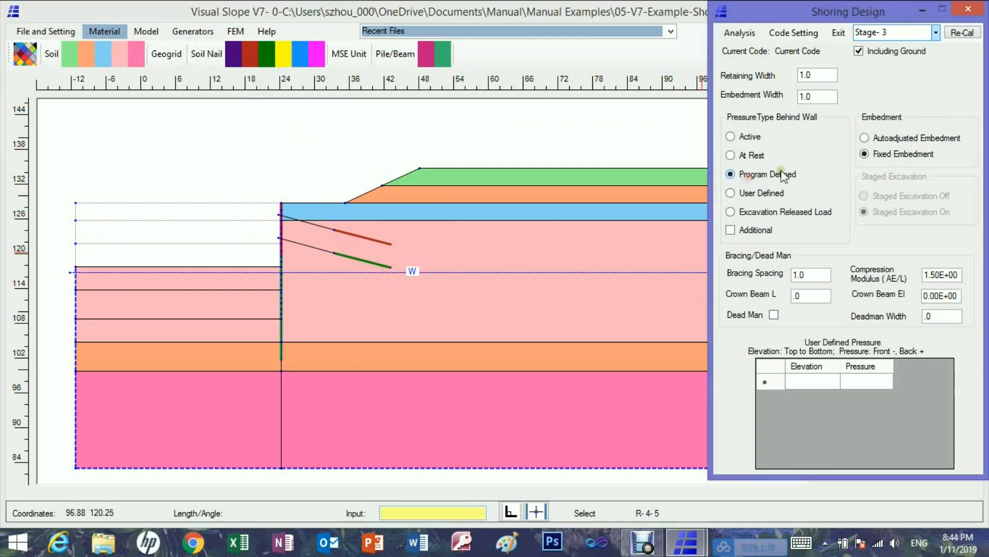
click(736, 34)
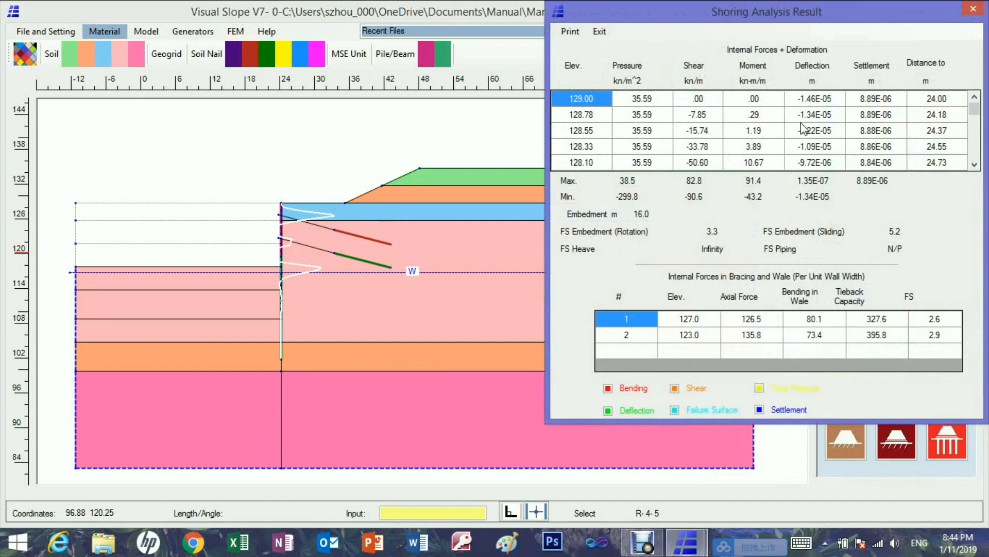
click(608, 388)
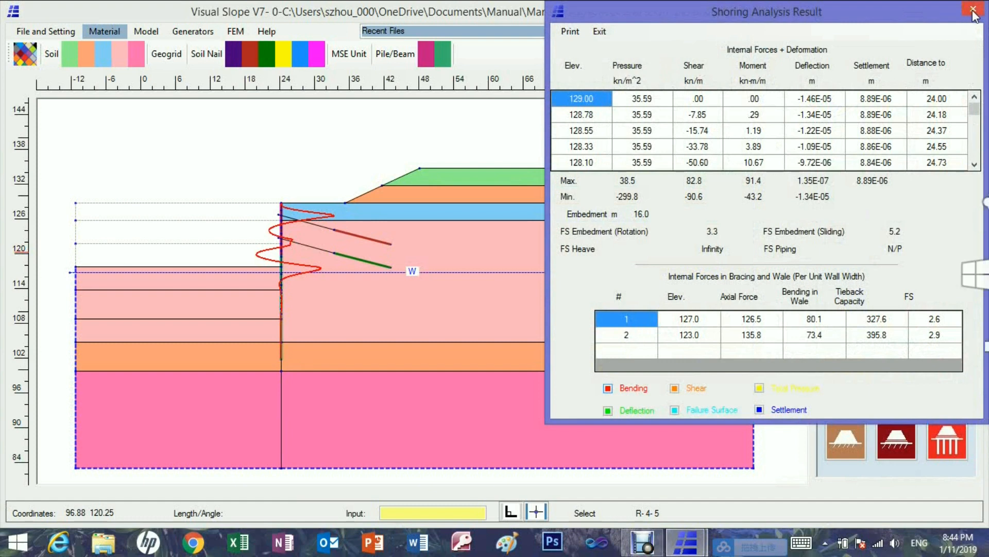
click(973, 10)
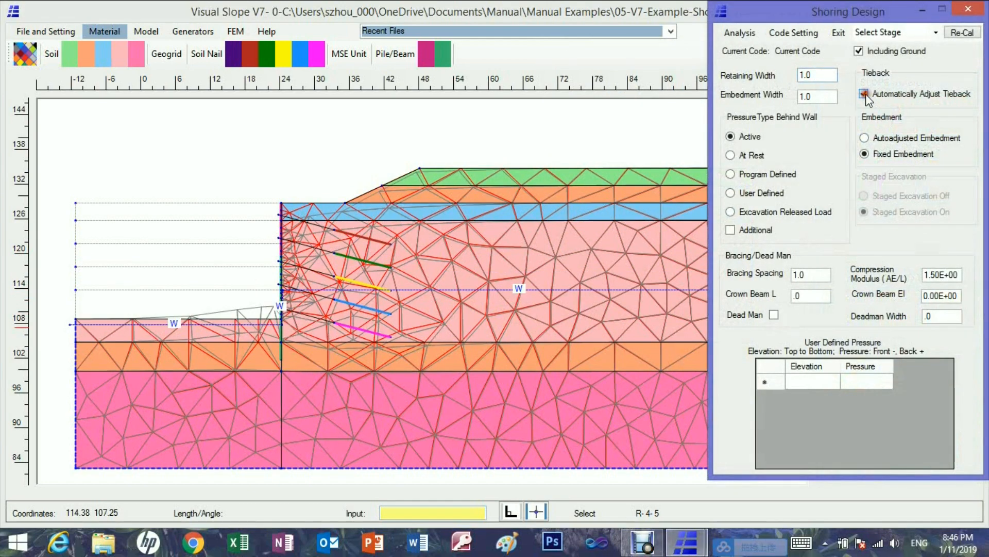
Run the Stage 5 analysis with automatically adjusted tiebacks and Program Defined pressure, show its bending diagram, and close the results.
click(752, 174)
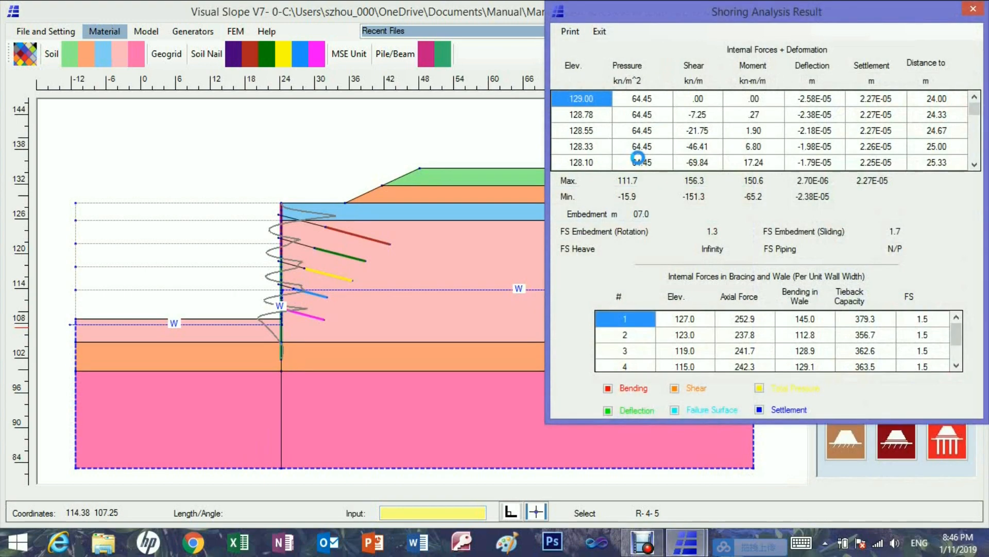
click(608, 389)
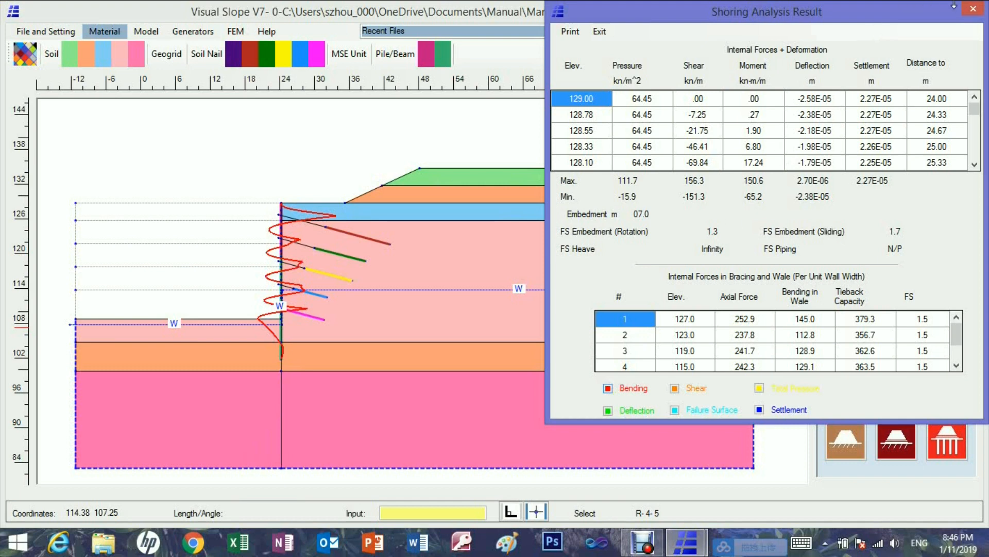
click(973, 10)
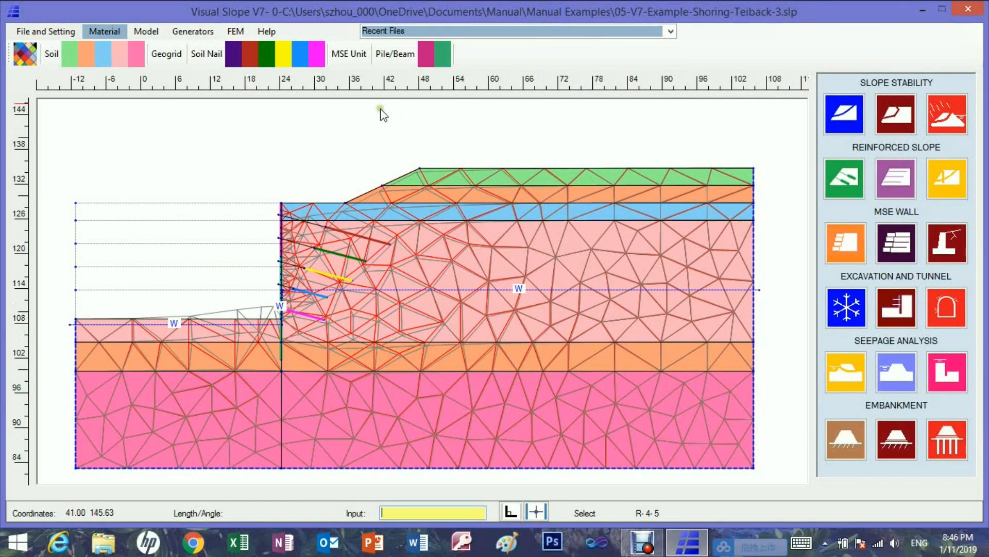
Display the finite element vertical deformation contours for the final stage with the adjusted tiebacks.
click(237, 32)
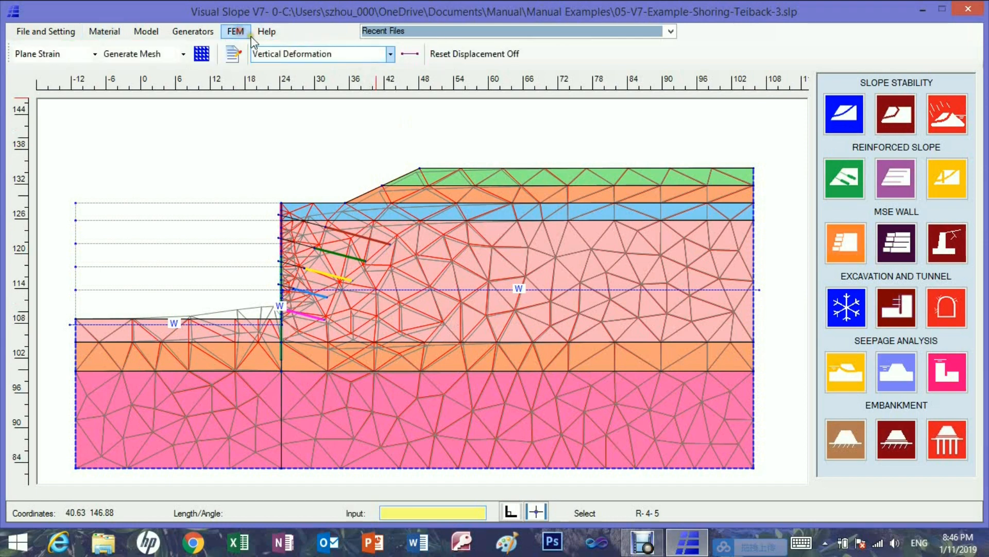
click(390, 54)
click(315, 102)
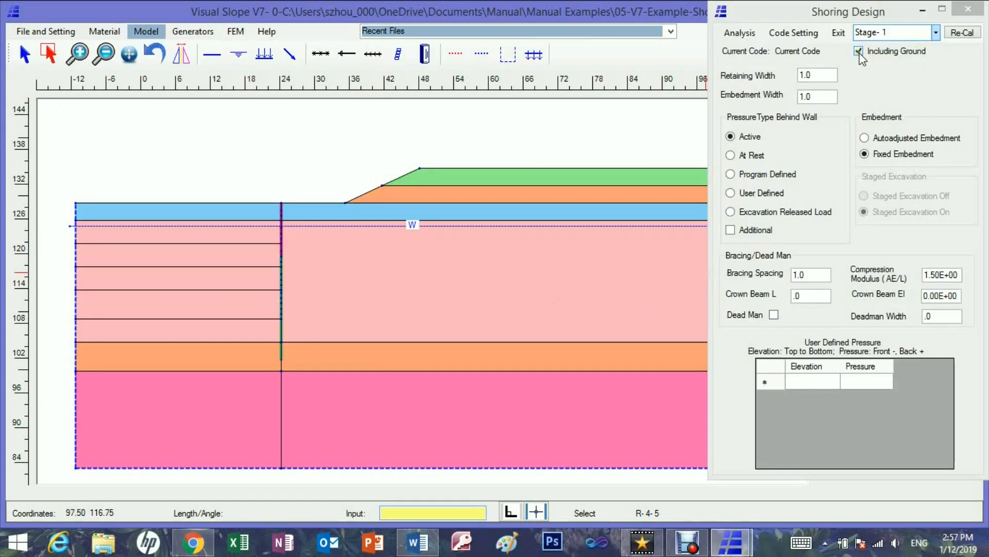
Run the Stage 5 shoring analysis with ground excluded, staged excavation off and Program Defined pressure behind the wall.
click(859, 51)
click(864, 196)
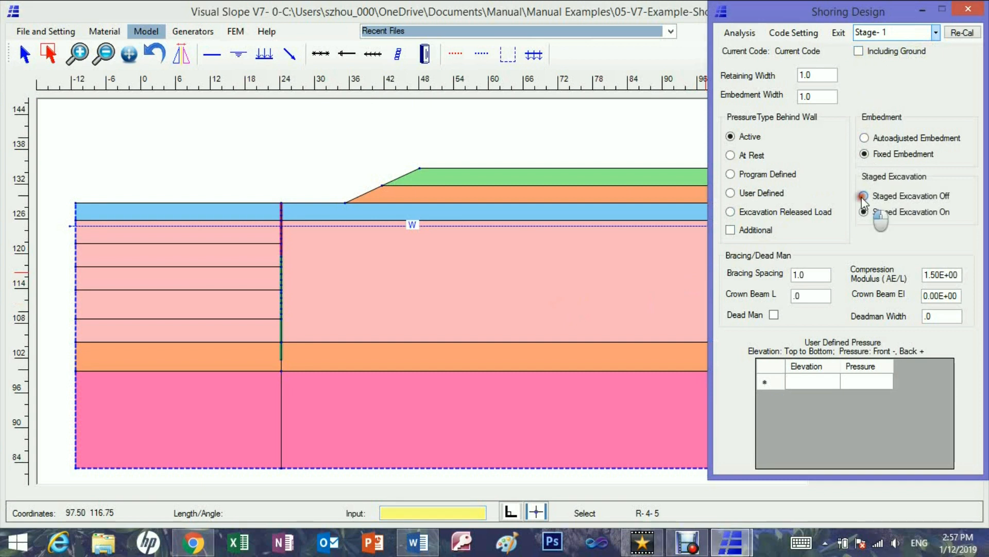
click(937, 33)
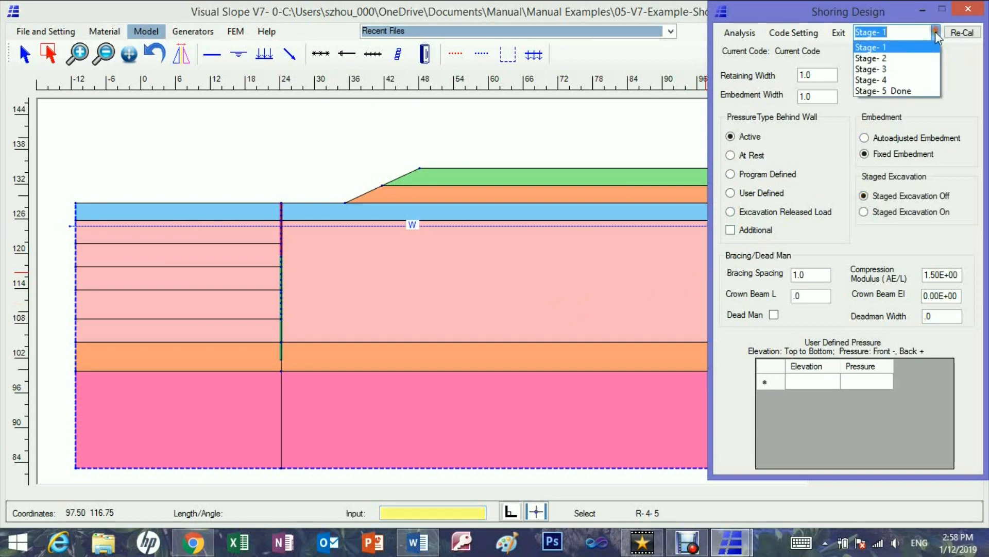
click(900, 91)
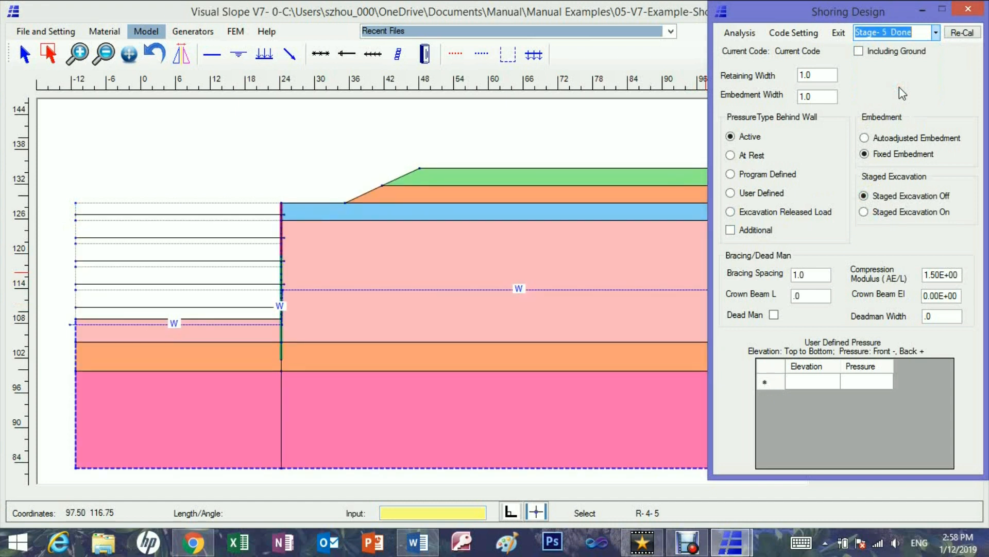
click(731, 175)
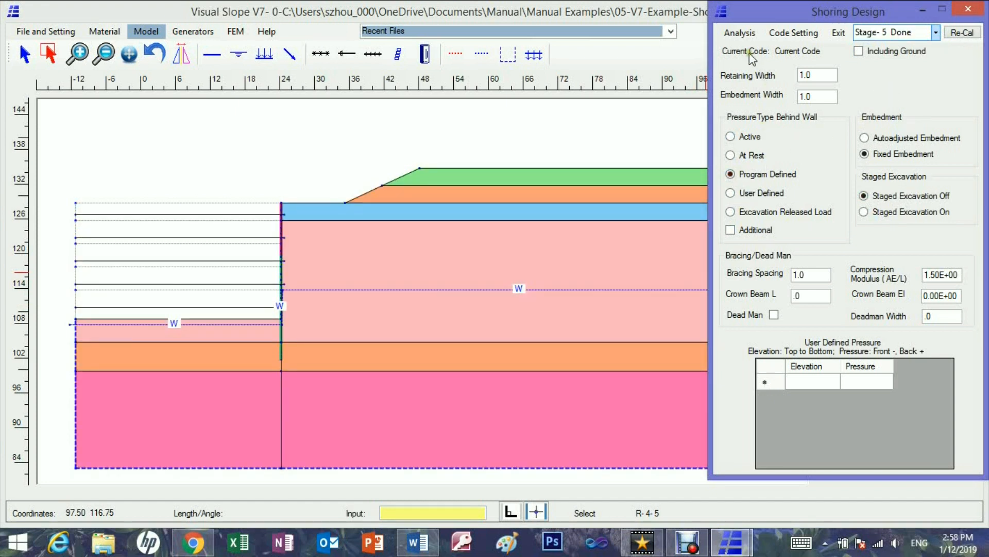
click(743, 34)
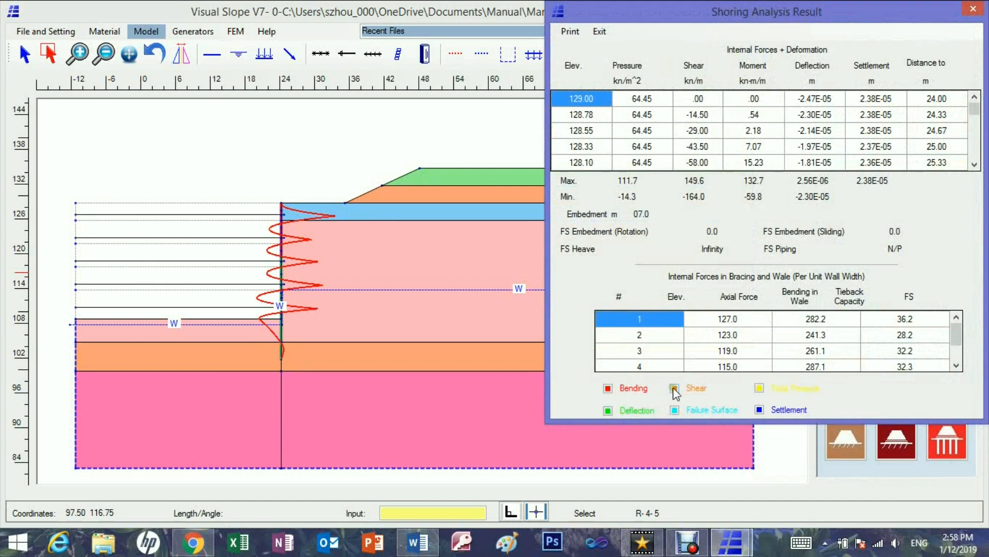
Show the bending, shear, total pressure, deflection, failure surface and settlement diagrams in turn, then close the results without displaying ground deformation.
click(609, 388)
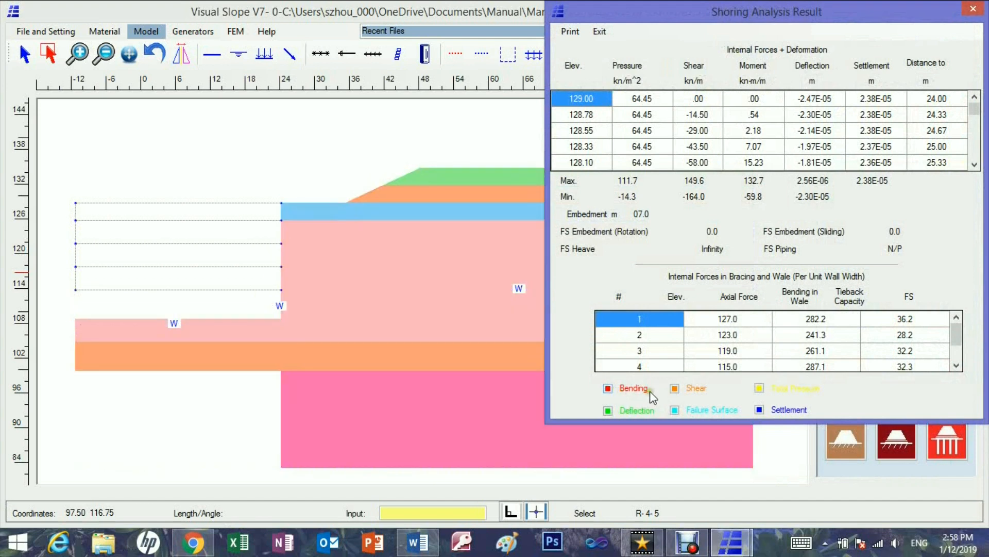
click(675, 389)
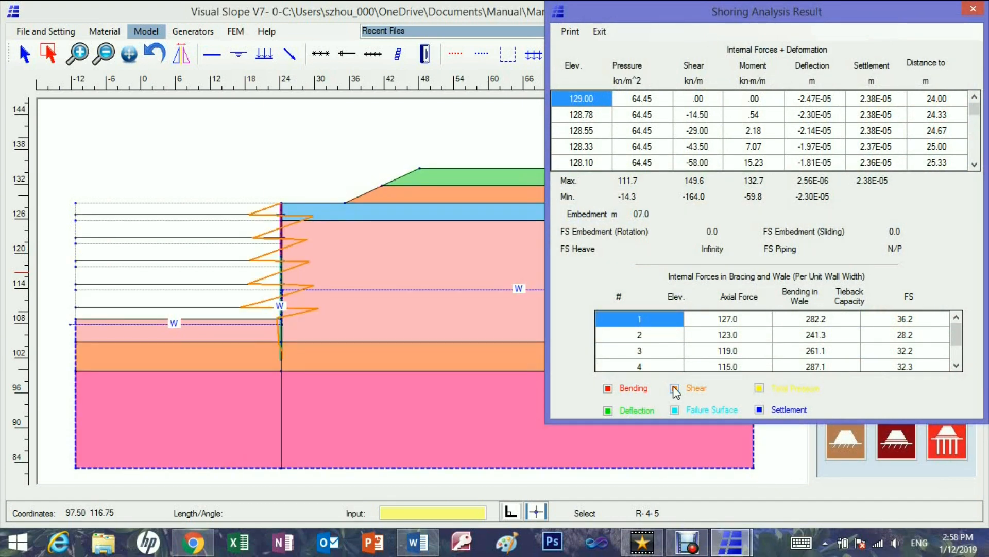
click(760, 389)
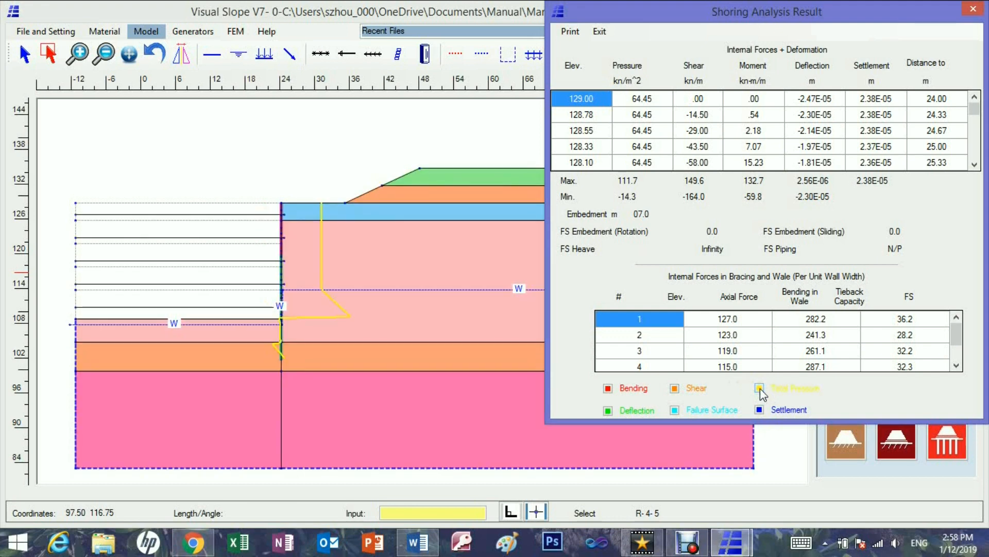
click(608, 411)
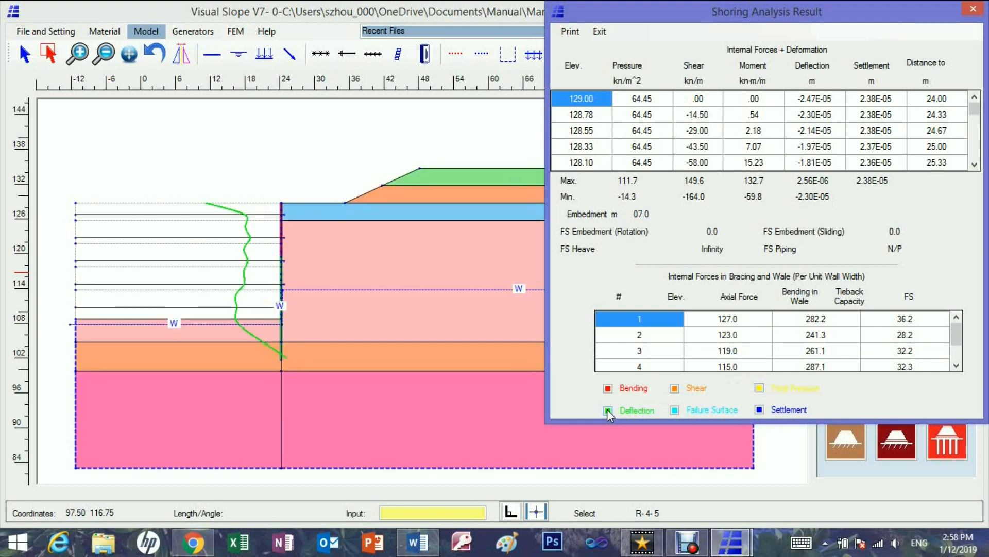
click(675, 411)
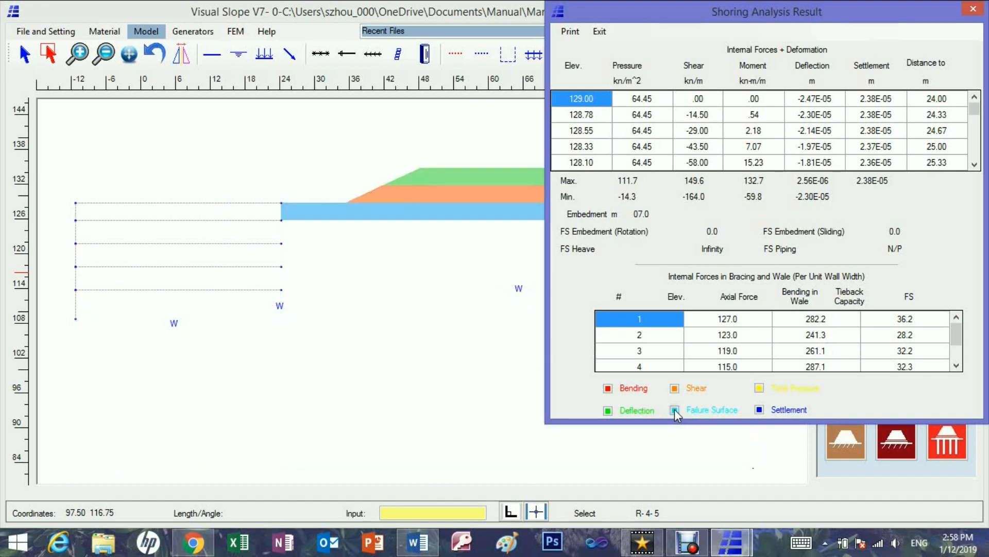
click(760, 410)
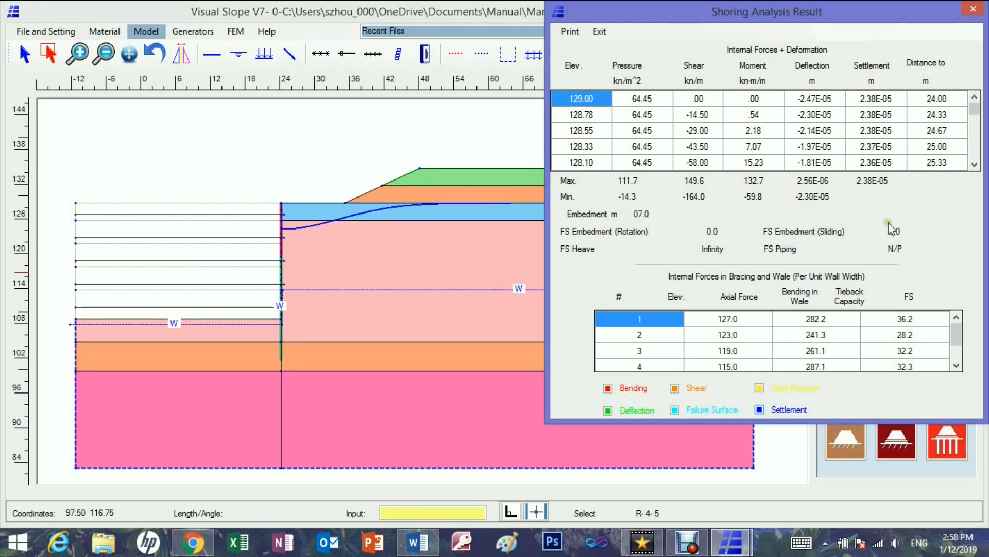
click(972, 10)
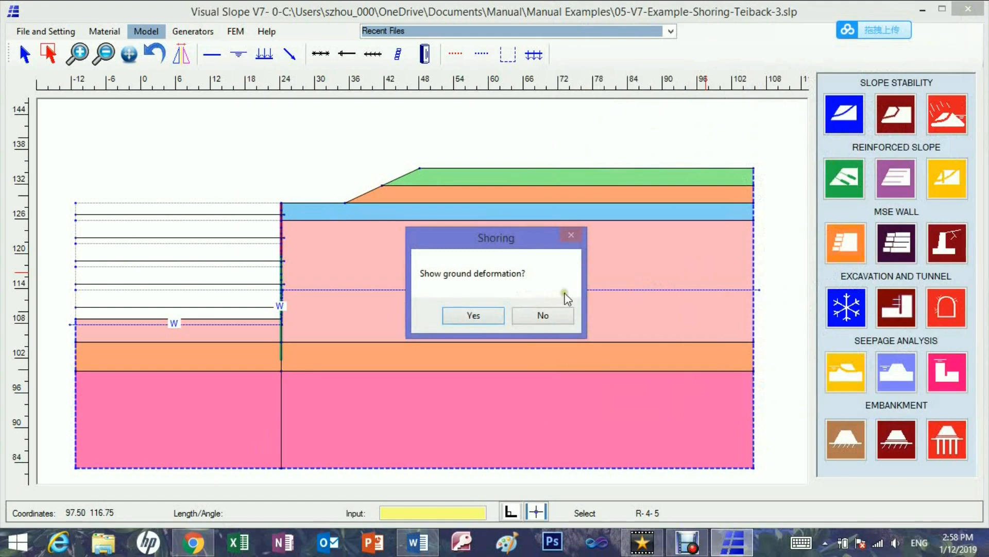
click(545, 314)
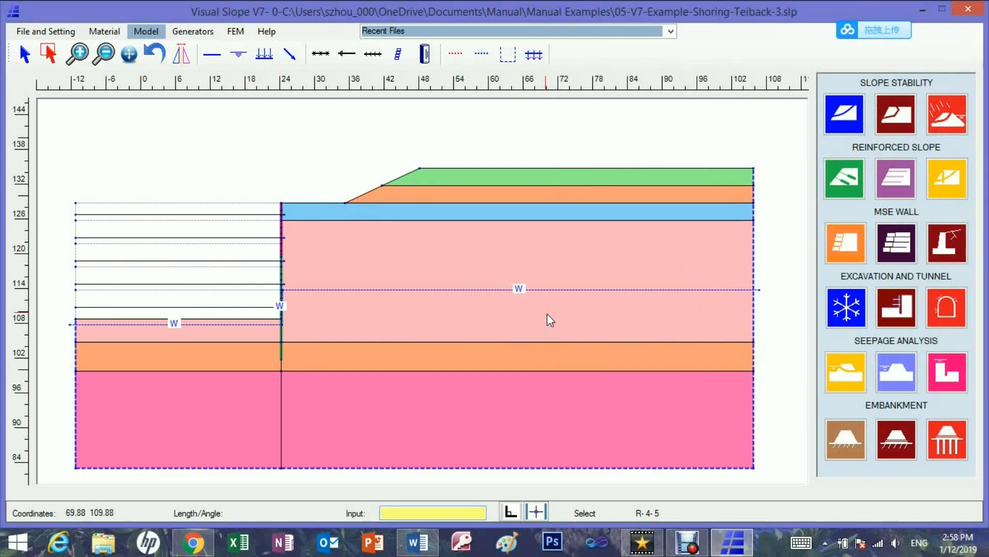
Review the shoring design code settings, compare water pressure Type 1 with Type 2, keep Type 2, and close the settings.
click(902, 313)
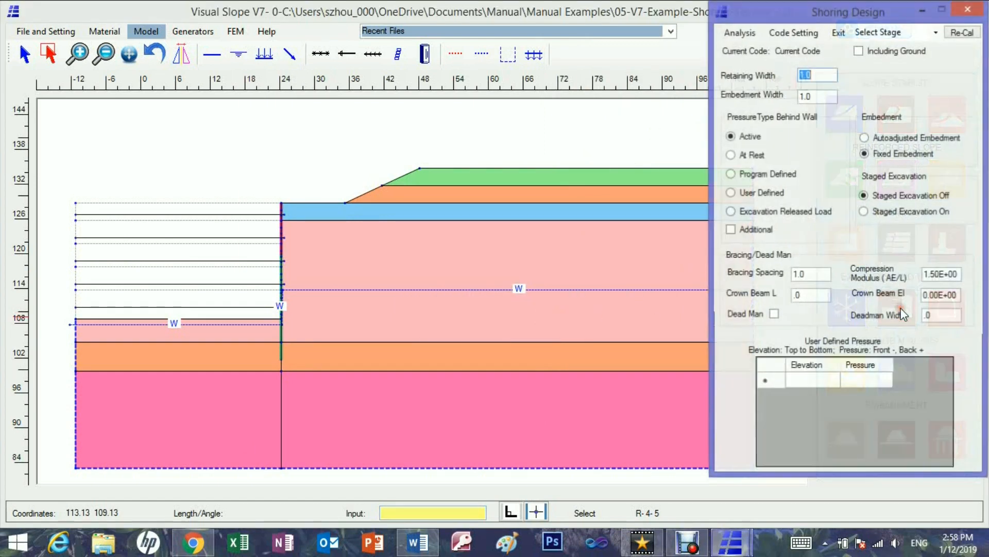
click(804, 35)
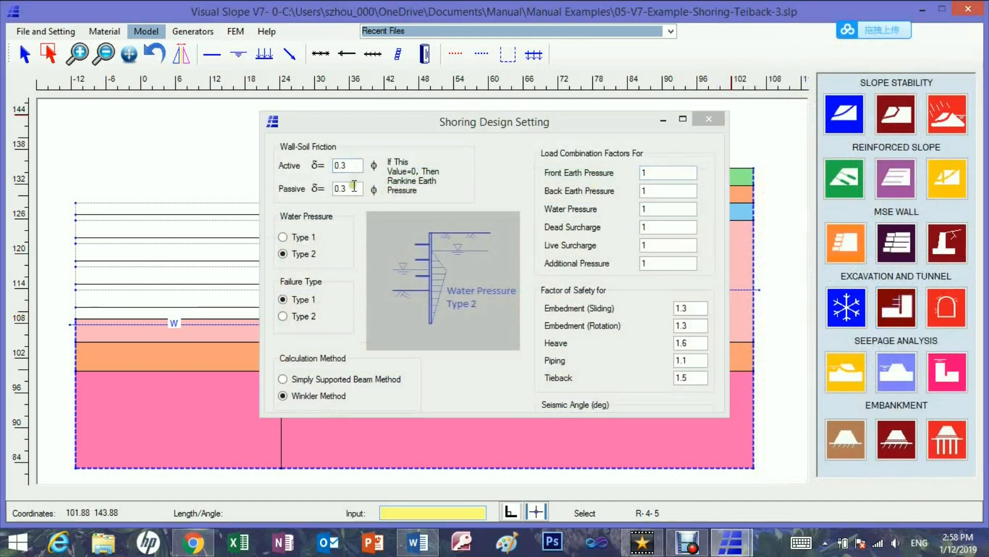
click(283, 237)
click(283, 254)
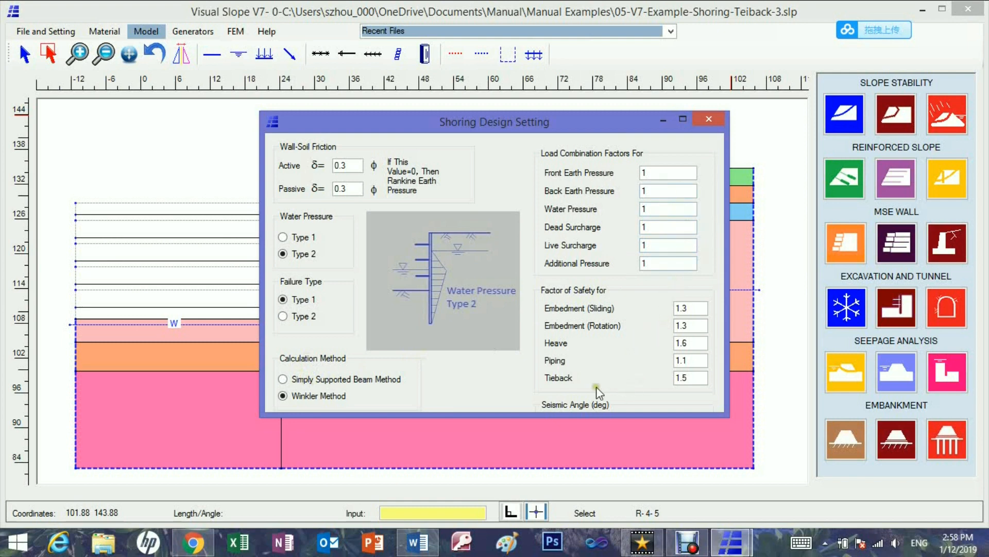
click(496, 420)
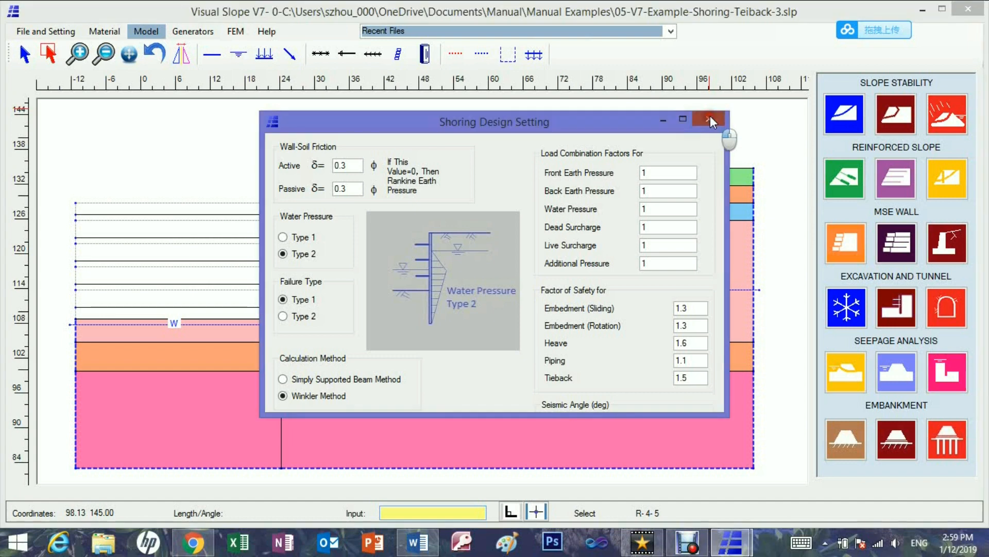
click(709, 117)
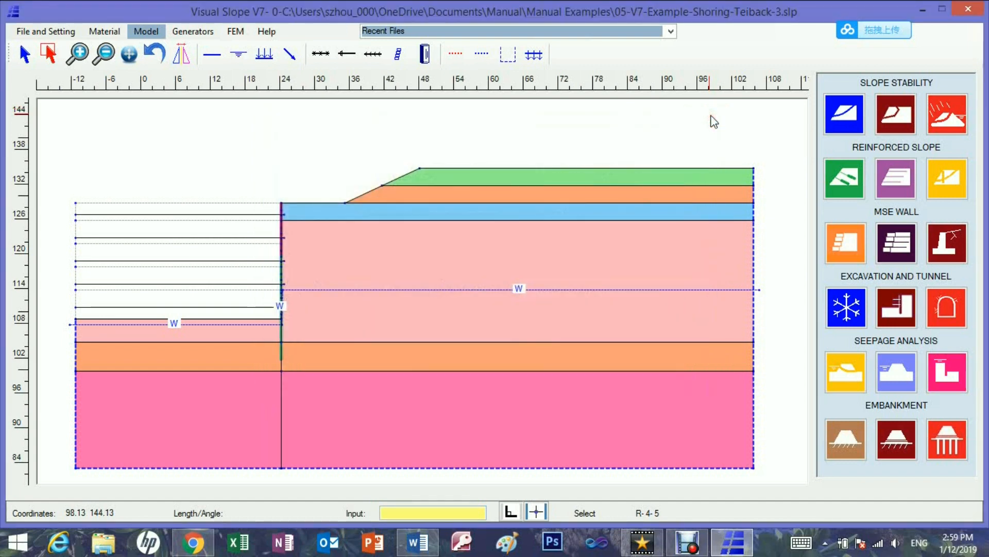